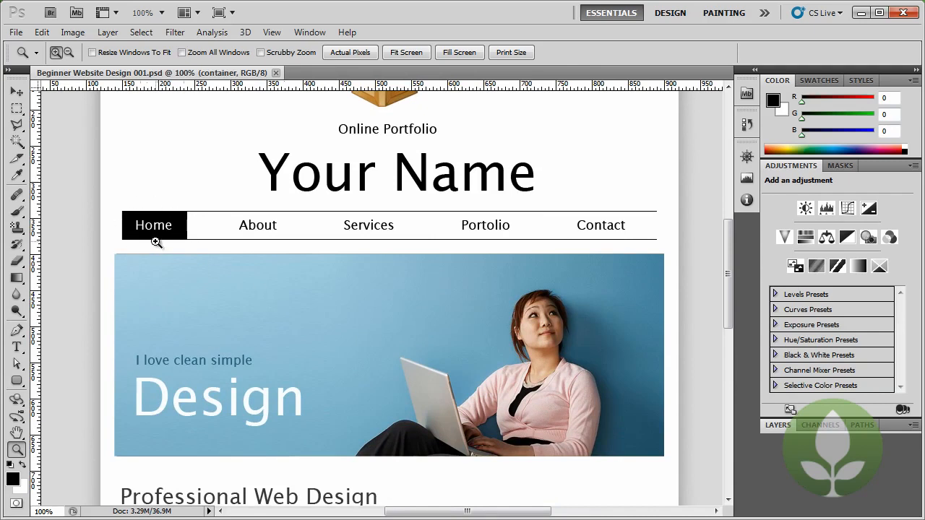
- Pan down past the blue banner and heading to the green footer, then zoom out to 50% to see the whole page
drag(277, 367, 281, 271)
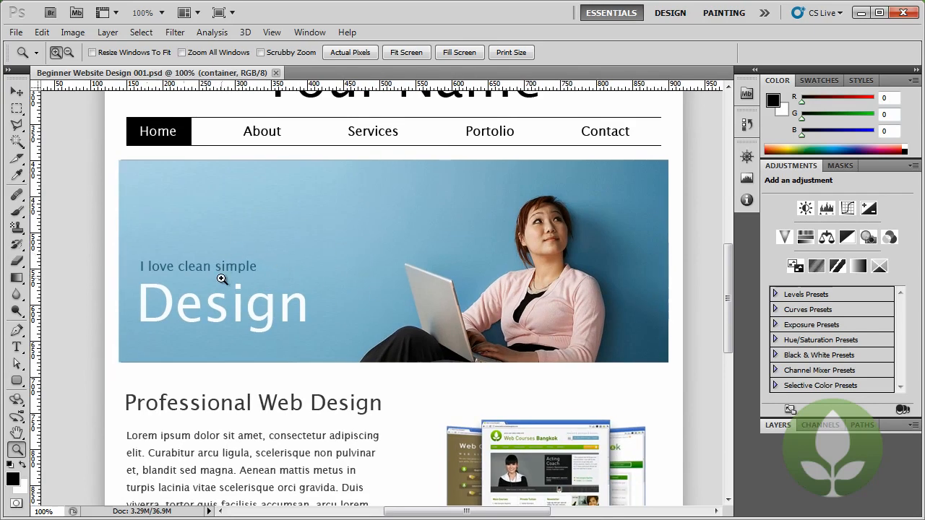
drag(330, 424, 334, 243)
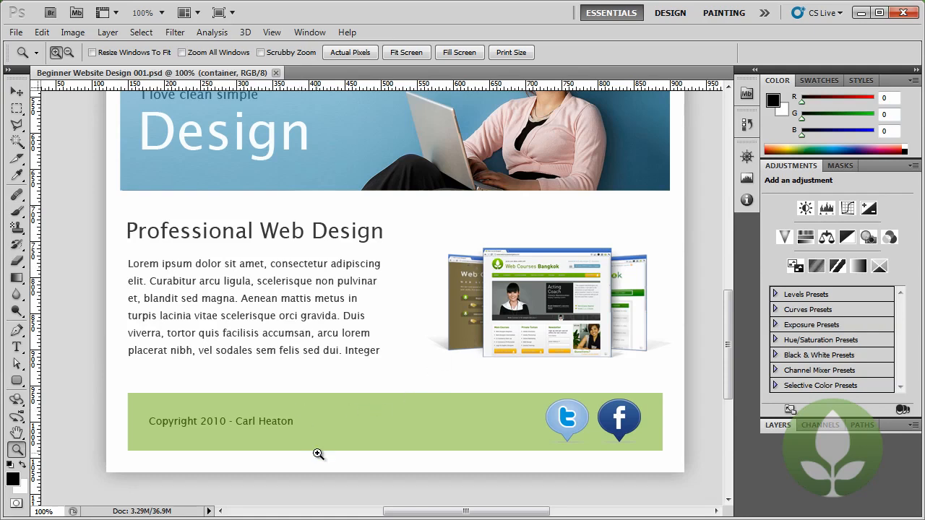
key(ctrl+minus)
key(ctrl+minus)
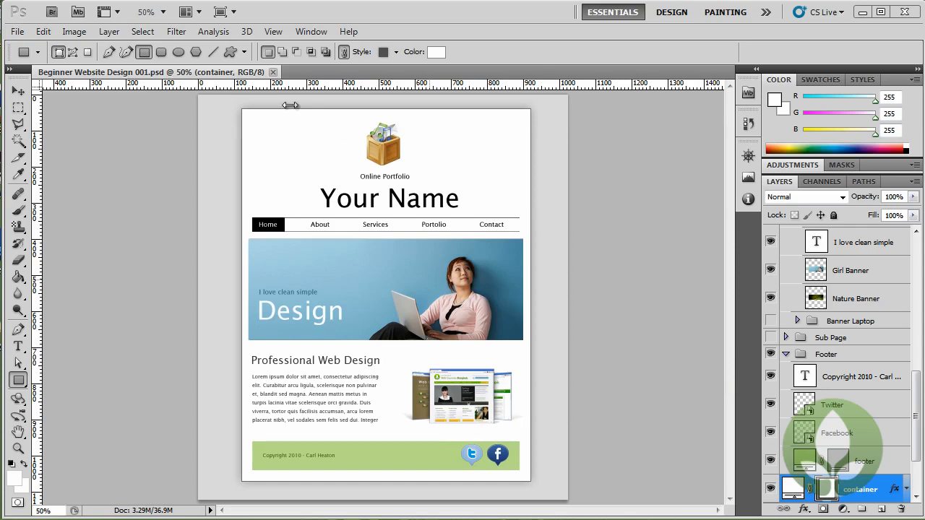
- Create a new blank white document, Untitled-1, with the default File > New settings
click(18, 31)
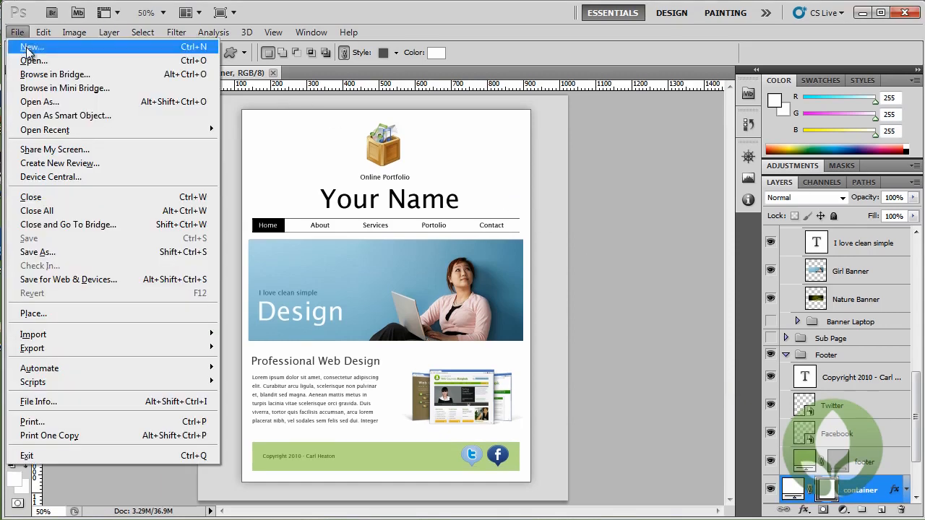
click(29, 47)
click(590, 120)
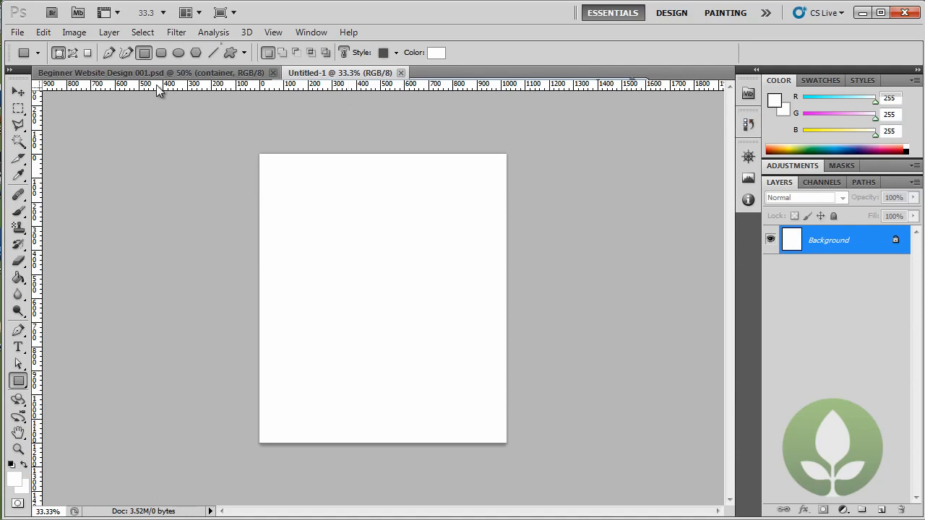
- Look through the View menu without changing anything, then hide the rulers with Ctrl+R
click(275, 33)
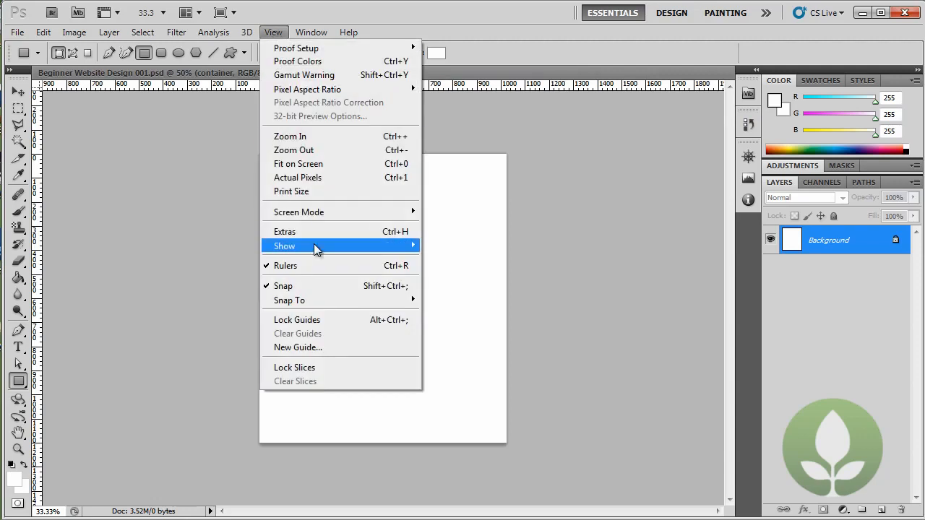
mouse_move(315, 249)
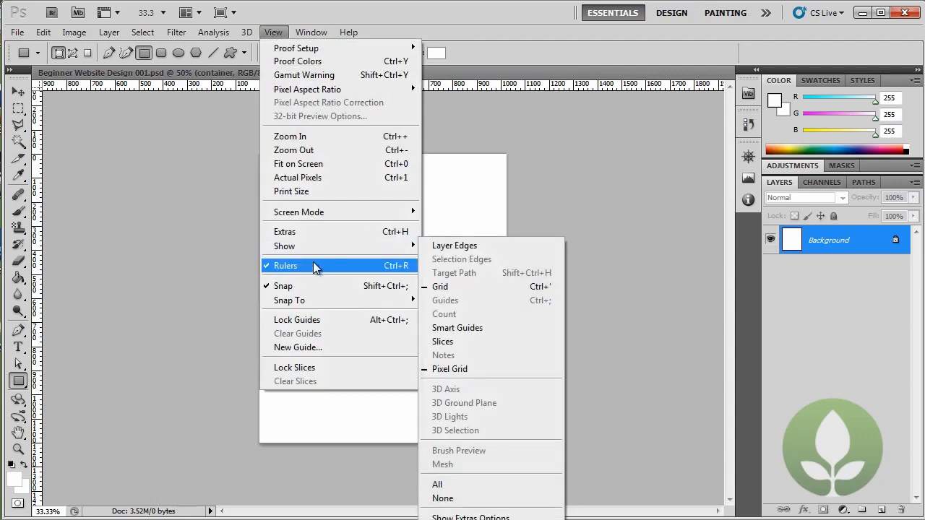
click(436, 13)
key(ctrl+r)
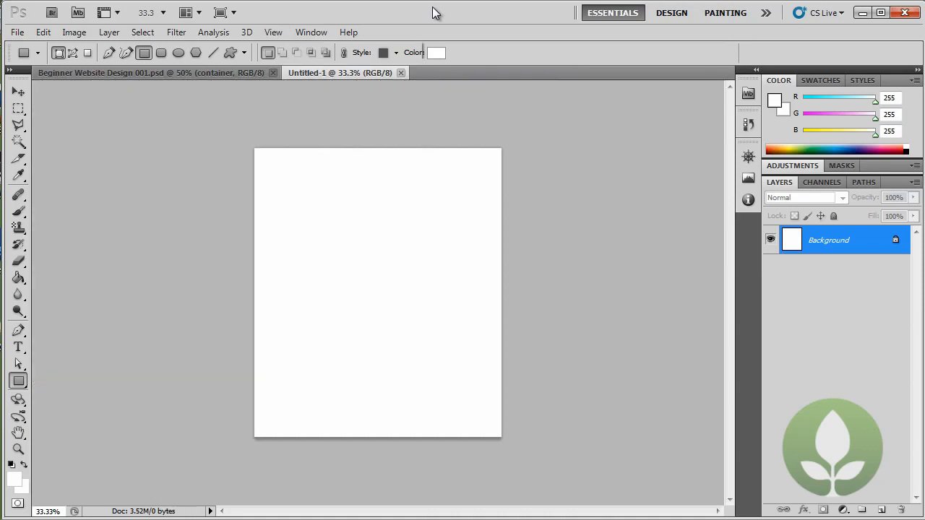
key(ctrl+r)
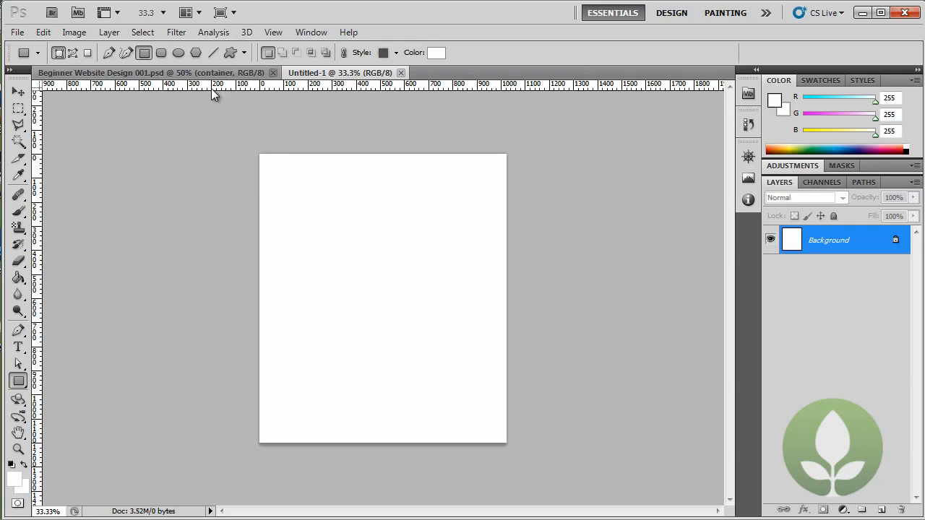
right_click(307, 87)
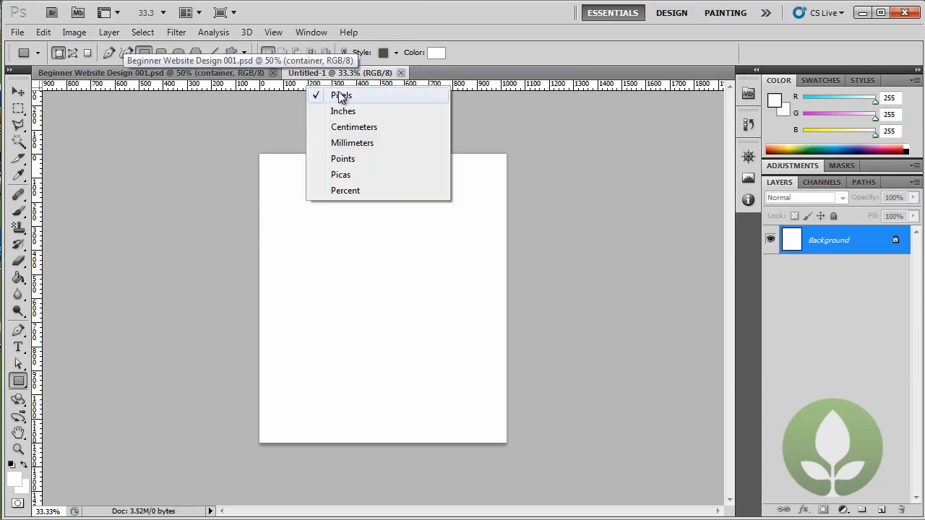
click(339, 94)
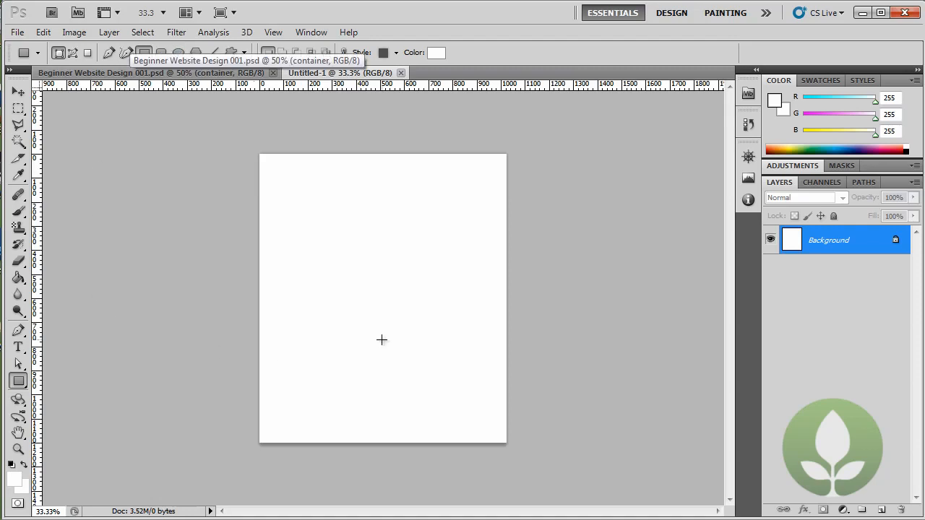
click(323, 33)
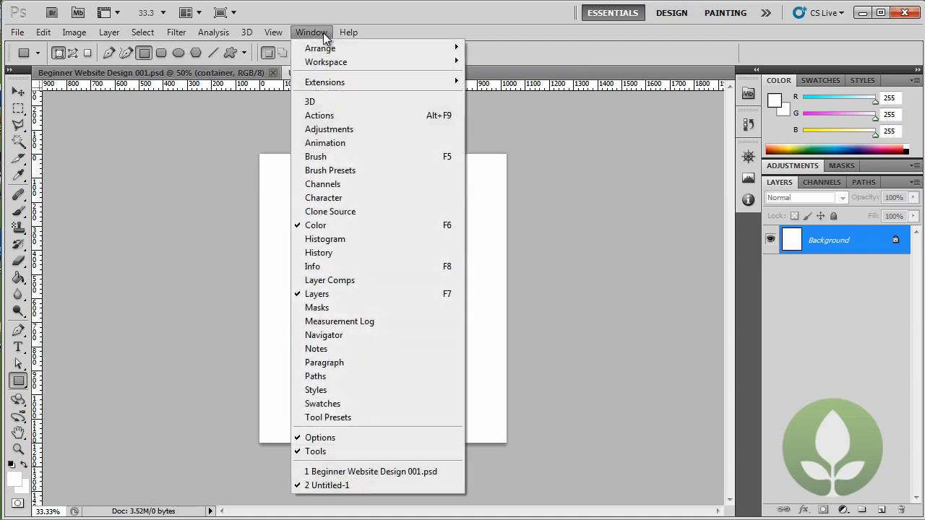
mouse_move(330, 49)
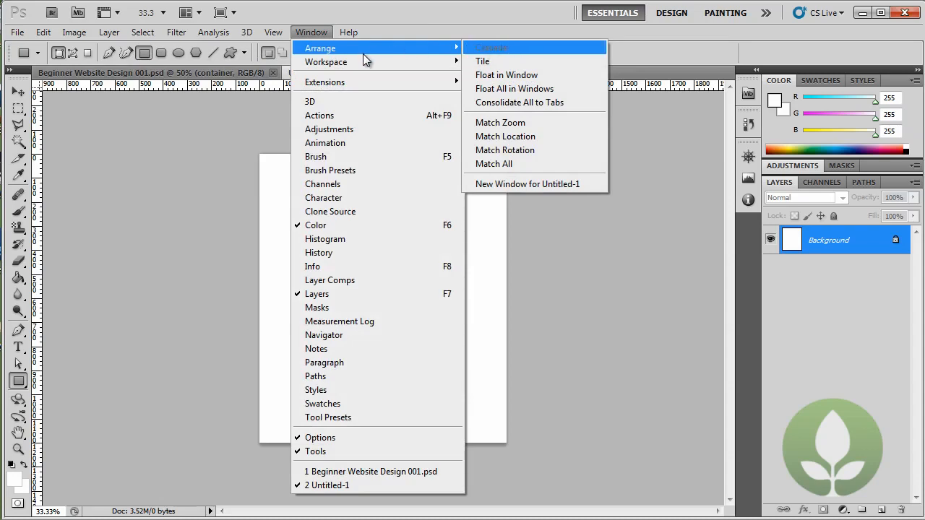
mouse_move(362, 61)
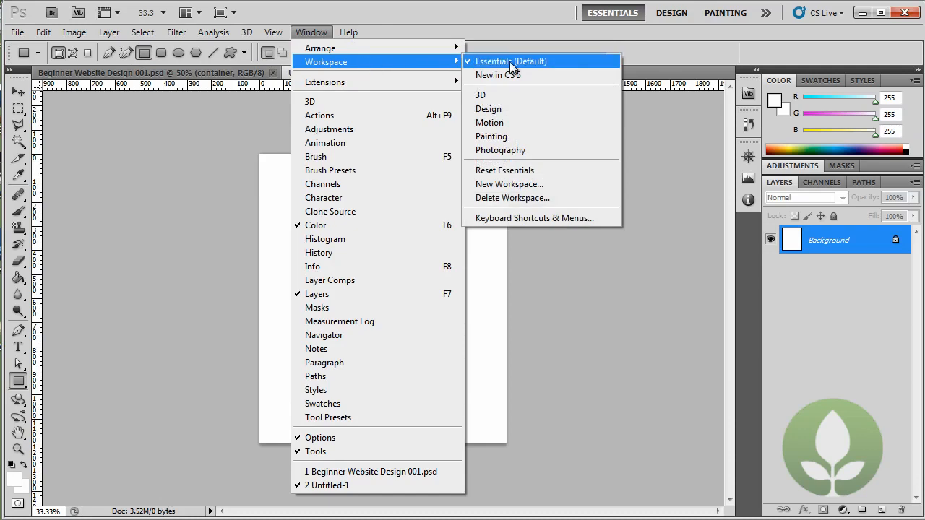
click(500, 16)
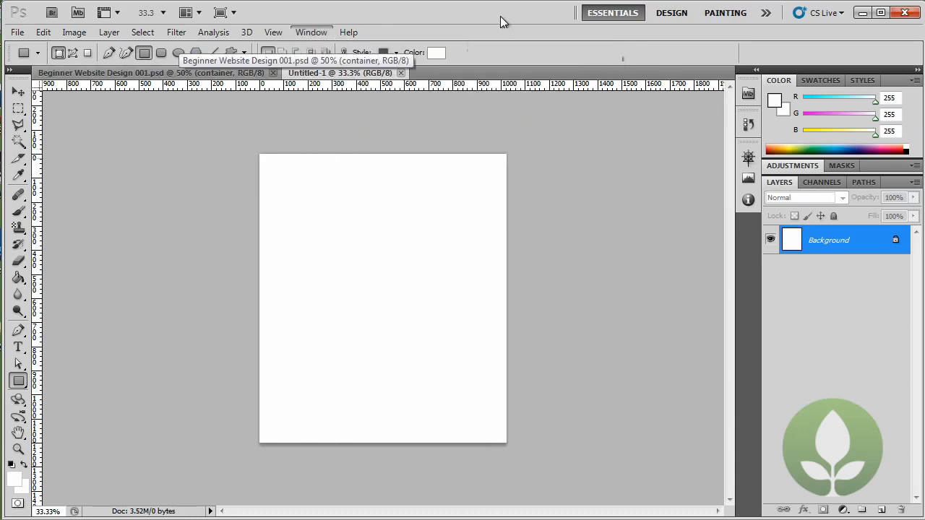
click(789, 168)
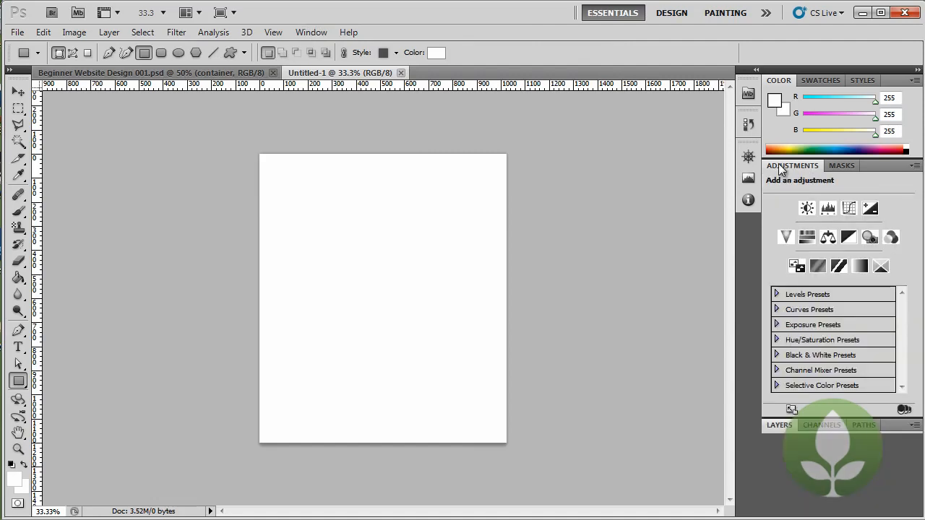
click(790, 166)
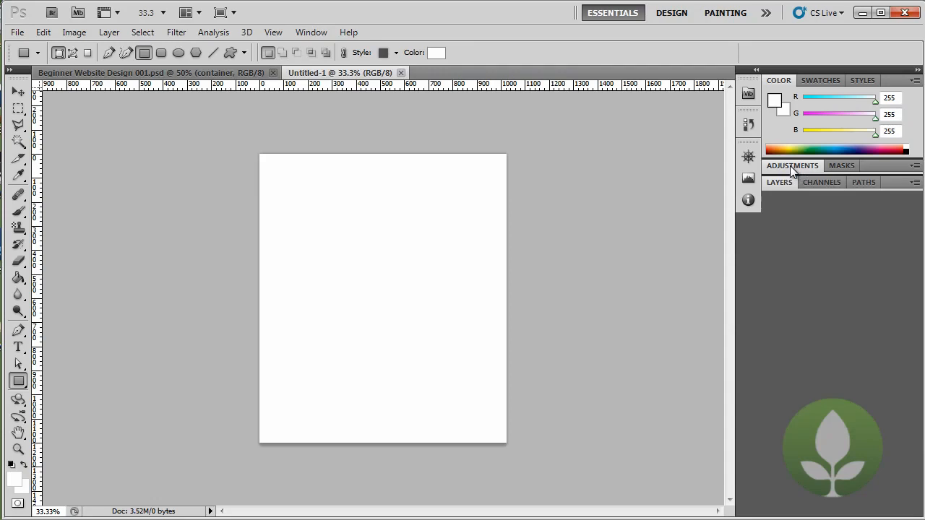
click(783, 184)
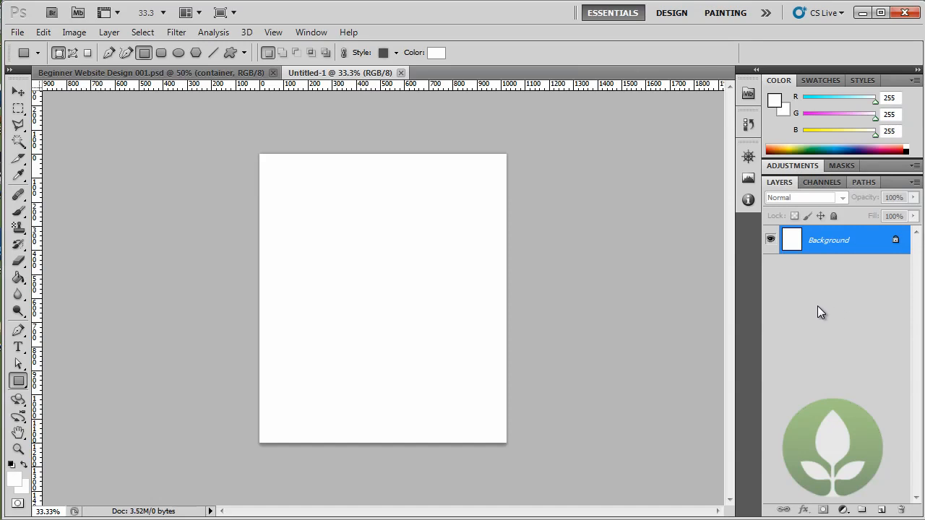
- Close the blank document and create a new white canvas of 1024 × 1200 px at 72 ppi
click(401, 74)
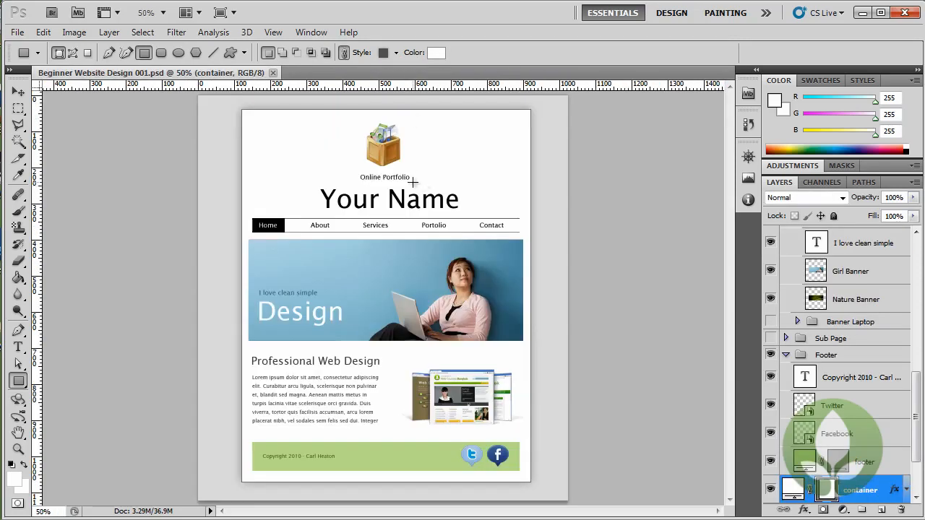
click(19, 33)
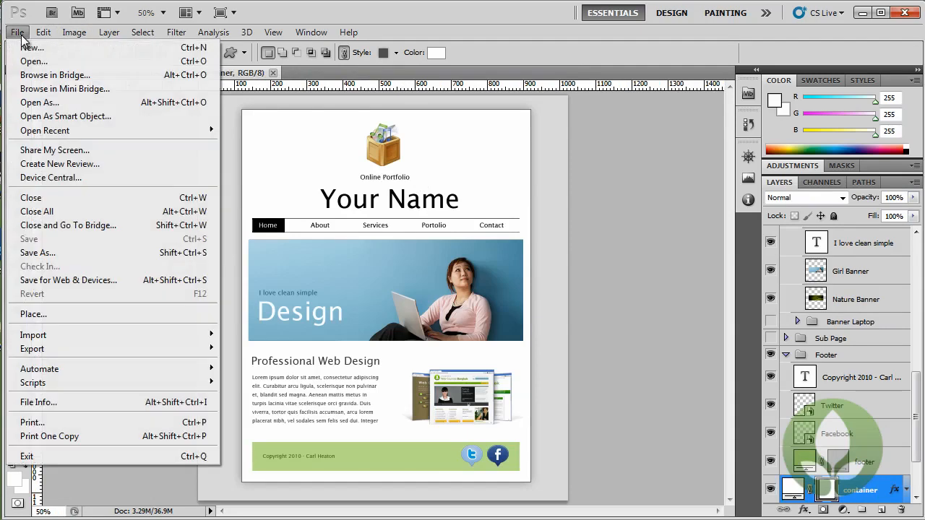
click(30, 47)
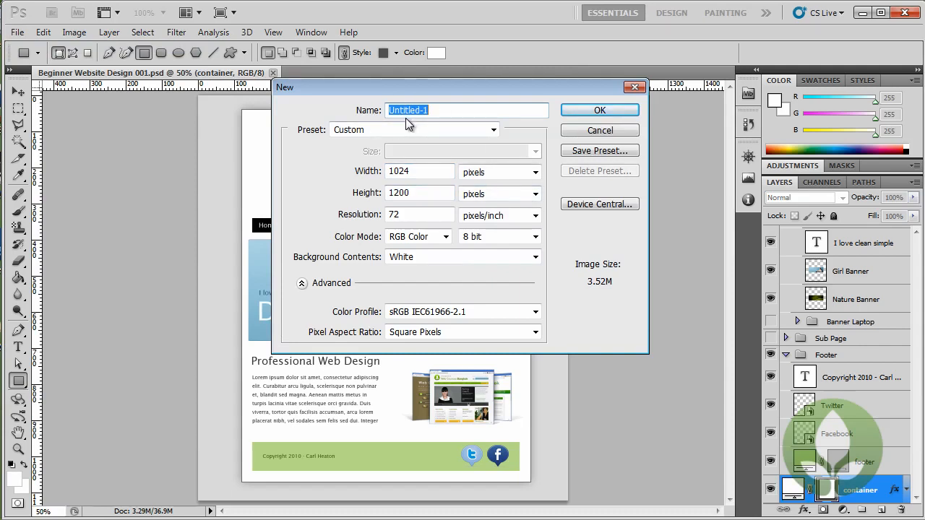
click(579, 108)
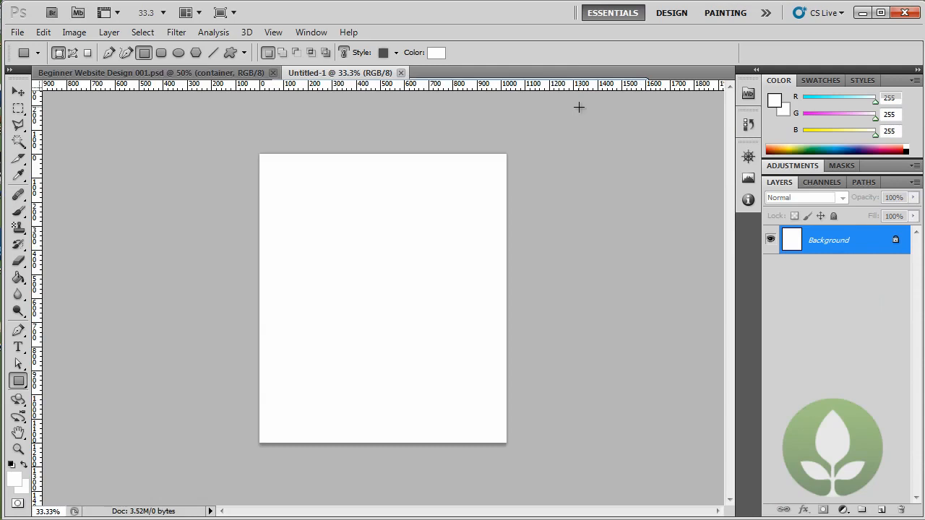
click(273, 31)
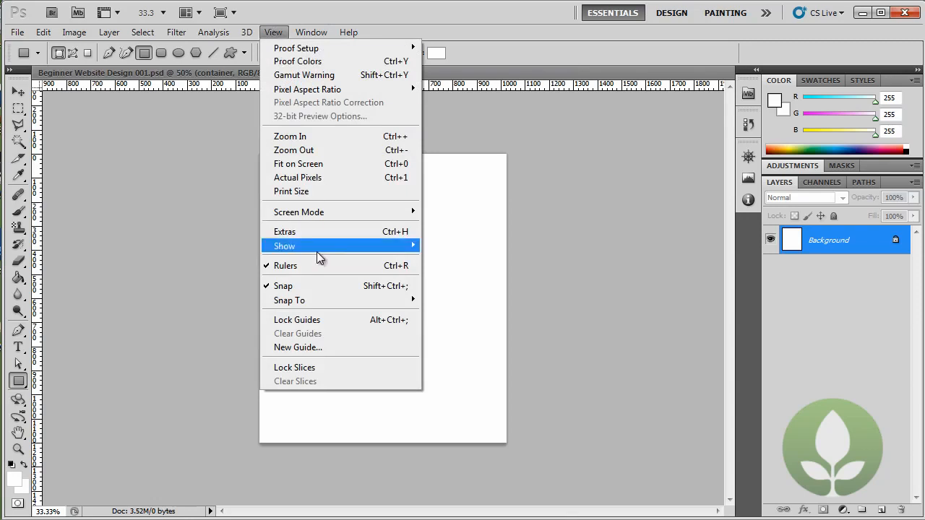
- Turn on the grid overlay on the 1024 × 1200 Untitled-1 canvas with View > Show > Grid
mouse_move(320, 258)
click(485, 288)
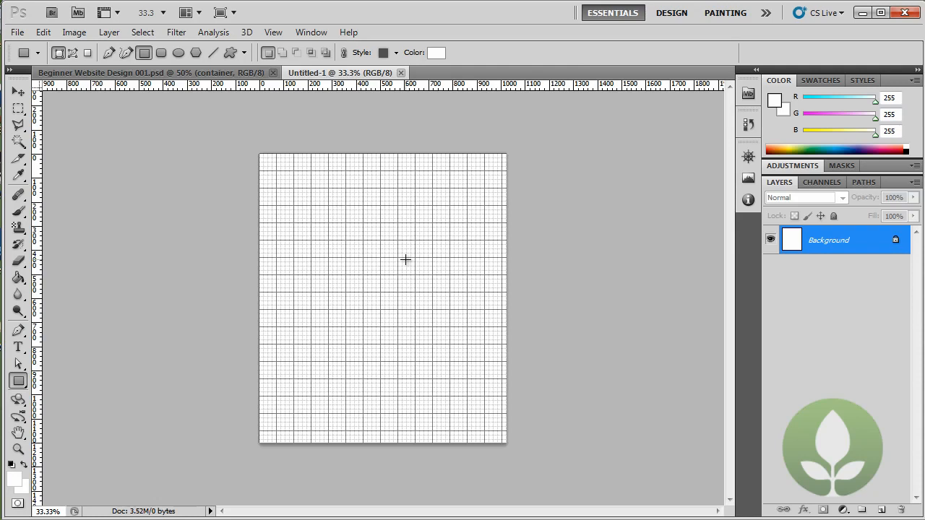
- Enter hex dddddd in the Color Picker to make the foreground light grey (RGB 221, 221, 221)
click(15, 482)
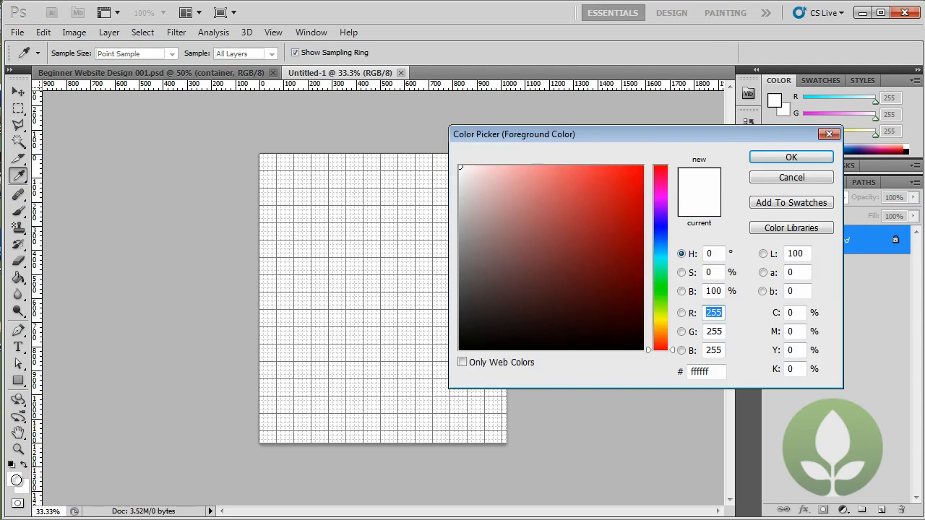
drag(547, 132, 510, 131)
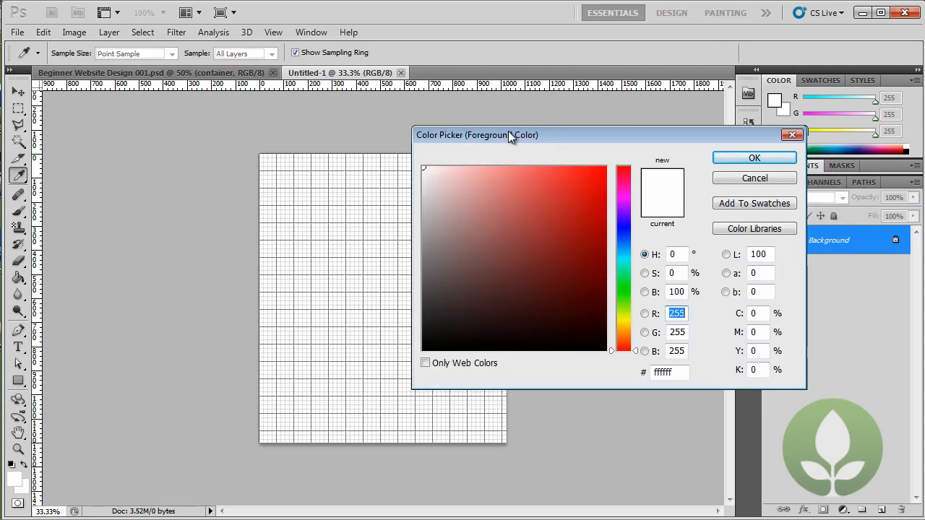
click(683, 372)
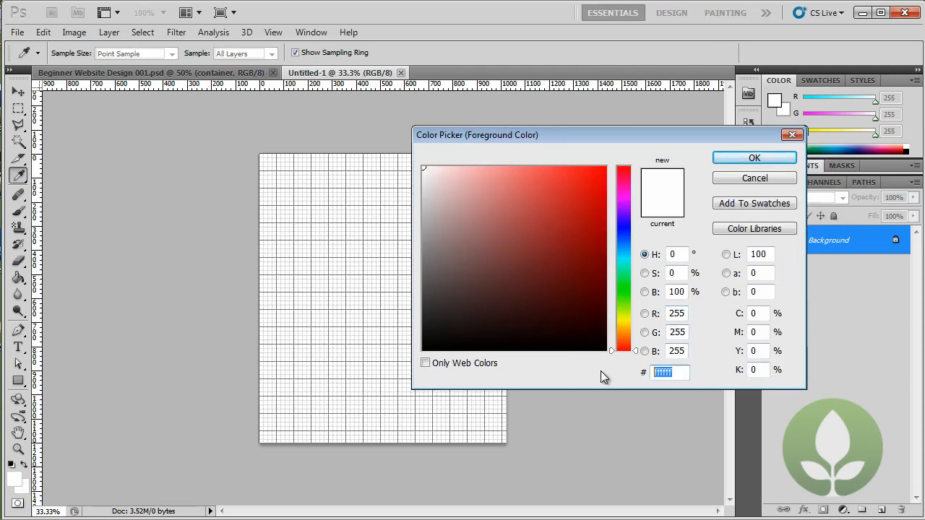
text(dd)
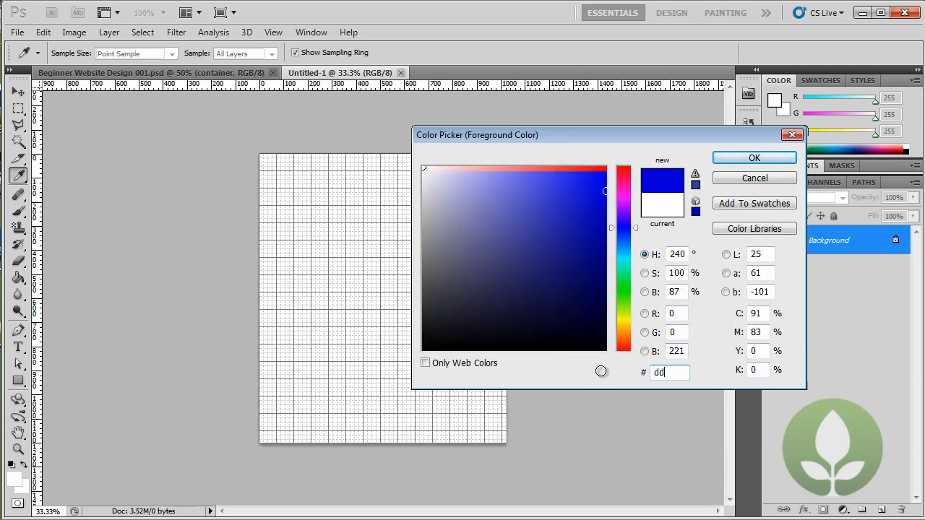
text(dddd)
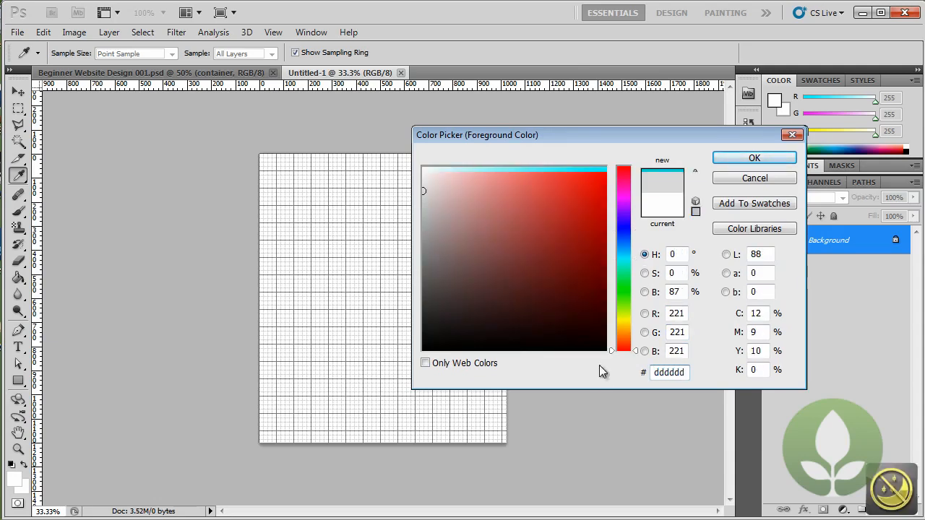
click(424, 194)
mouse_move(423, 194)
mouse_down()
mouse_move(425, 222)
mouse_move(425, 201)
mouse_up()
double_click(660, 373)
text(dddddd)
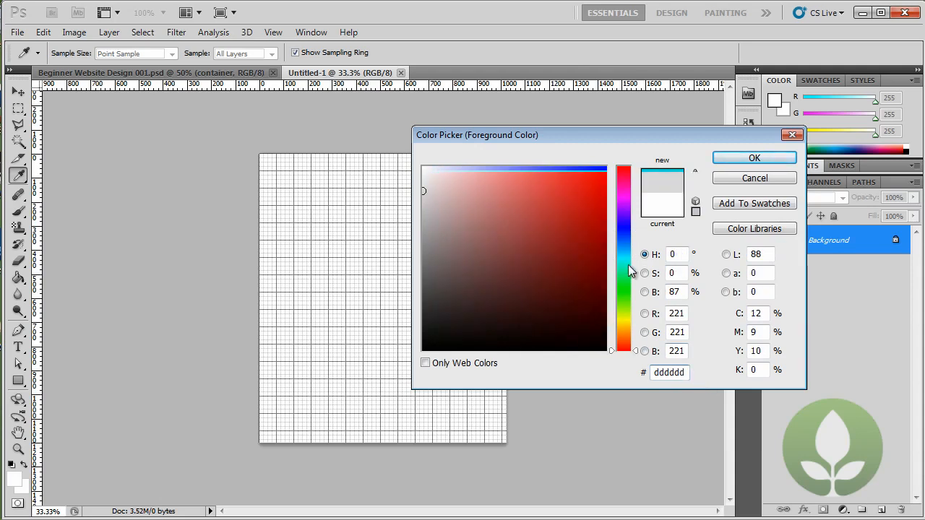
click(762, 156)
key(u)
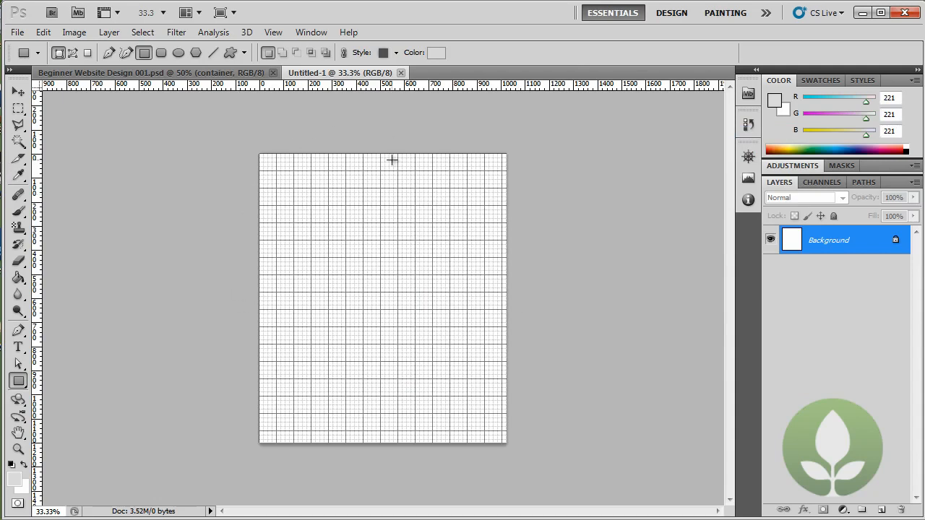
- Fill the Background layer with grey #dddddd using the Paint Bucket Tool
click(18, 281)
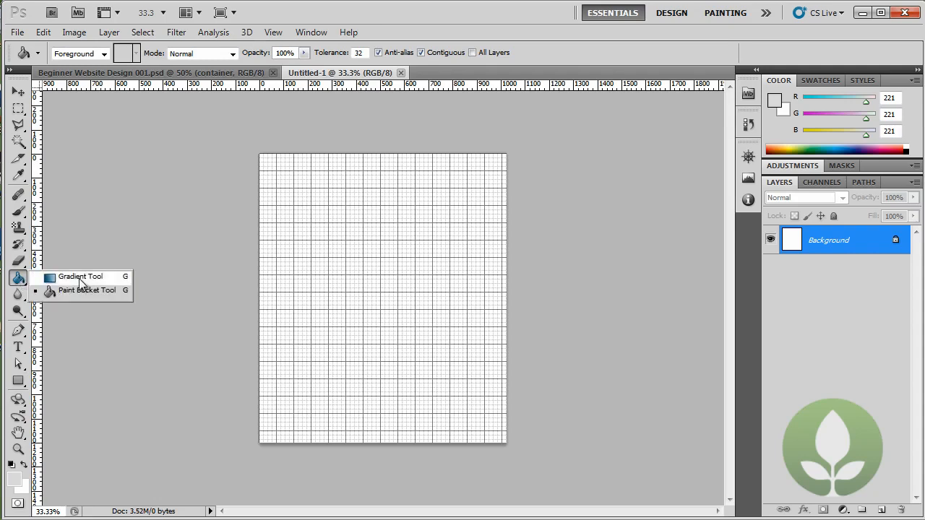
click(109, 289)
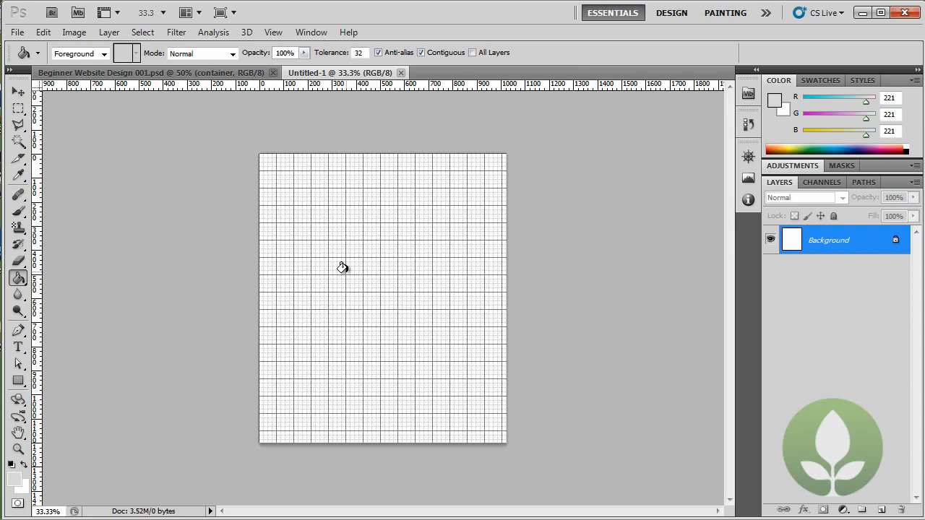
click(342, 268)
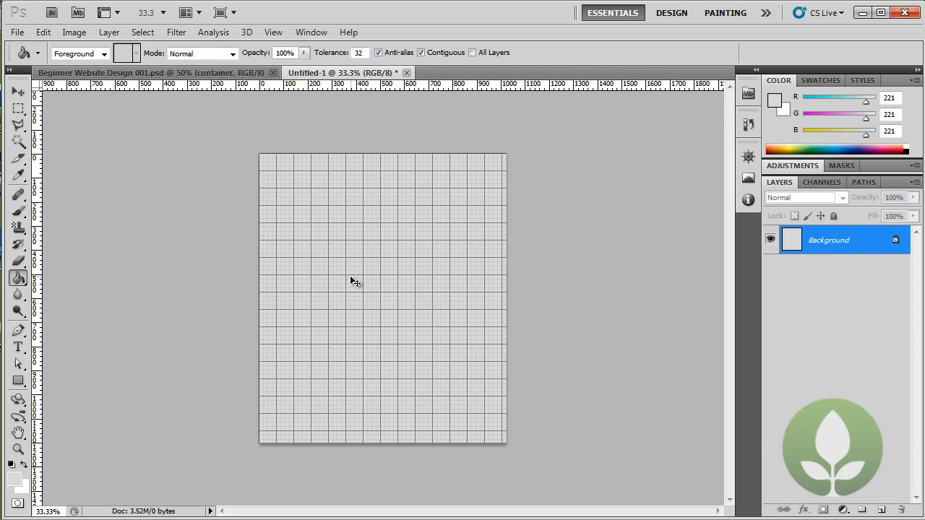
key(ctrl+plus)
key(ctrl+plus)
key(ctrl+plus)
key(ctrl+plus)
key(ctrl+plus)
key(ctrl+plus)
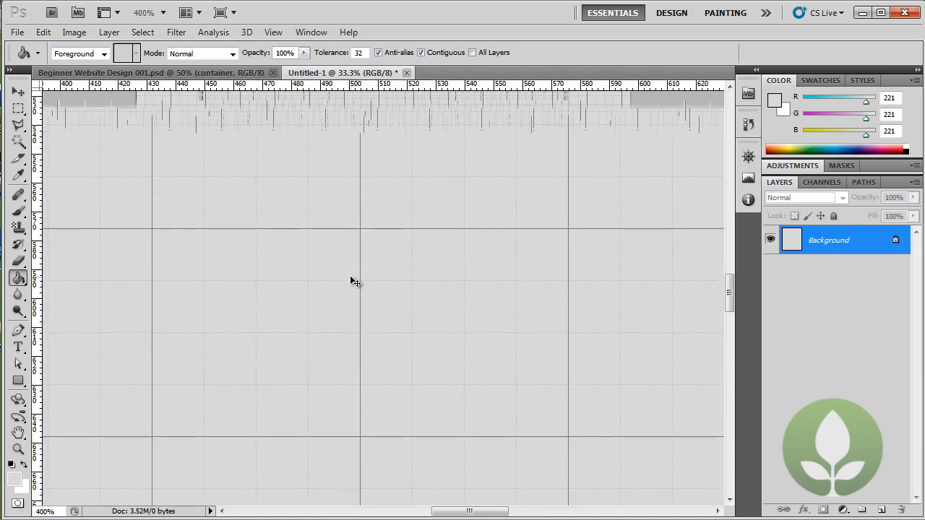
- View the grey grid canvas at Actual Pixels size
key(ctrl+minus)
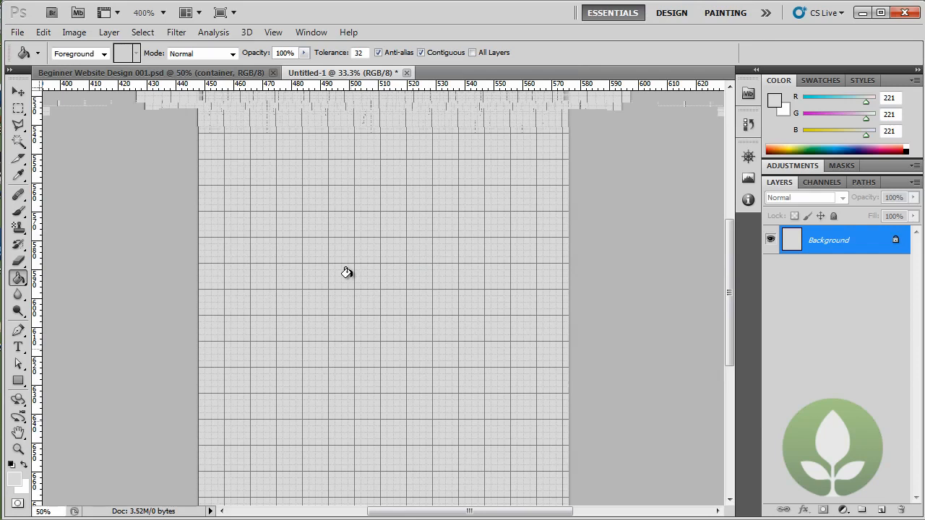
key(z)
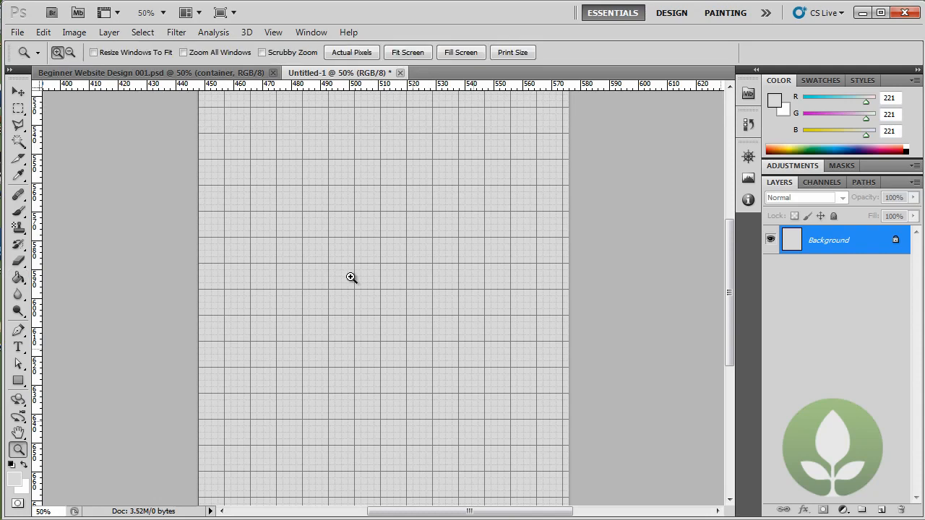
right_click(350, 277)
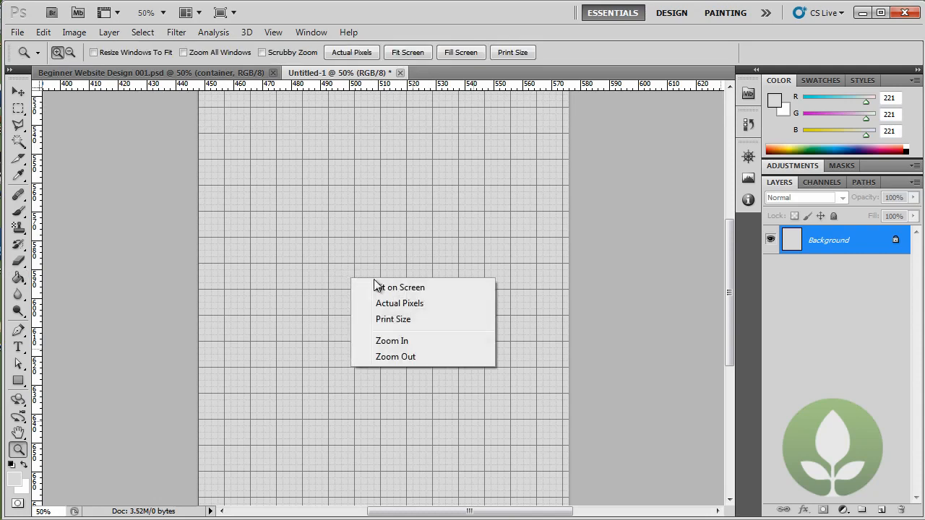
click(424, 304)
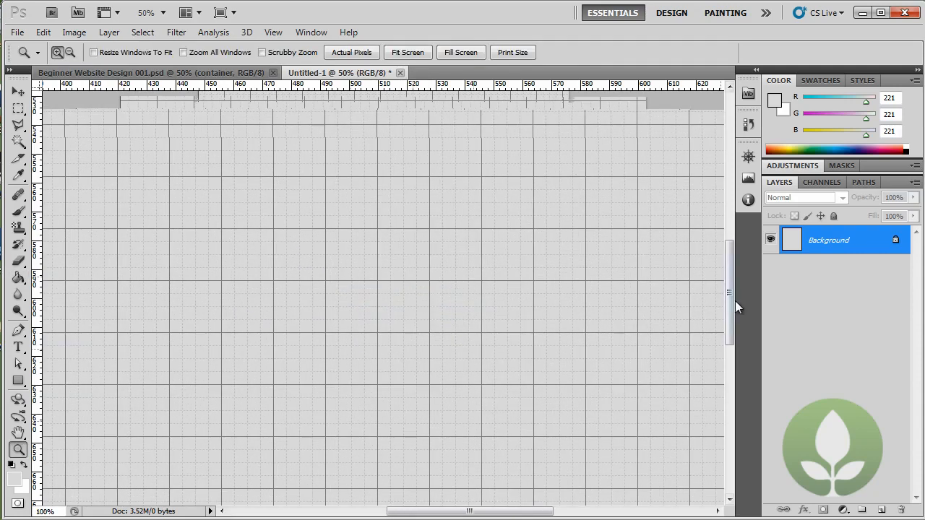
drag(730, 296, 728, 210)
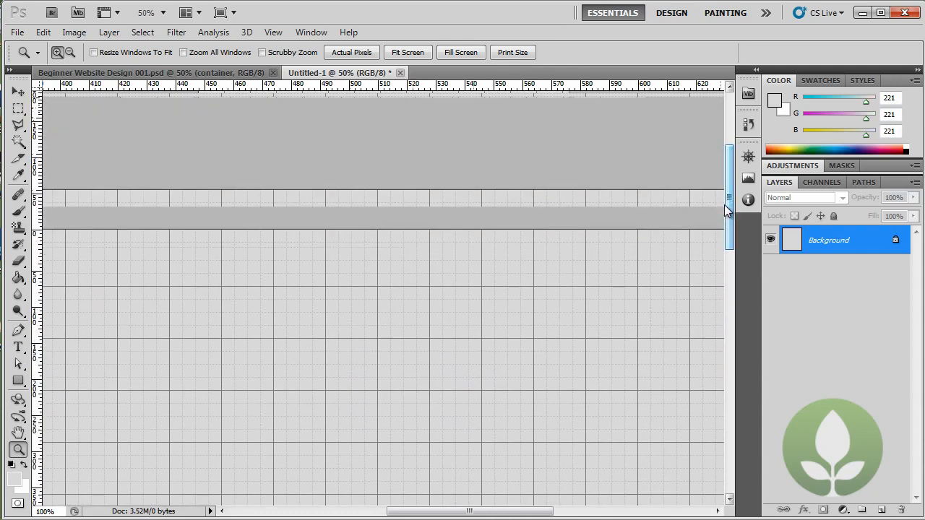
- Check the finished Beginner Website Design mockup, then return to Untitled-1 at 66.7% zoom
click(218, 75)
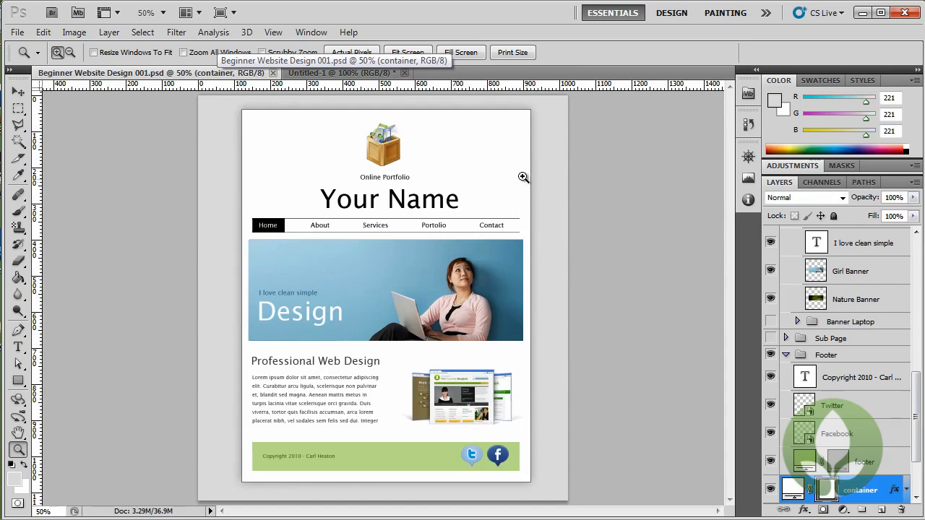
click(335, 73)
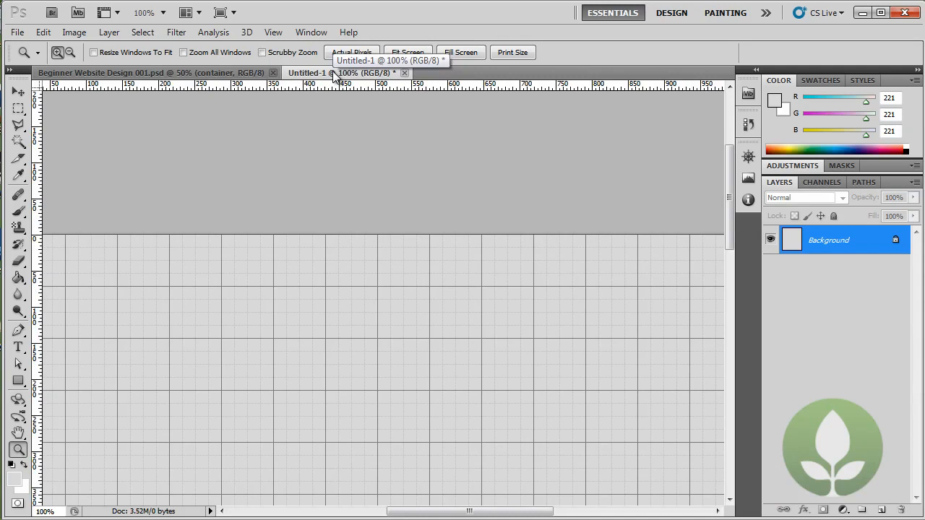
key(ctrl+minus)
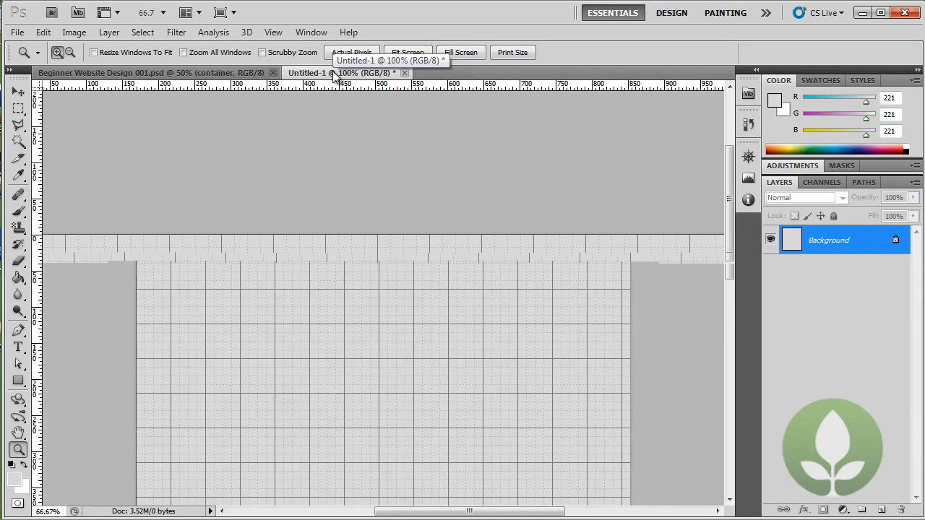
drag(723, 158, 733, 198)
click(20, 382)
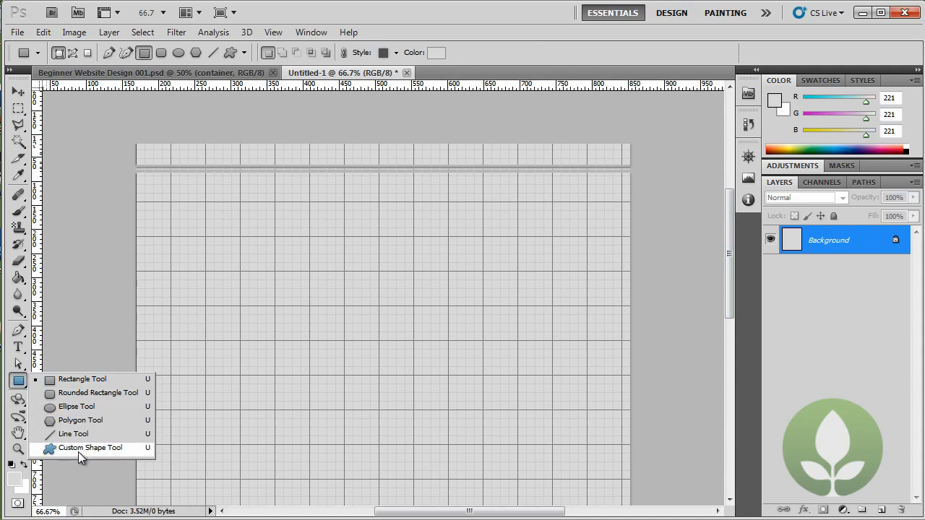
- Choose the Rectangle Tool and set its fill colour to pure white #ffffff
click(82, 380)
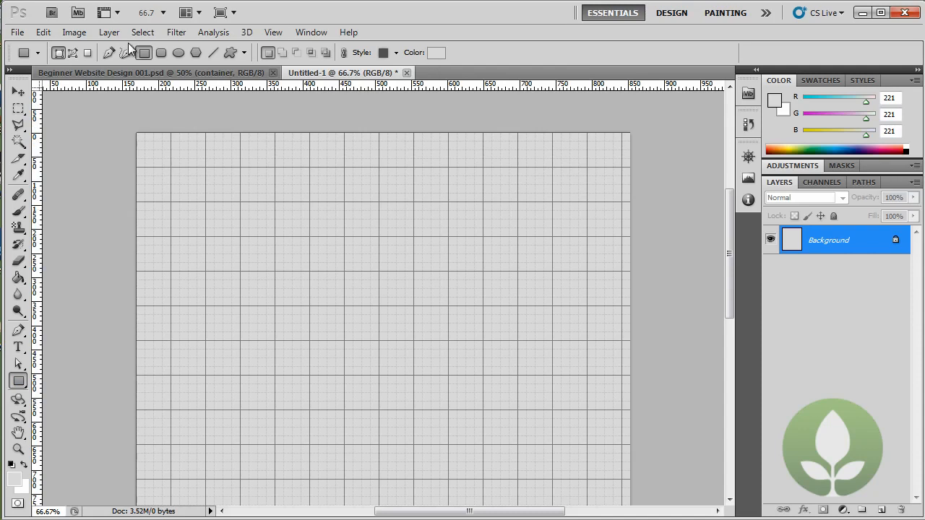
click(436, 56)
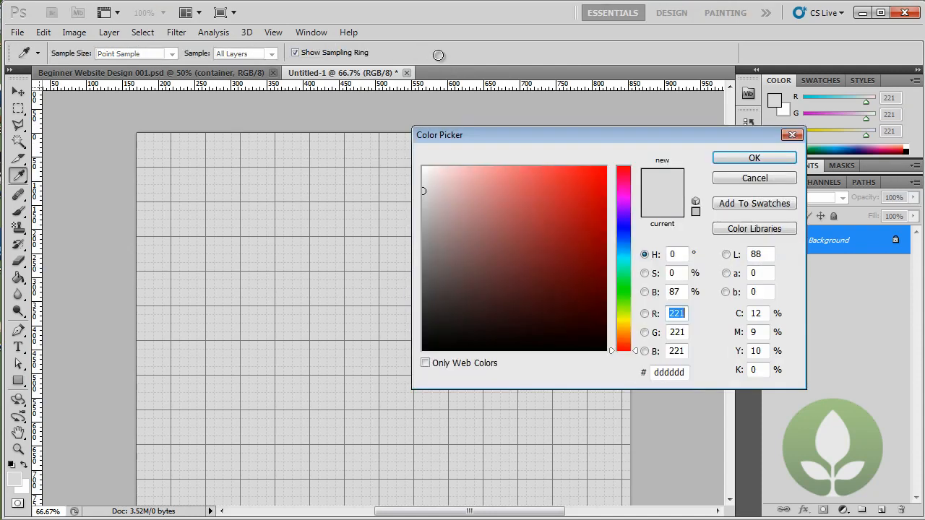
click(442, 188)
drag(442, 188, 416, 159)
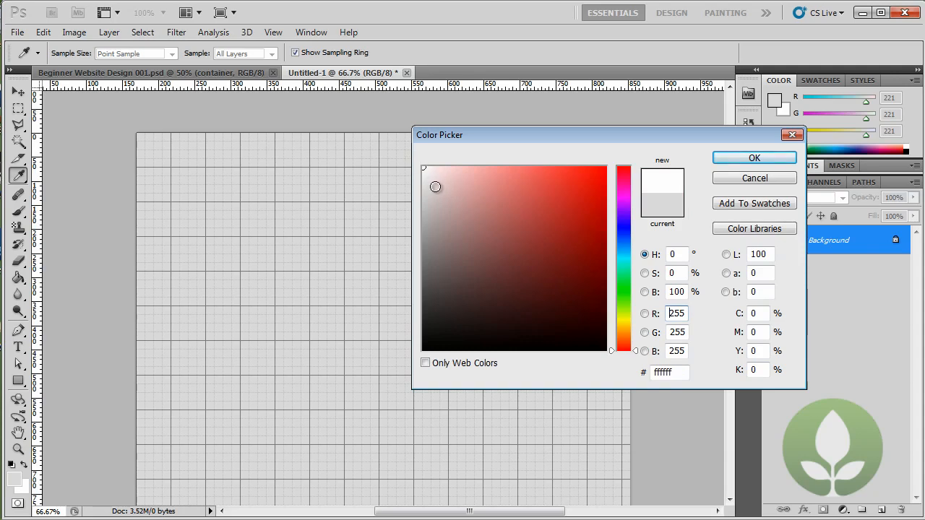
click(436, 183)
drag(437, 183, 425, 168)
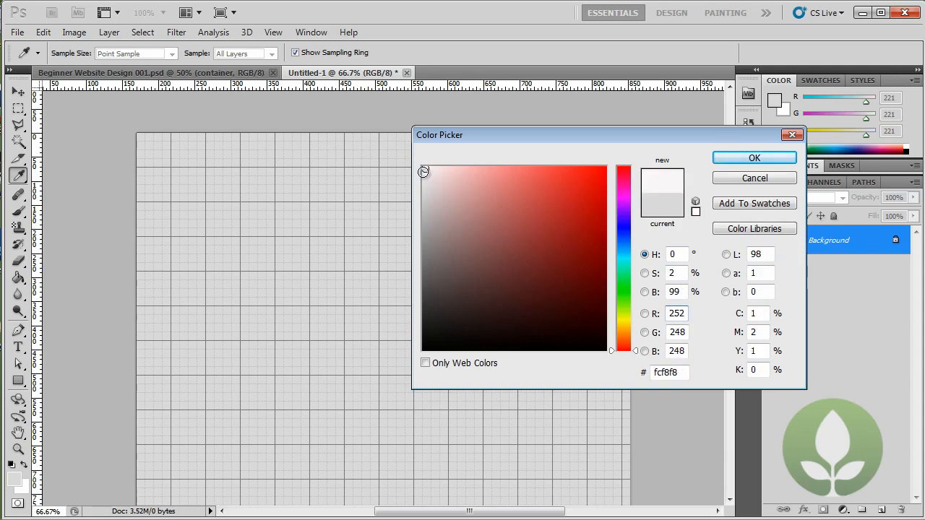
click(430, 175)
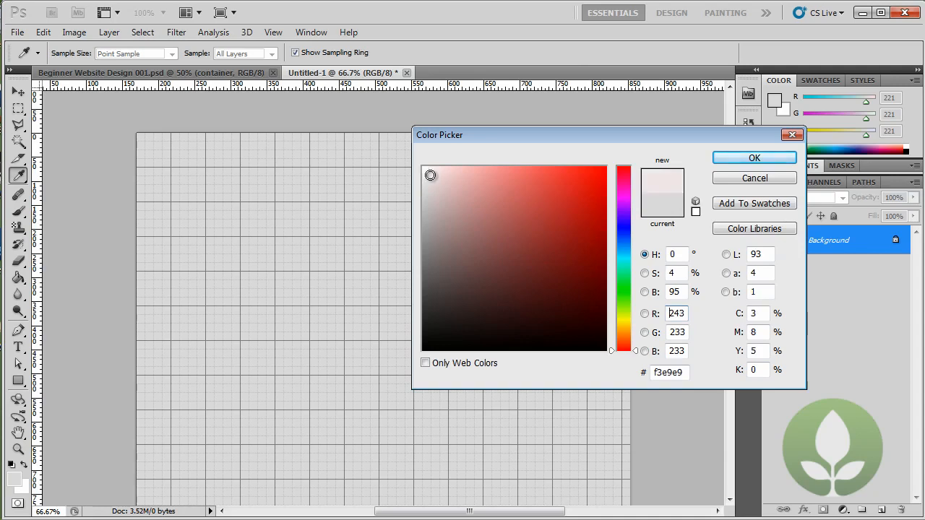
drag(430, 175, 422, 163)
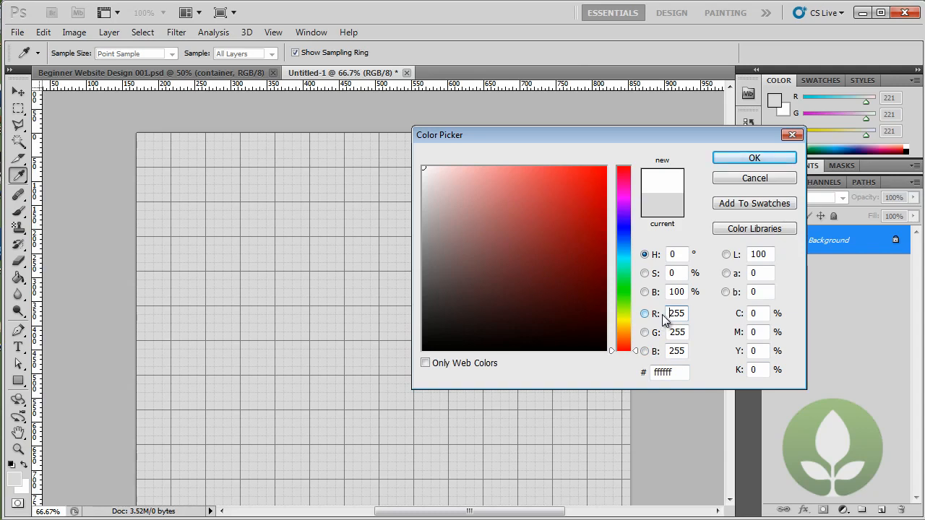
click(728, 159)
key(u)
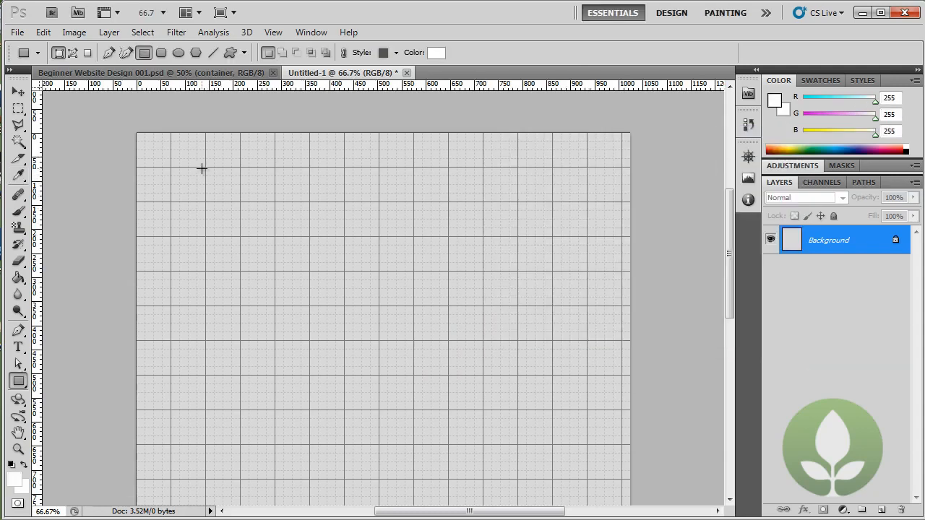
- Draw a large white rectangle (Shape 1) across the grid and hide its Drop Shadow effect
drag(203, 167, 579, 478)
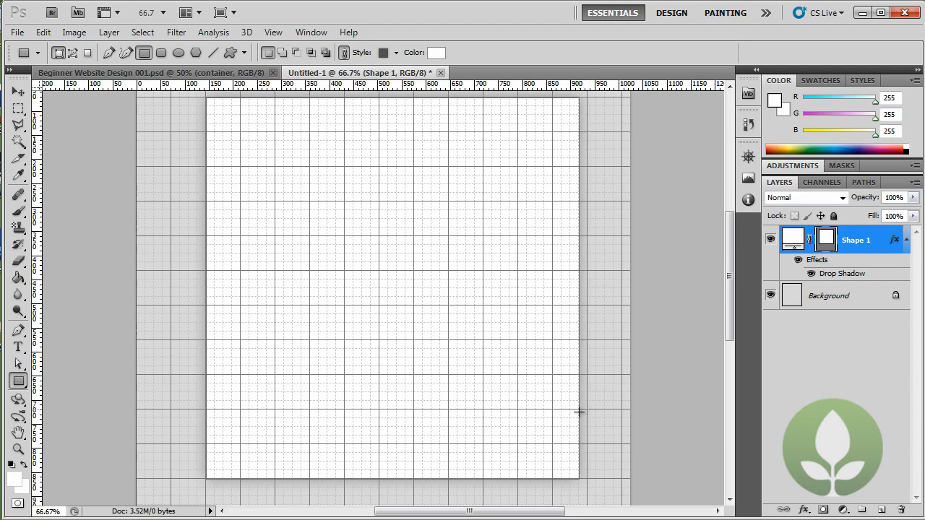
click(799, 260)
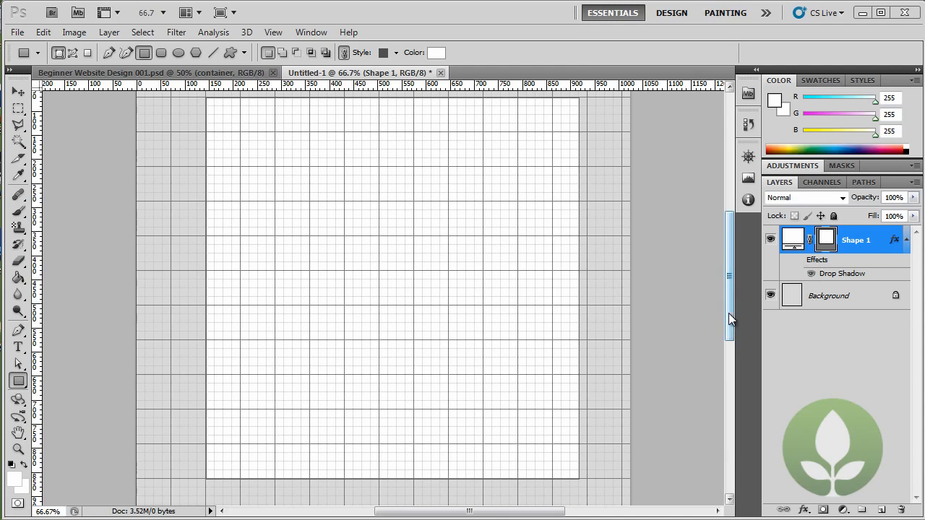
drag(728, 311, 728, 300)
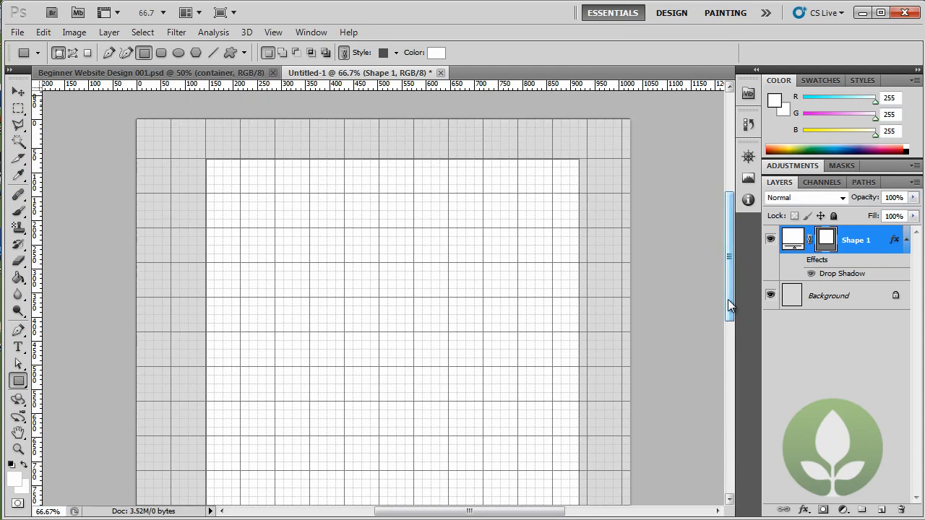
- Free-transform Shape 1, typing new width and height values and setting the height to 1000 px
key(ctrl+t)
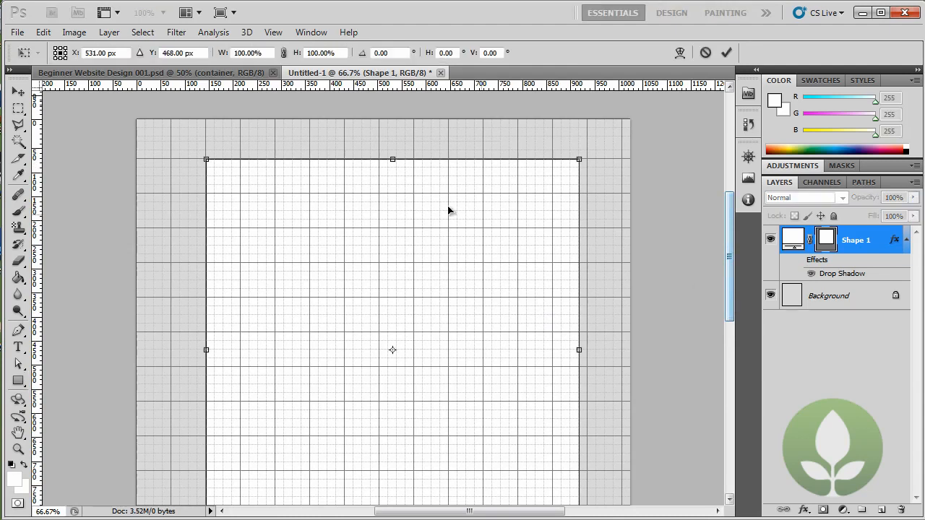
click(40, 32)
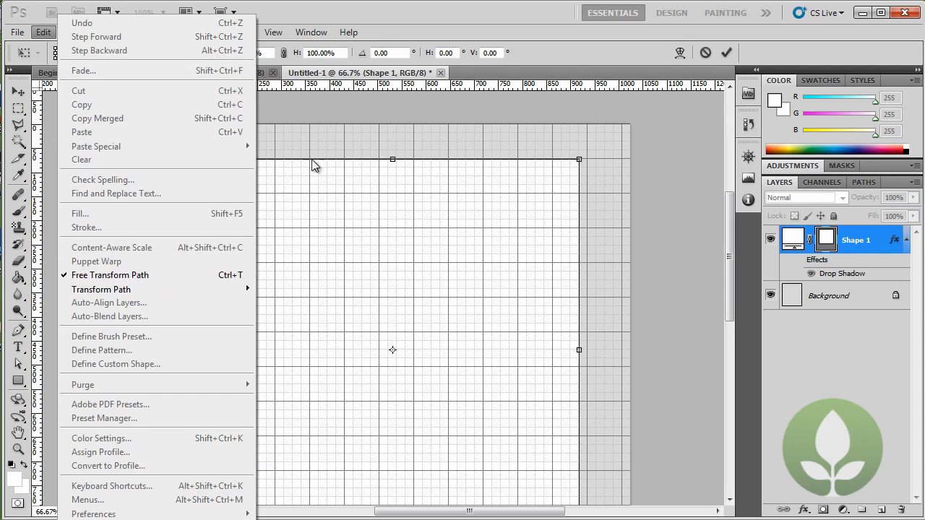
click(381, 15)
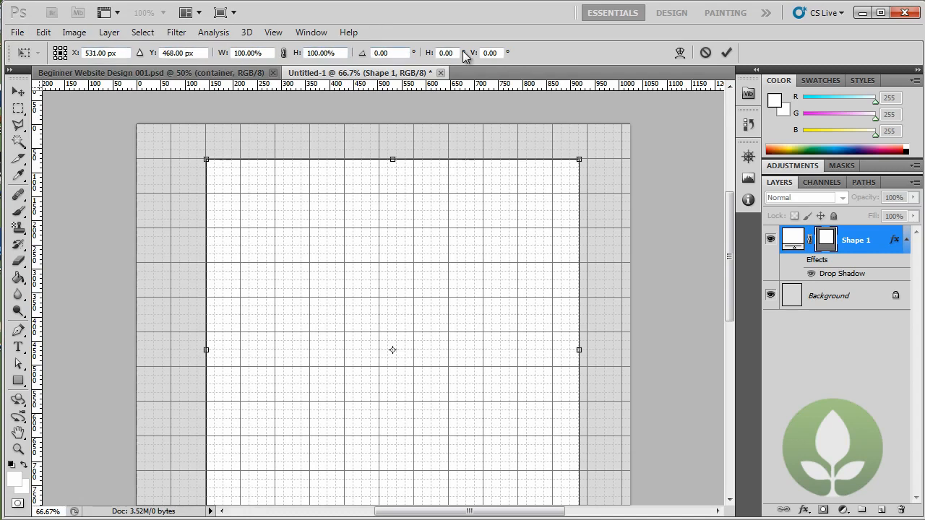
click(224, 56)
drag(225, 56, 304, 85)
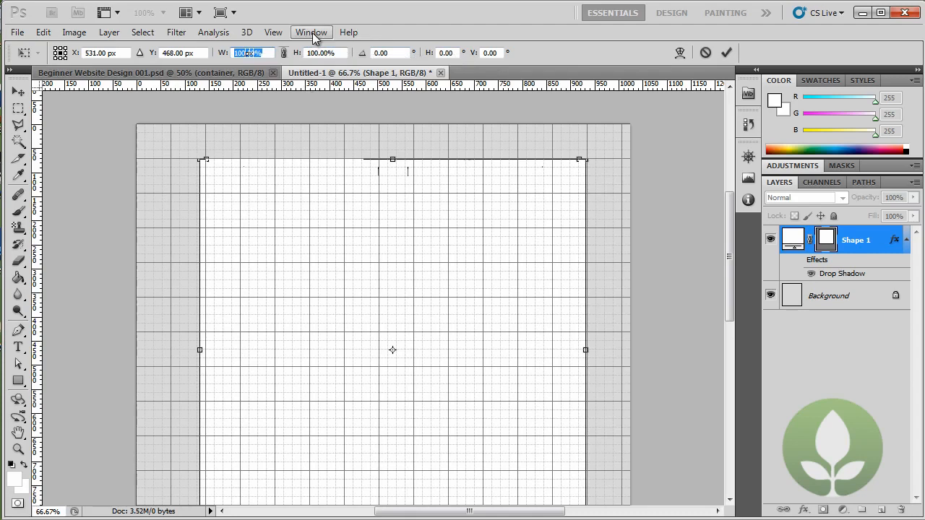
text(1000)
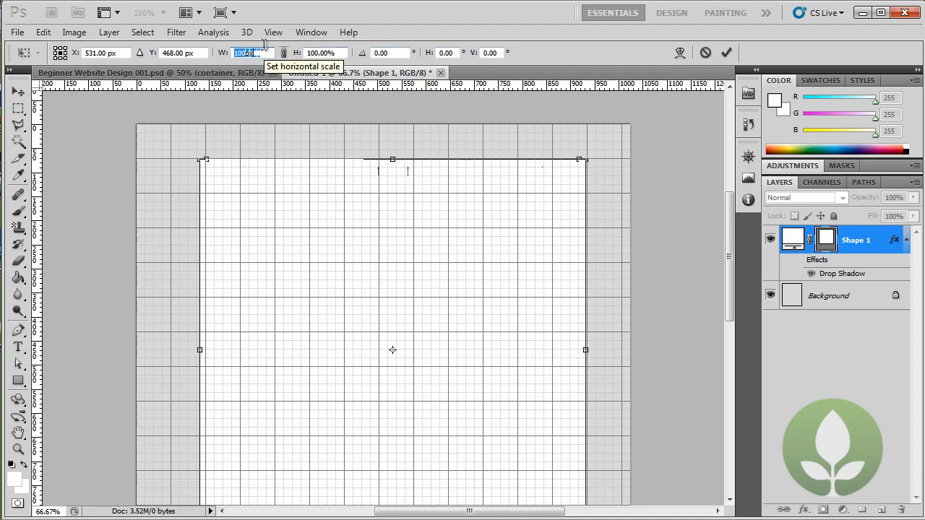
drag(344, 53, 293, 56)
text(1)
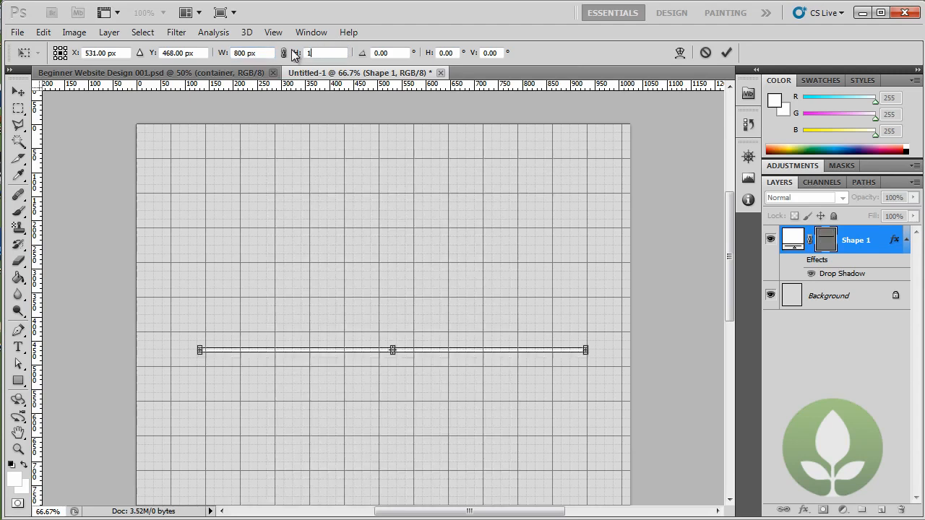
text(000px)
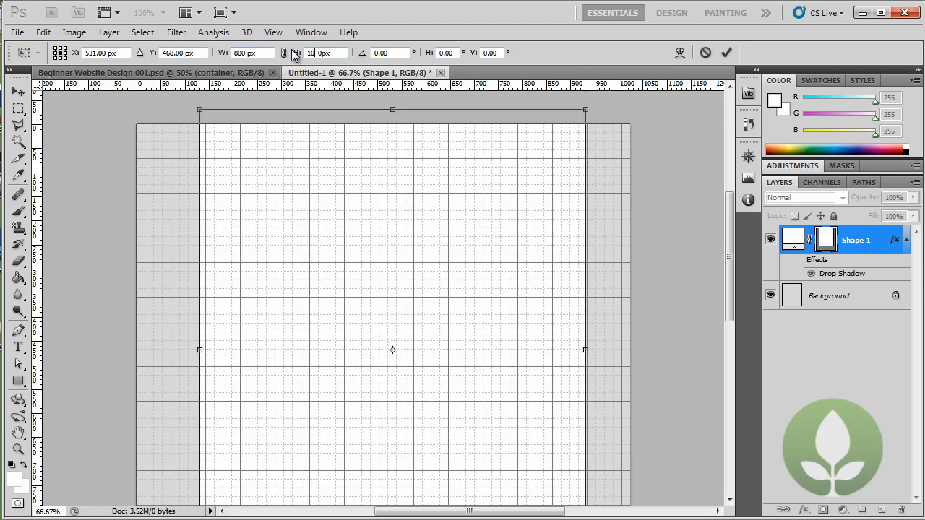
key(Return)
- Nudge the 800 × 1000 px rectangle to X 518, Y 536 and commit the transform
drag(734, 217, 736, 194)
drag(413, 200, 409, 233)
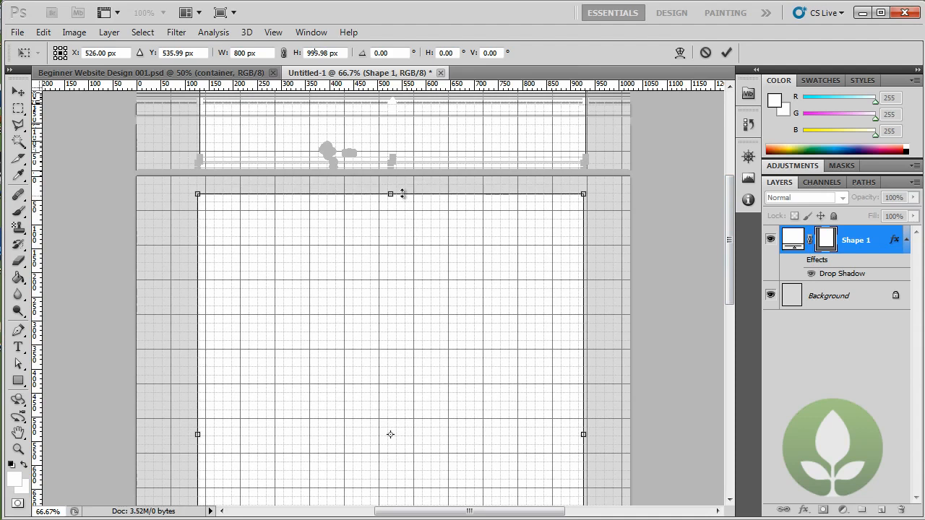
drag(371, 227, 372, 230)
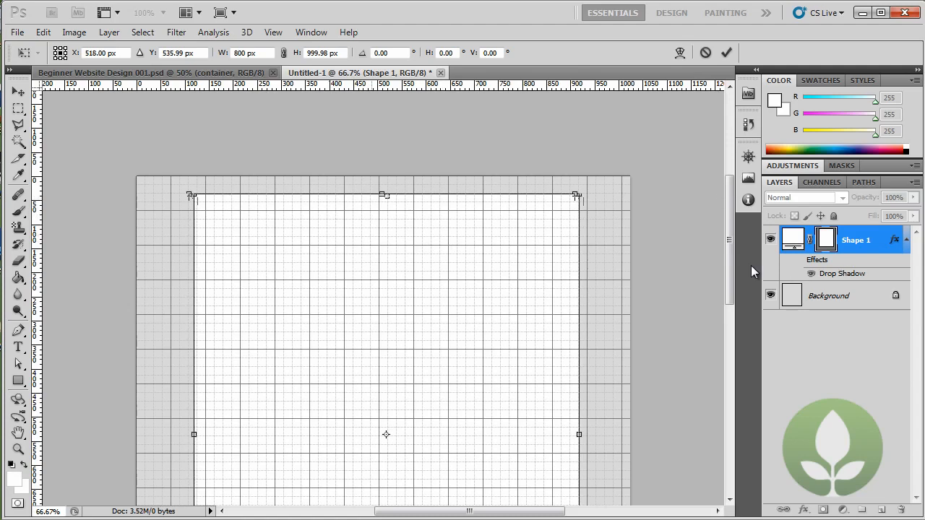
drag(733, 258, 741, 279)
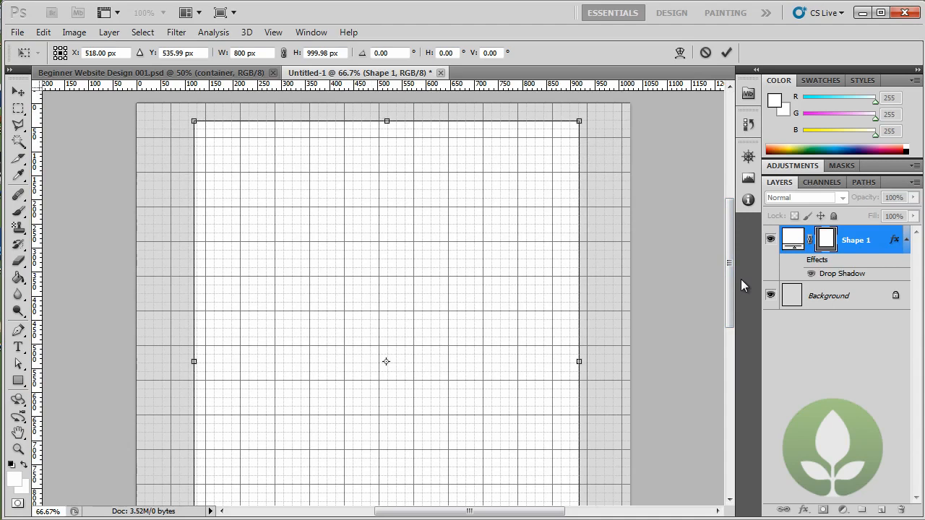
key(Return)
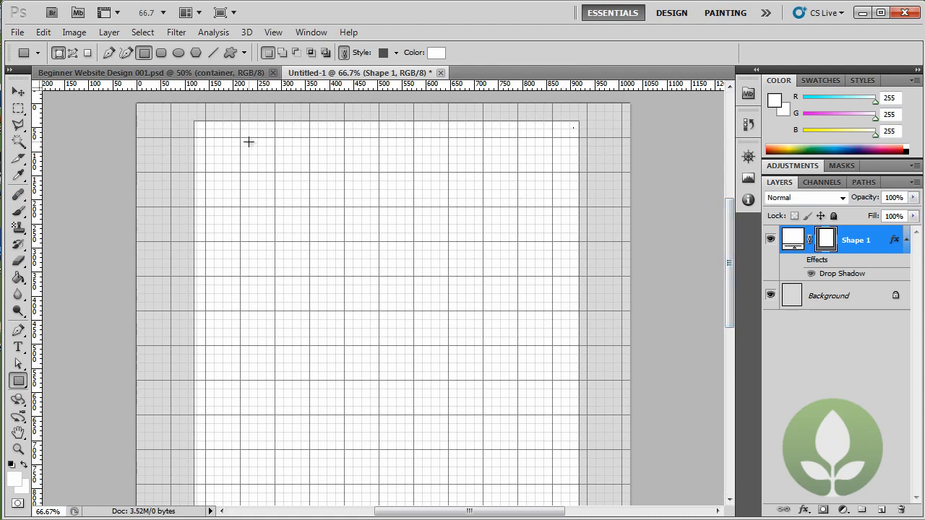
right_click(860, 245)
click(882, 248)
right_click(858, 244)
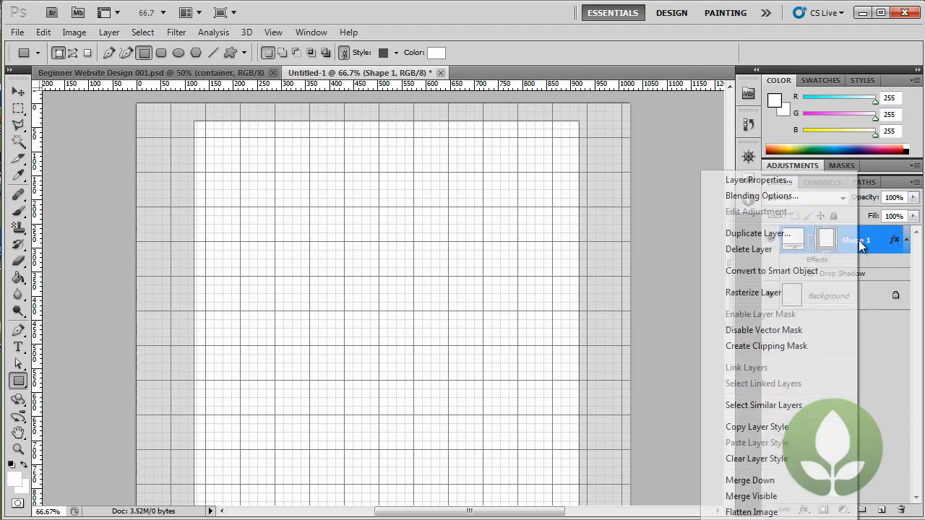
click(773, 199)
drag(715, 77, 544, 80)
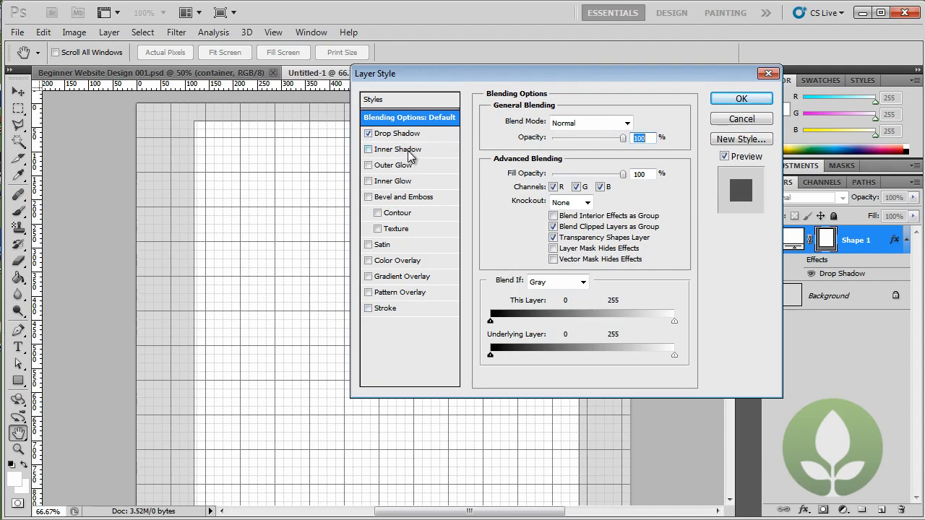
click(369, 134)
click(368, 133)
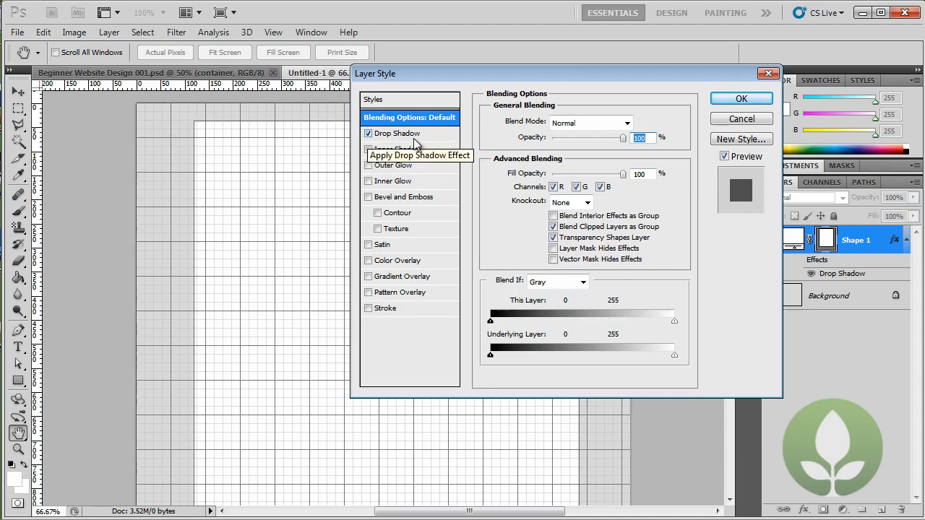
click(402, 135)
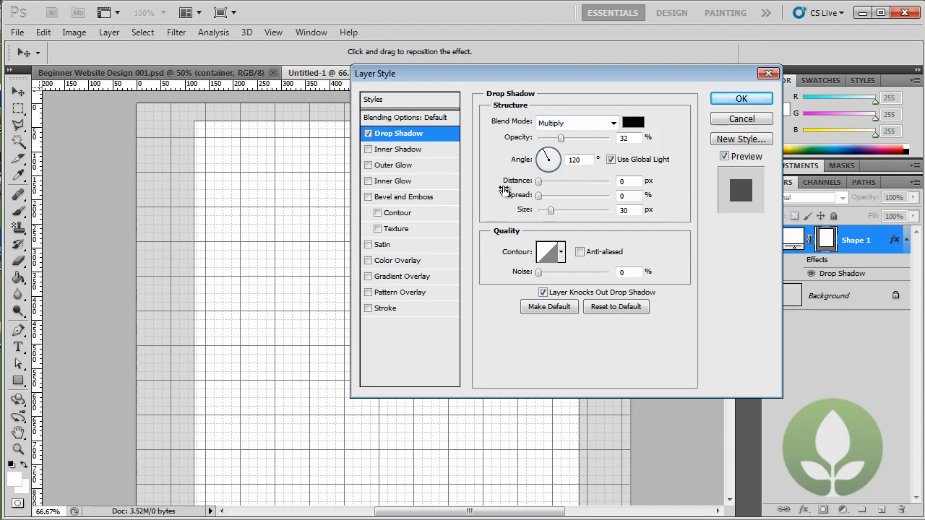
click(737, 99)
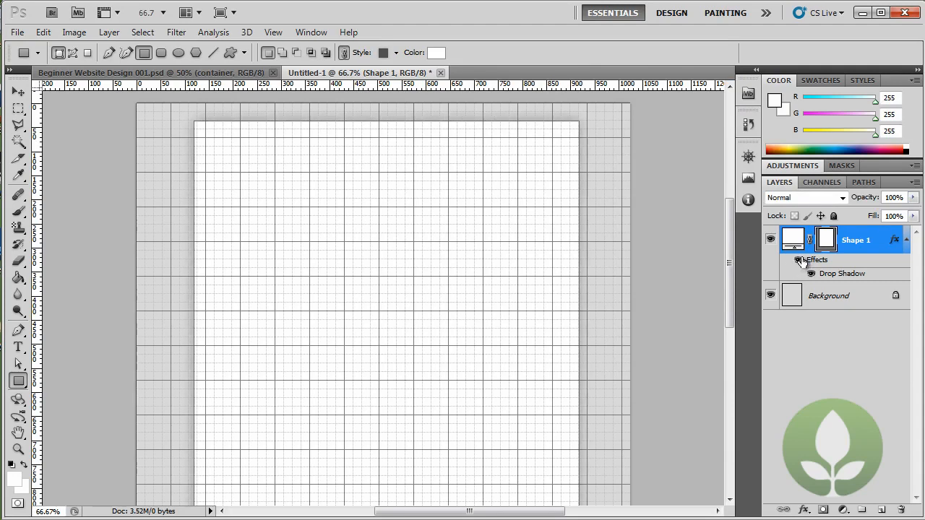
right_click(857, 244)
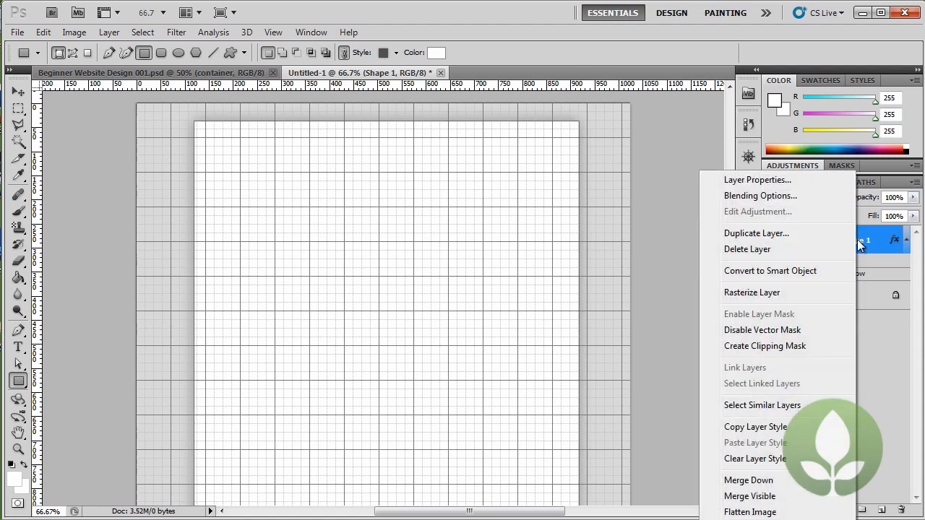
click(771, 194)
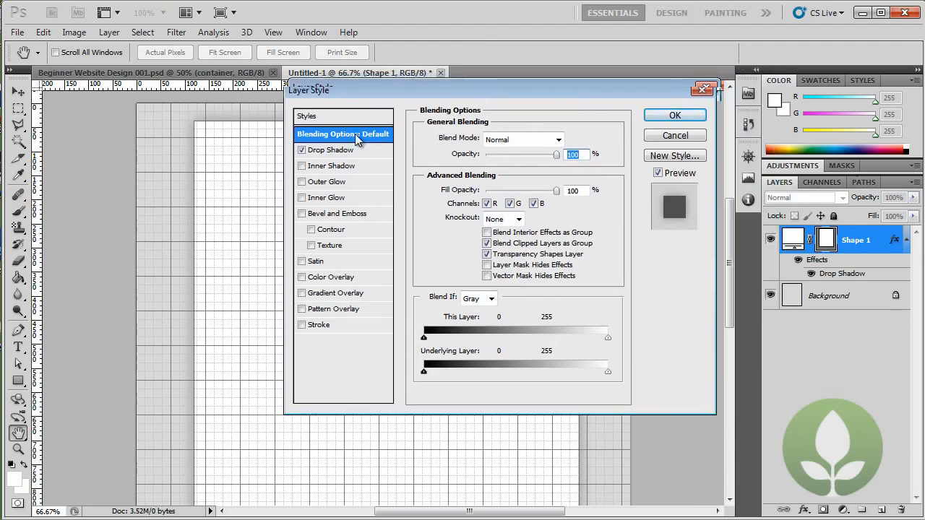
click(324, 156)
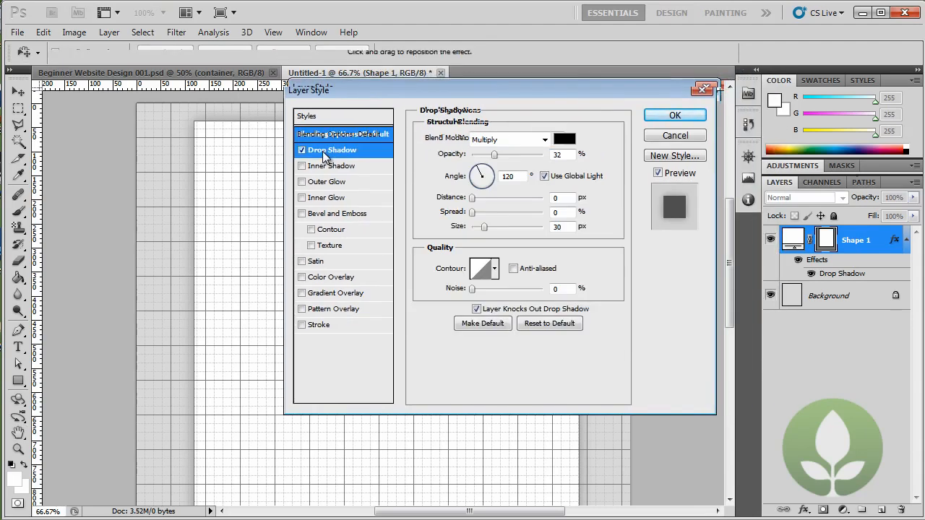
click(319, 325)
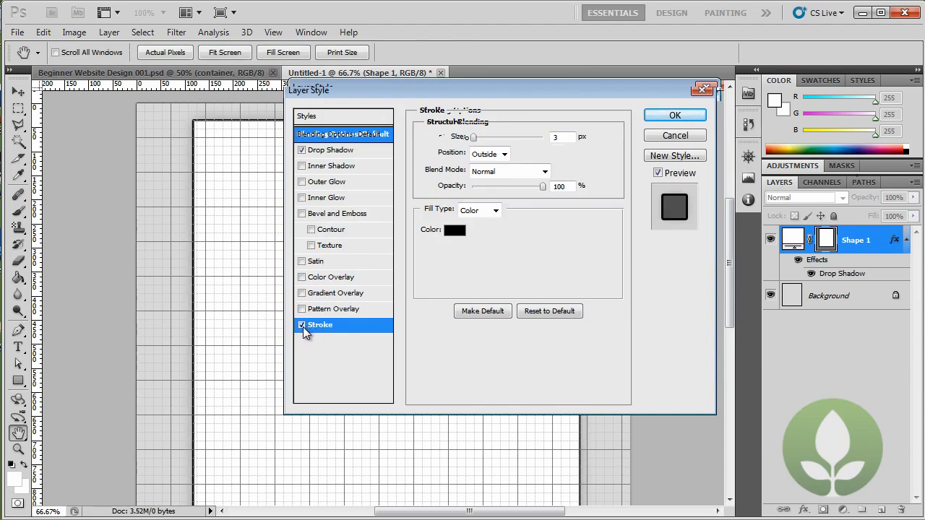
click(302, 325)
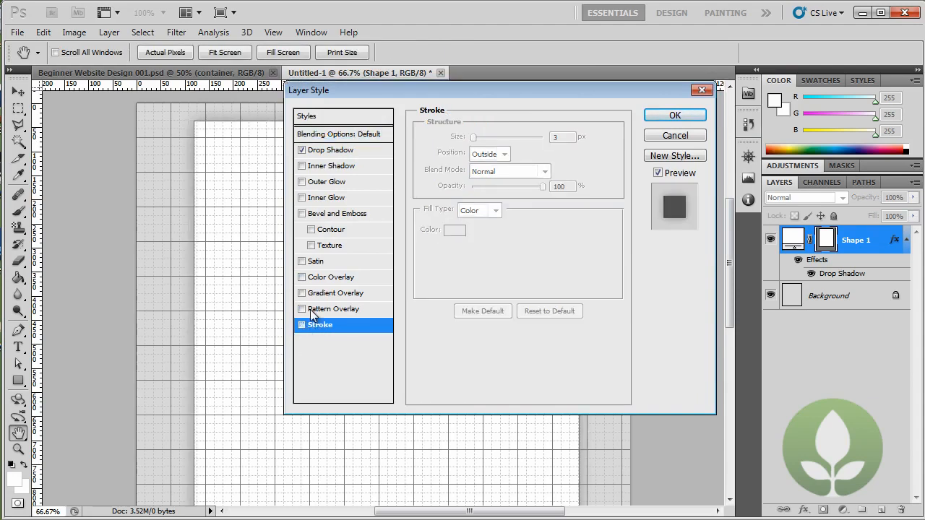
click(340, 152)
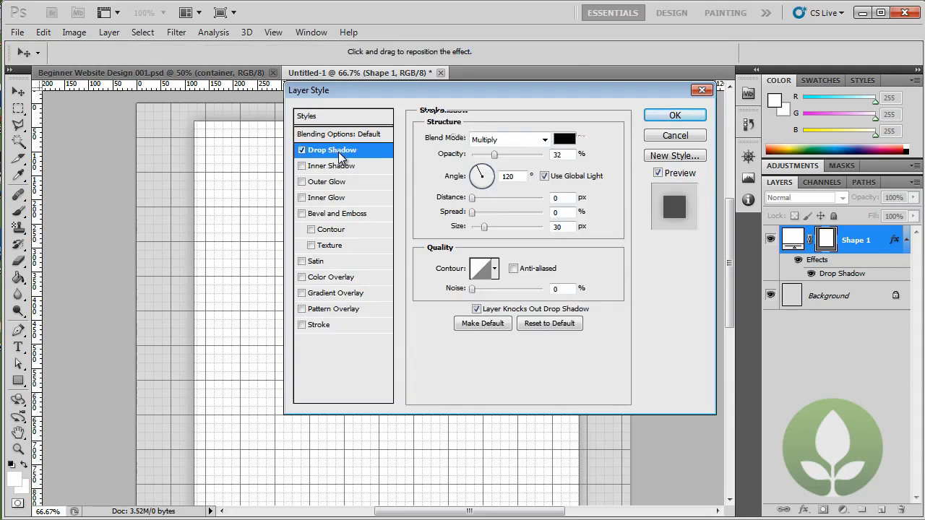
drag(566, 154, 542, 154)
drag(564, 227, 516, 225)
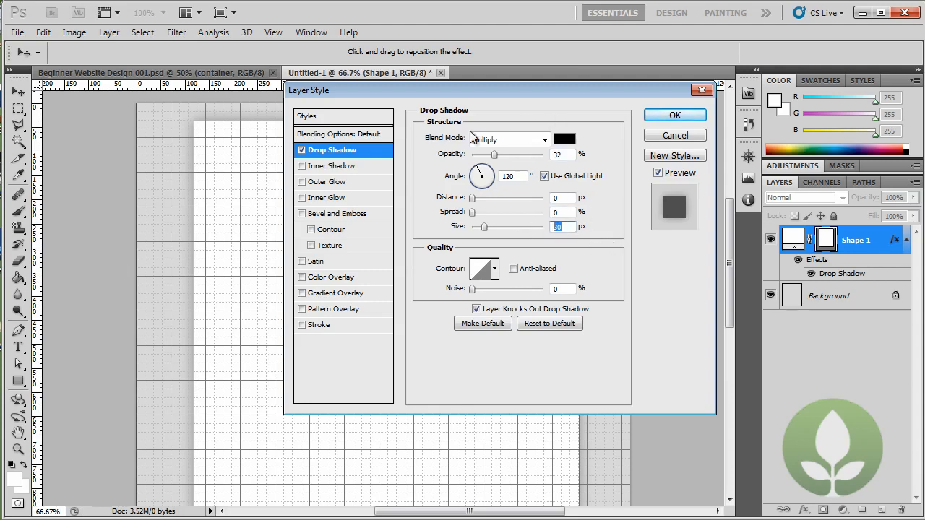
click(666, 114)
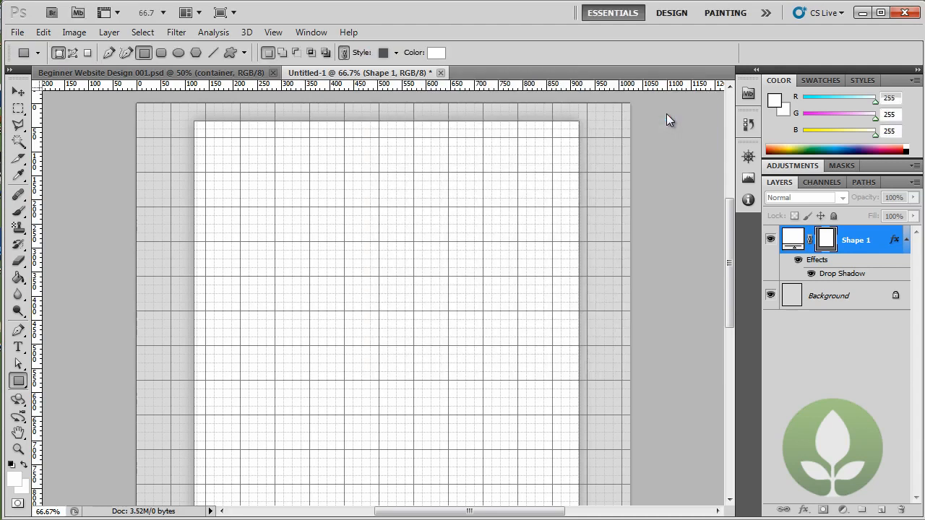
- Hide and re-show the grid, zoom to 100%, and scroll to the container's top edge
mouse_move(726, 210)
mouse_down()
mouse_move(727, 296)
mouse_move(732, 198)
mouse_up()
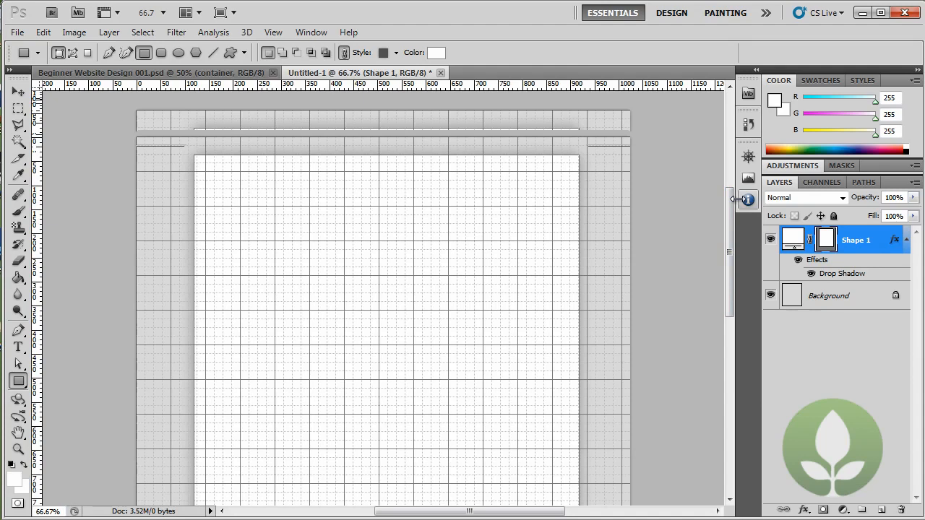
key(ctrl+apostrophe)
mouse_move(732, 201)
mouse_down()
mouse_move(731, 295)
mouse_move(734, 203)
mouse_up()
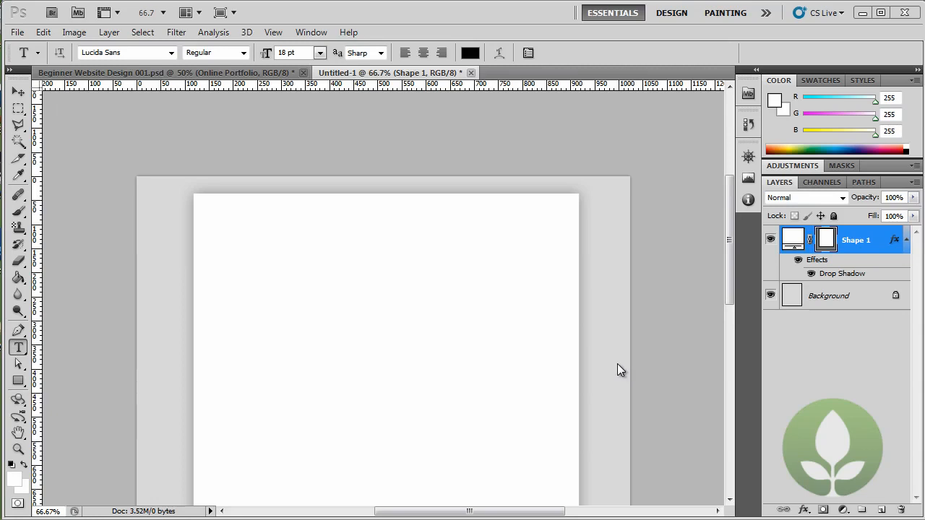
key(ctrl+apostrophe)
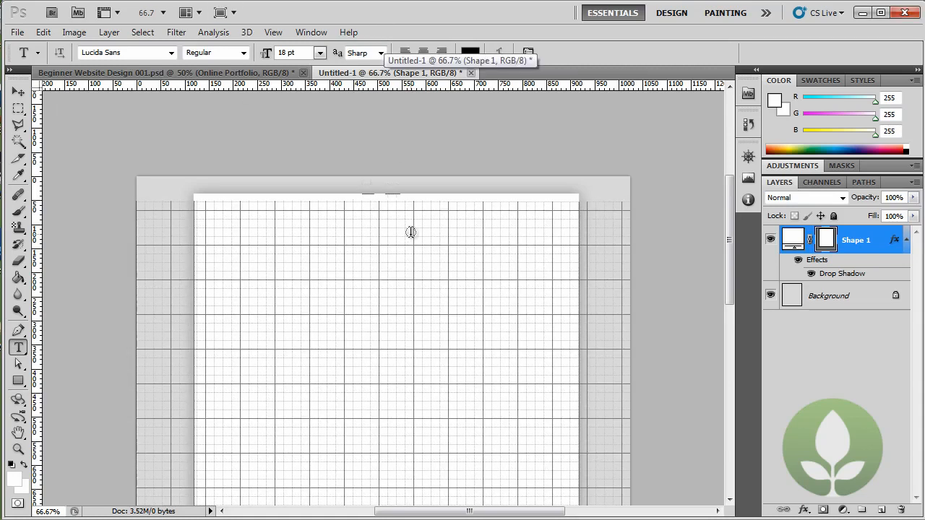
drag(733, 226, 730, 244)
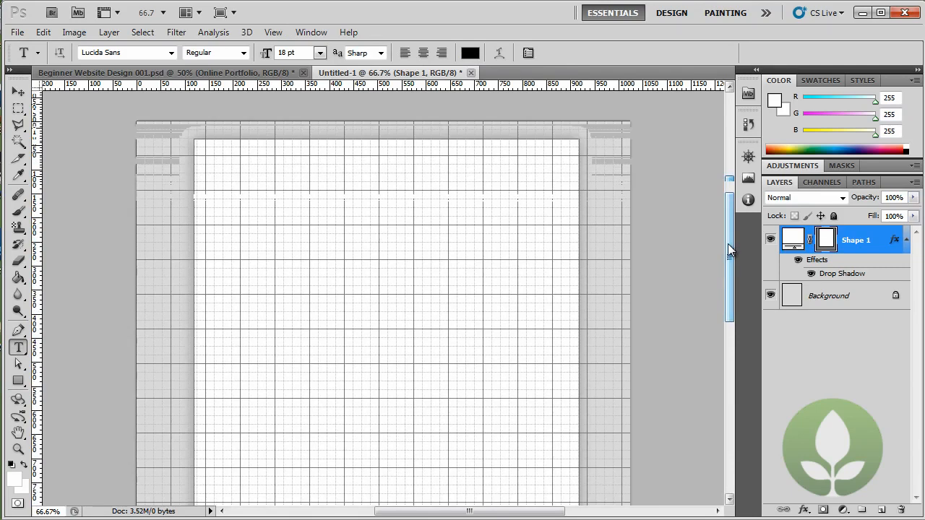
key(ctrl+plus)
drag(725, 260, 734, 224)
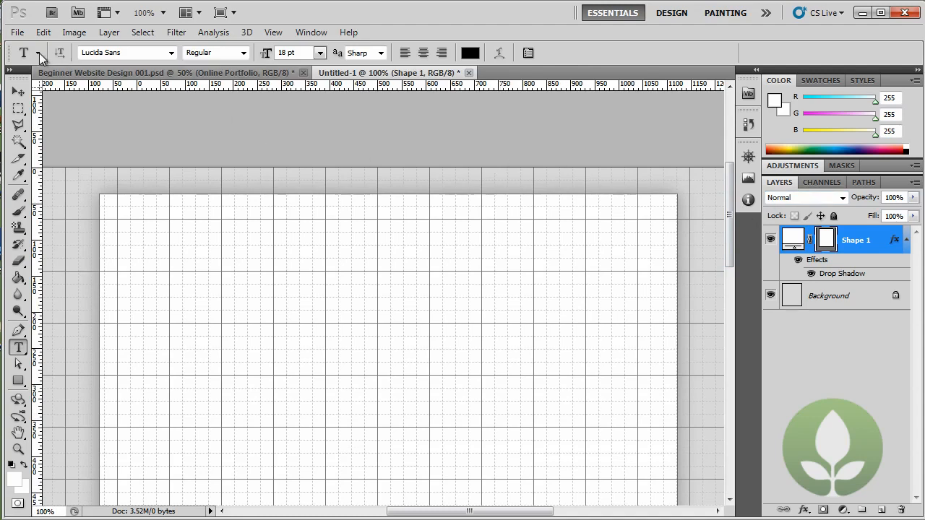
- Place music-box.png from the Website Images folder into the document
click(17, 33)
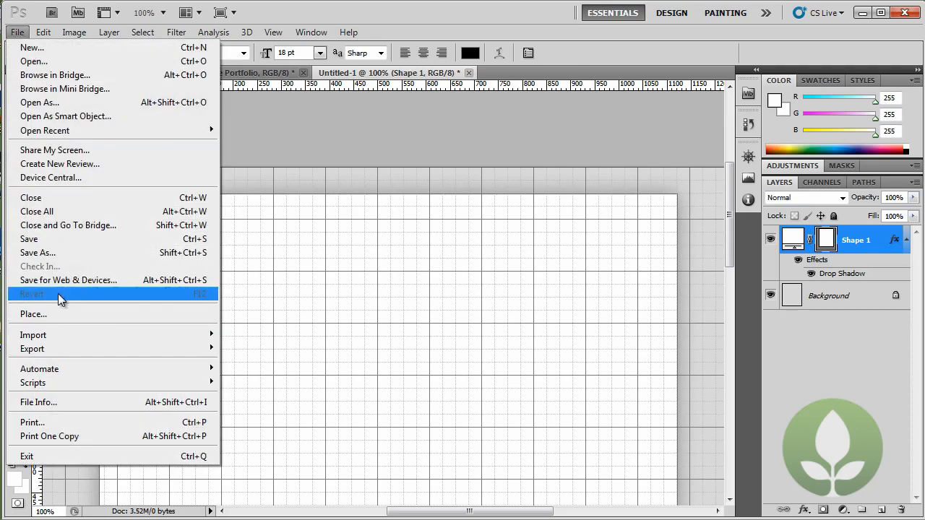
click(64, 316)
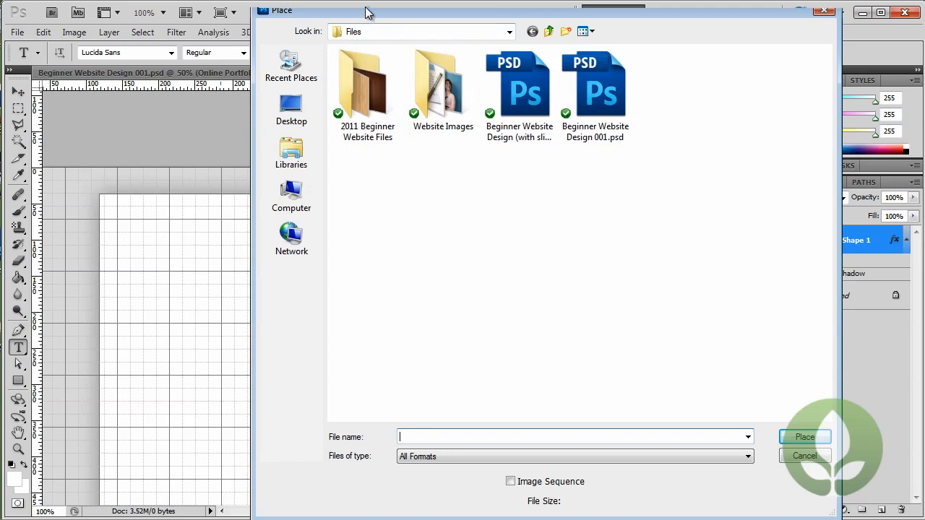
drag(365, 11, 309, 10)
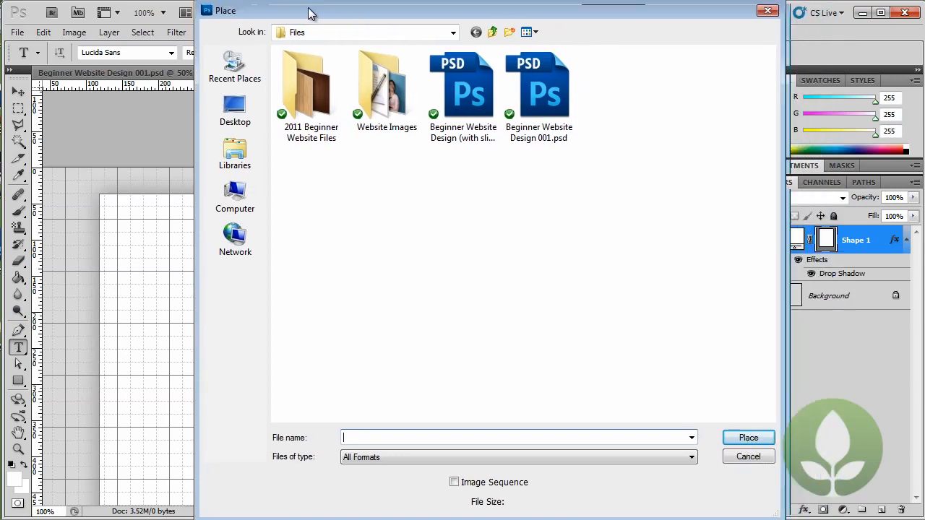
double_click(383, 95)
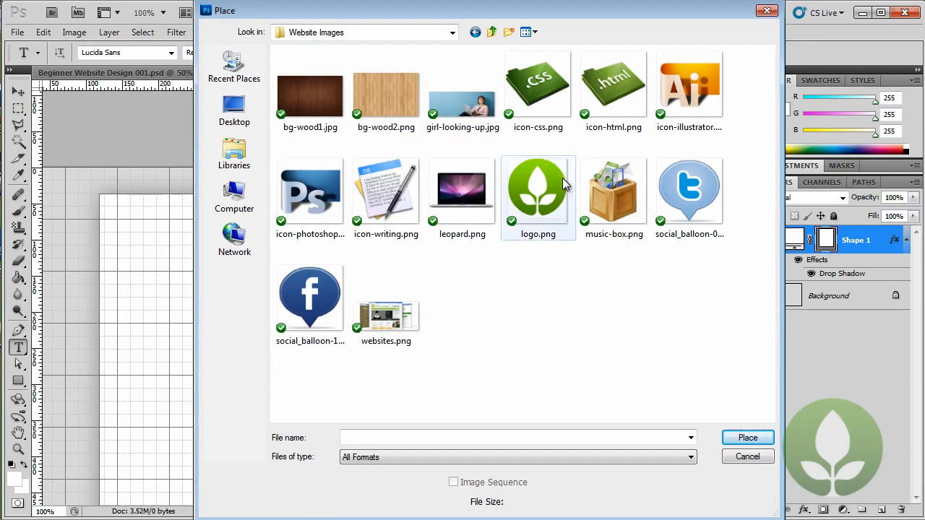
click(605, 187)
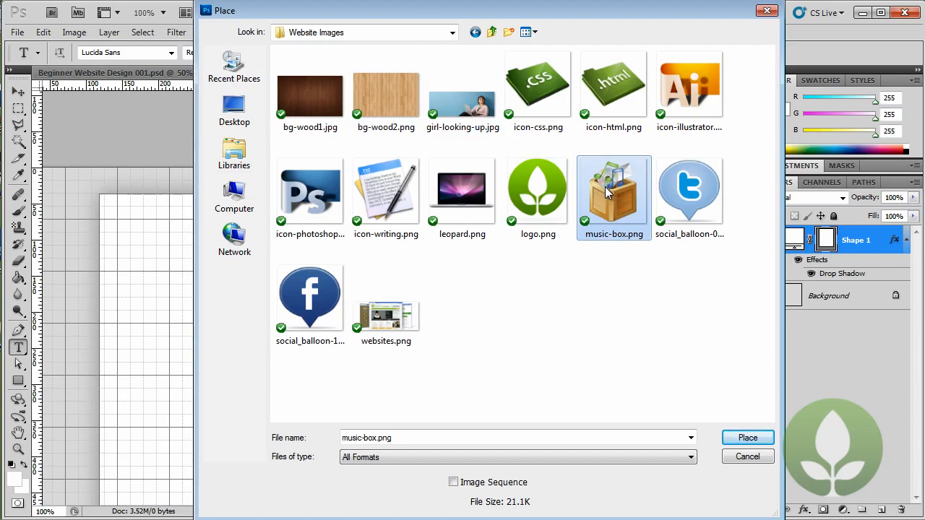
click(737, 439)
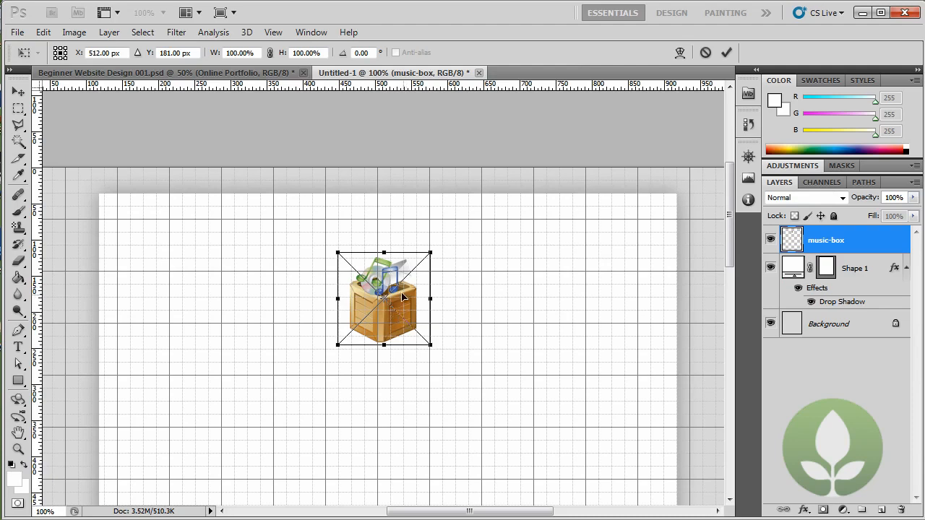
- Move the music-box image up, hide the grid, and add a vertical guide through it
drag(402, 314, 396, 288)
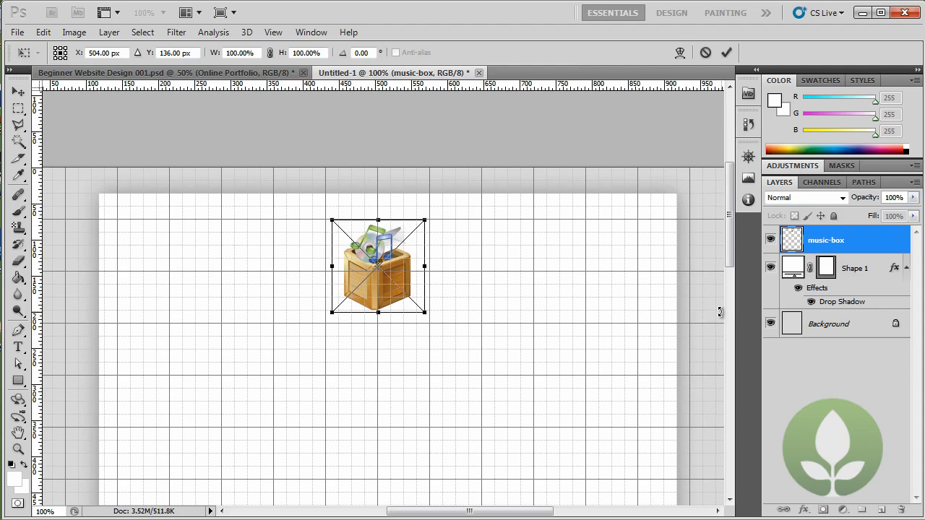
key(t)
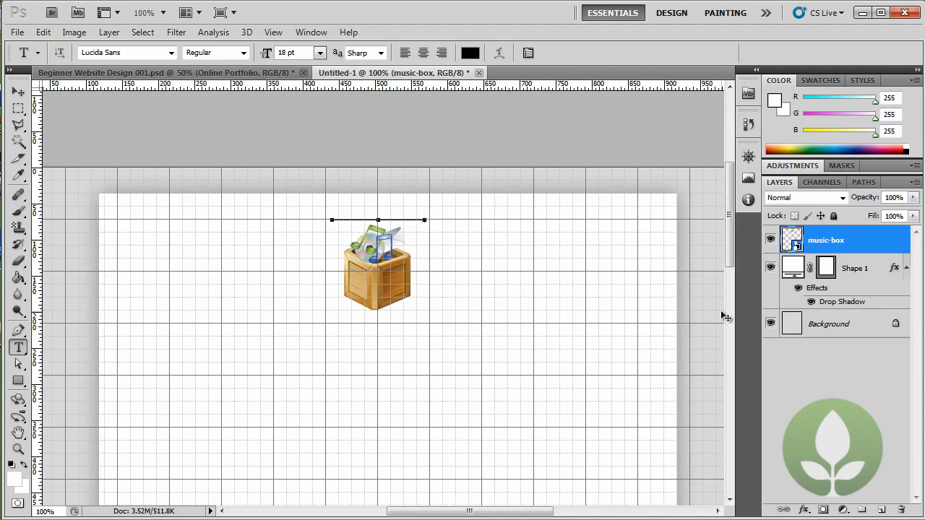
key(ctrl+apostrophe)
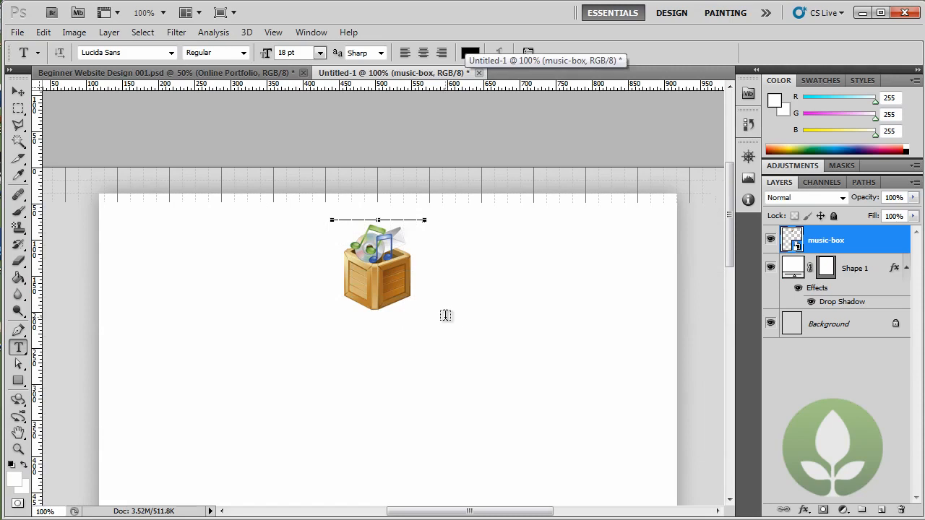
click(855, 271)
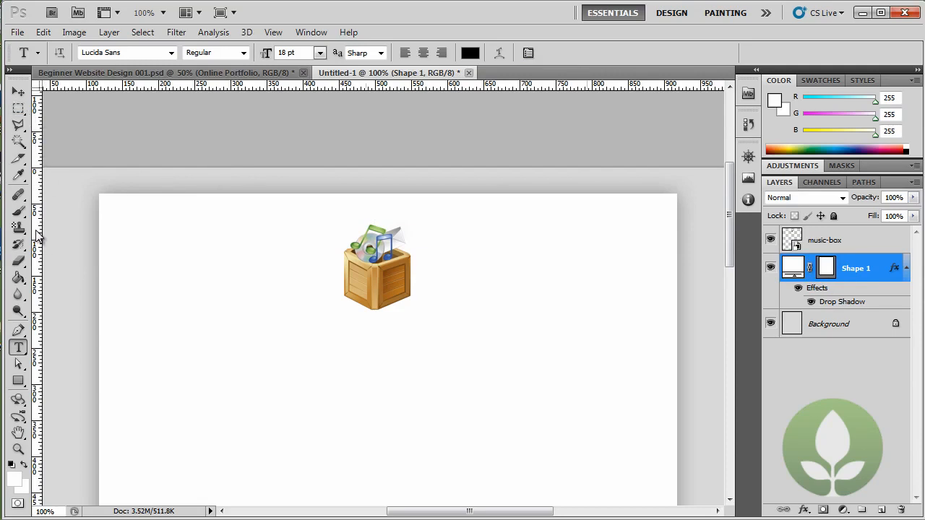
drag(36, 235, 388, 243)
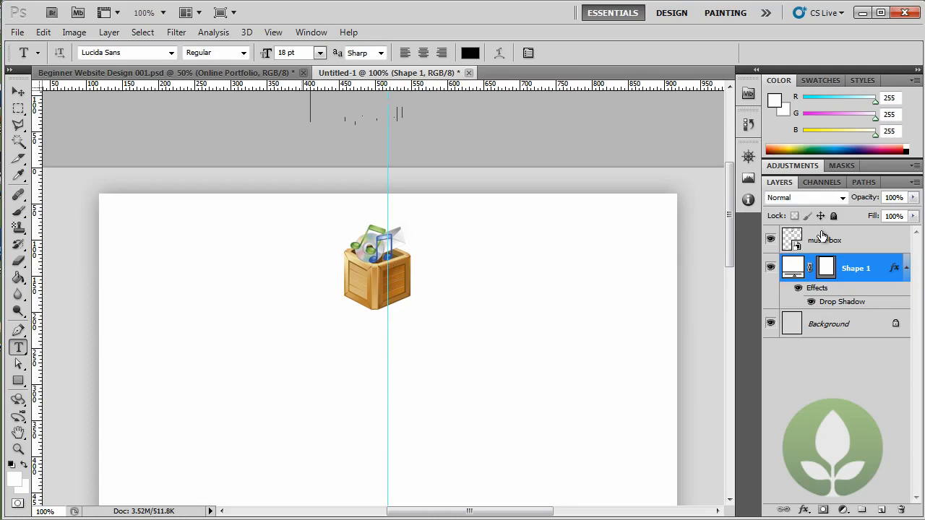
- Centre the music-box layer on the vertical guide, show the grid, and nudge it slightly
click(825, 242)
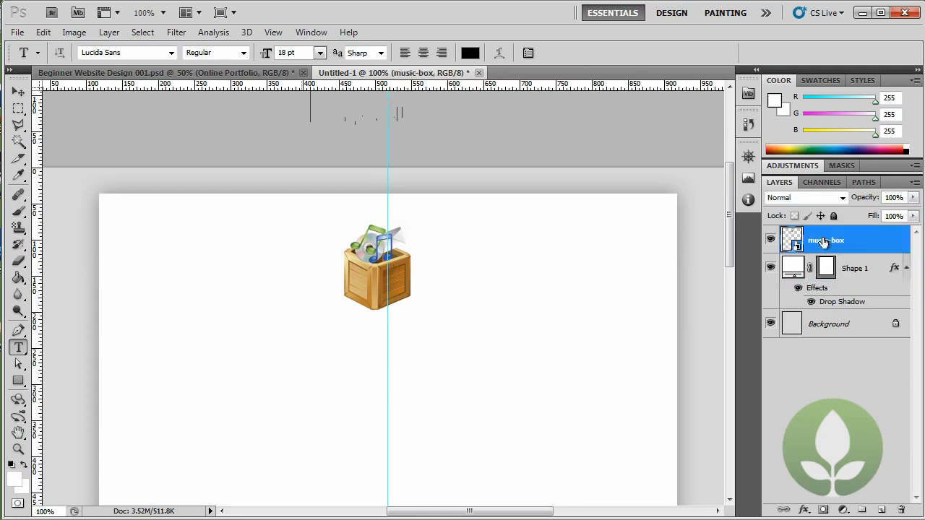
click(18, 92)
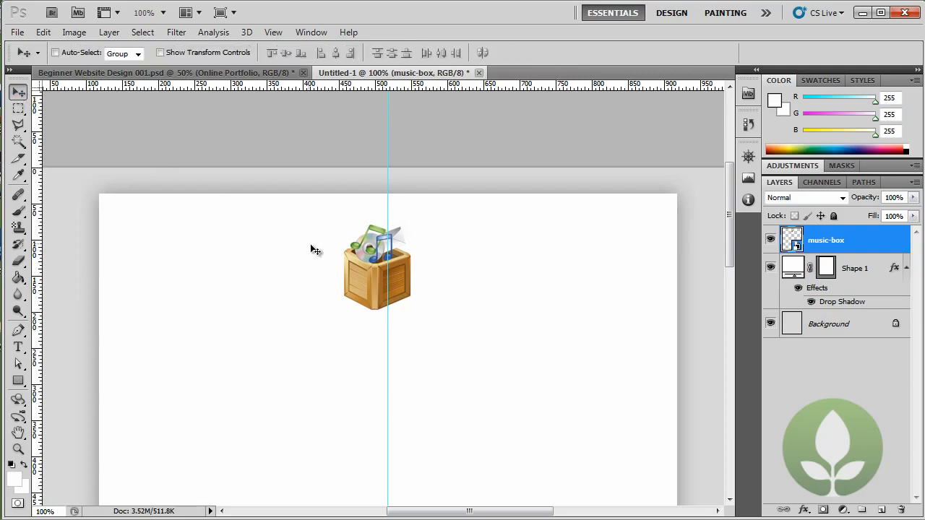
drag(368, 285, 371, 285)
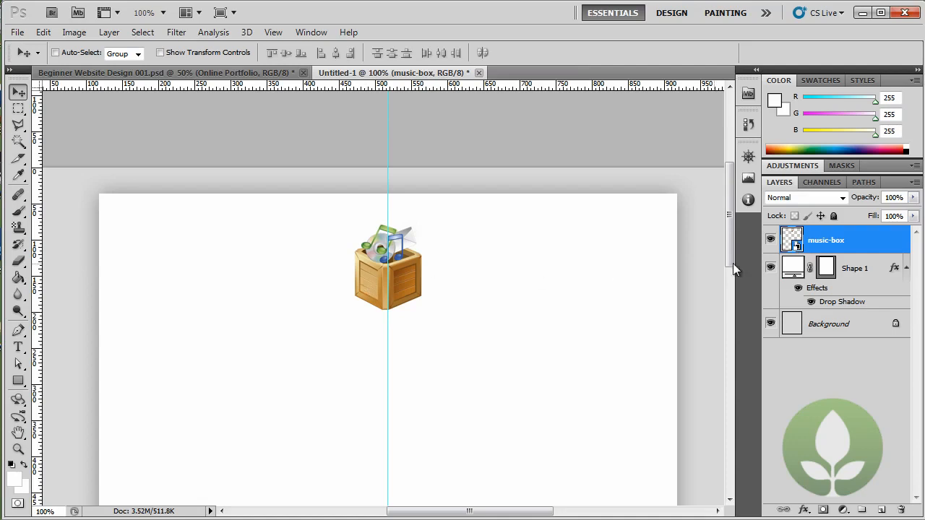
drag(729, 222, 733, 231)
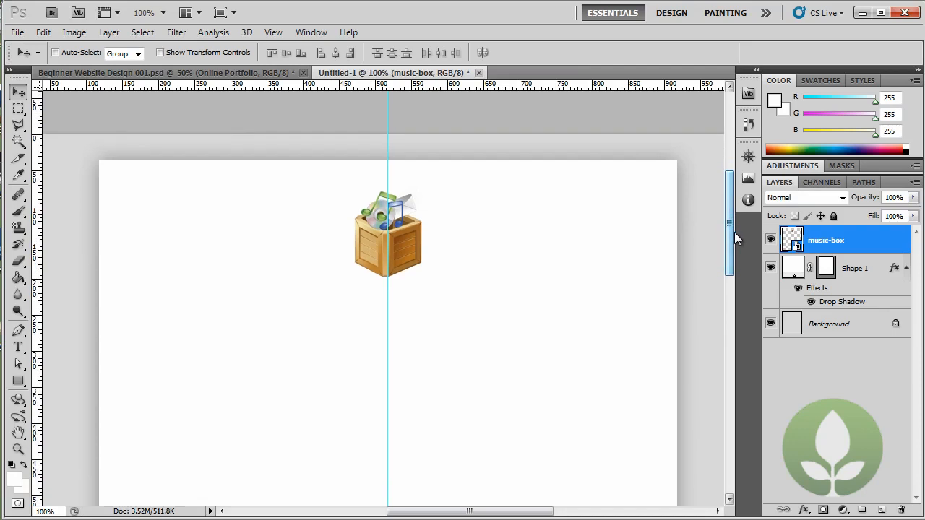
key(ctrl+apostrophe)
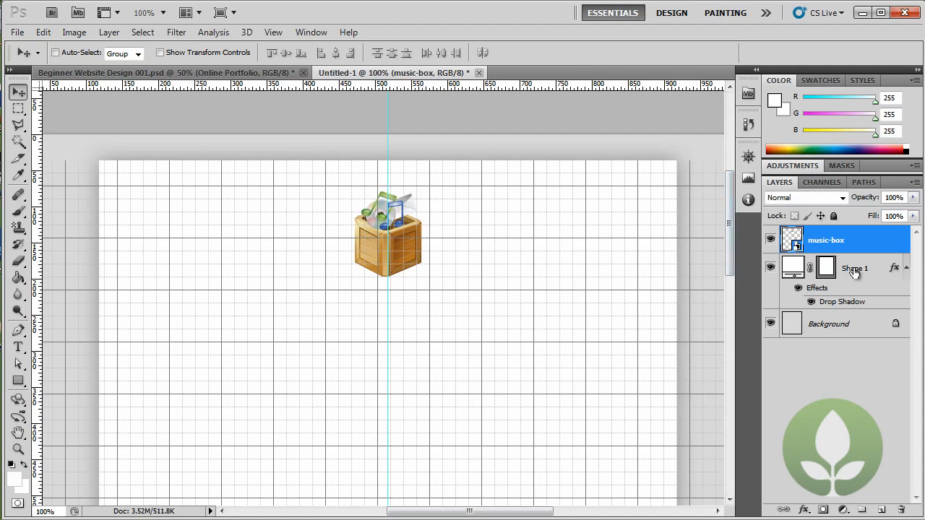
drag(399, 224, 402, 218)
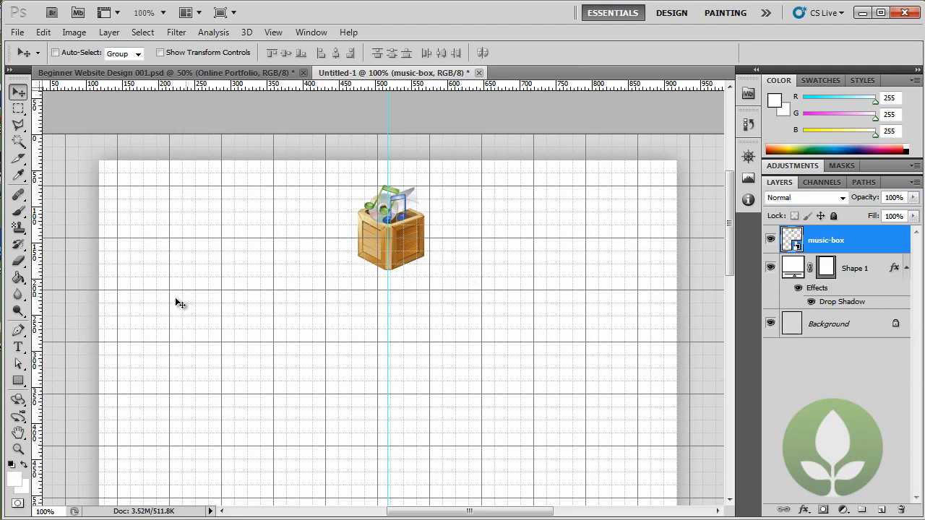
click(19, 348)
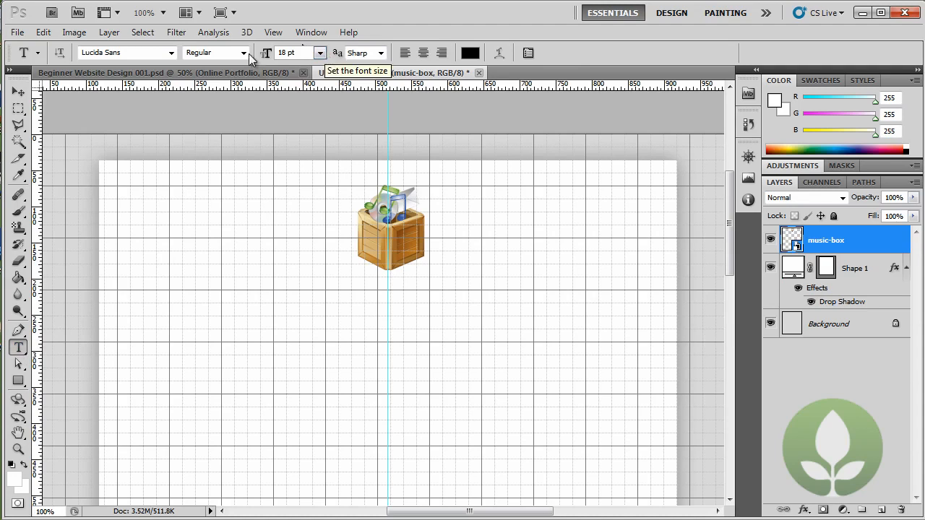
- Type the caption ONLINE PORTFOLIO in Lucida Sans below the music-box icon
click(171, 54)
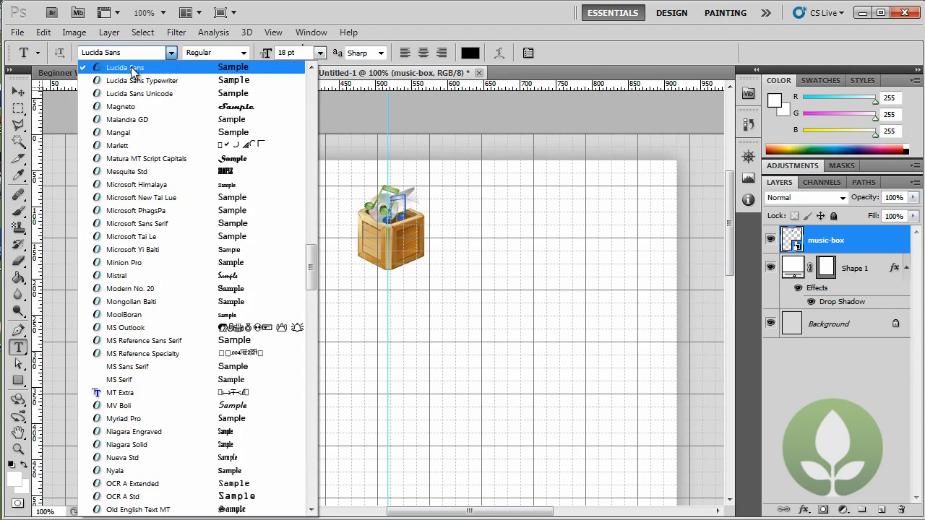
click(131, 66)
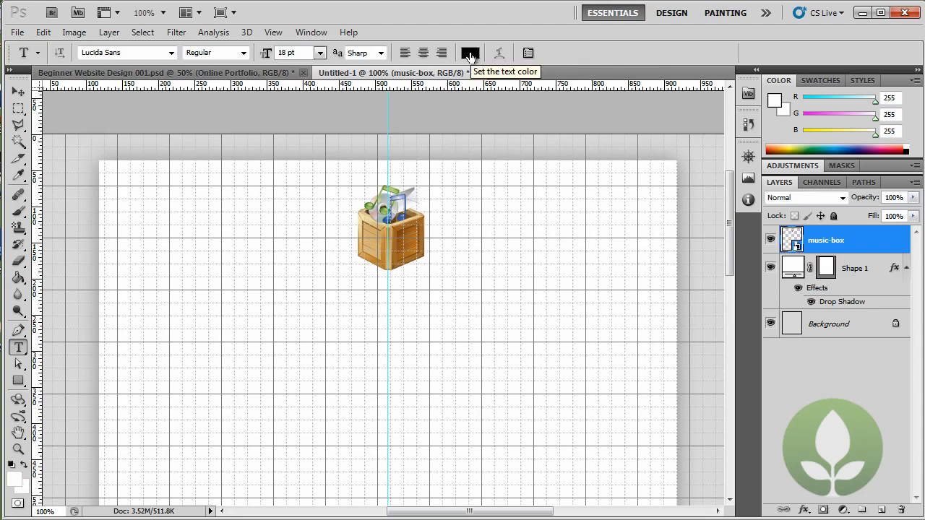
click(389, 314)
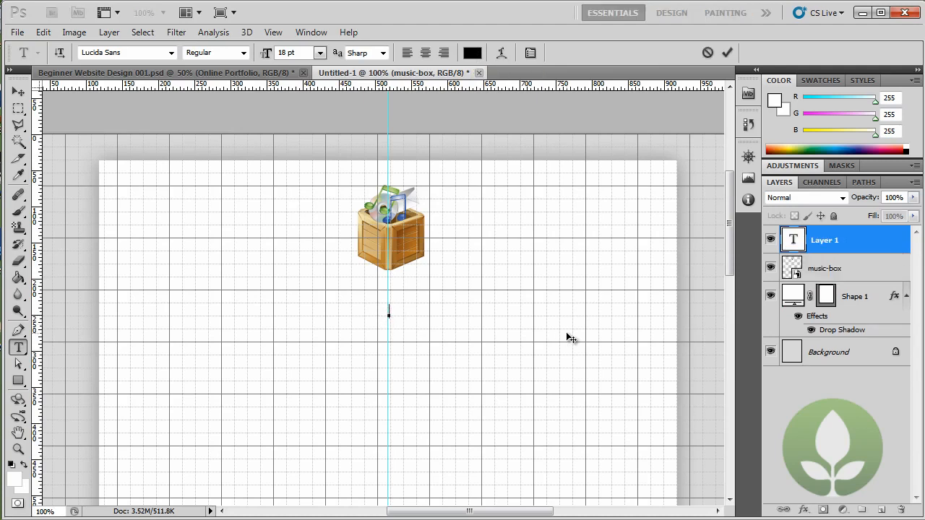
text(ON)
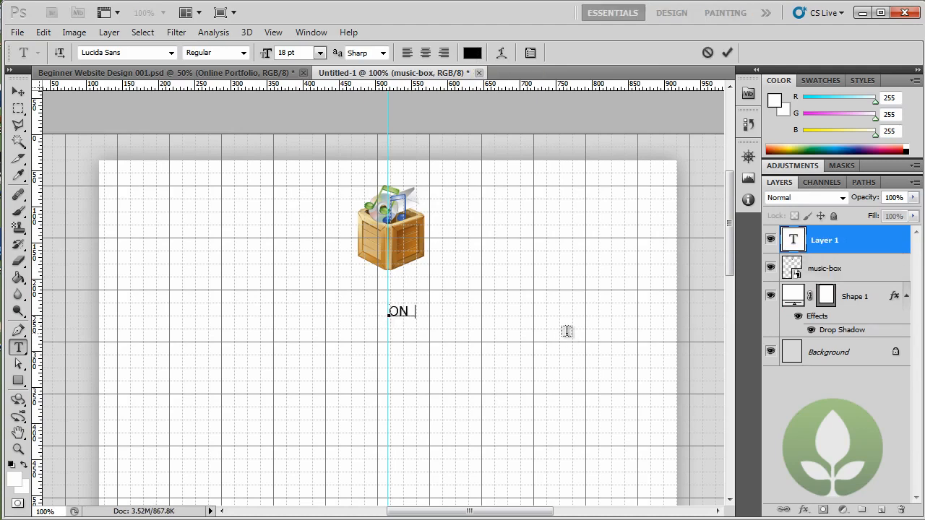
text(LIN E PORTFOLIO)
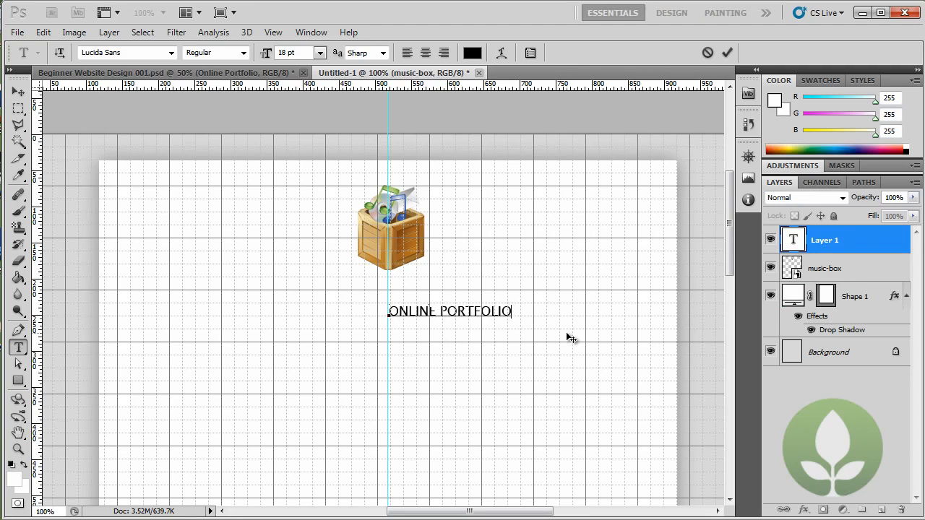
key(ctrl+Return)
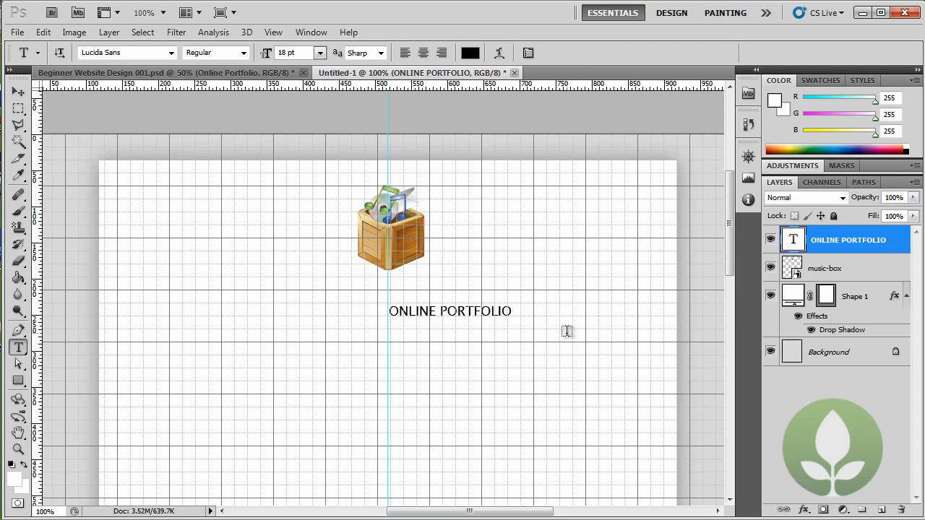
- Move the ONLINE PORTFOLIO caption left to centre it under the icon
key(v)
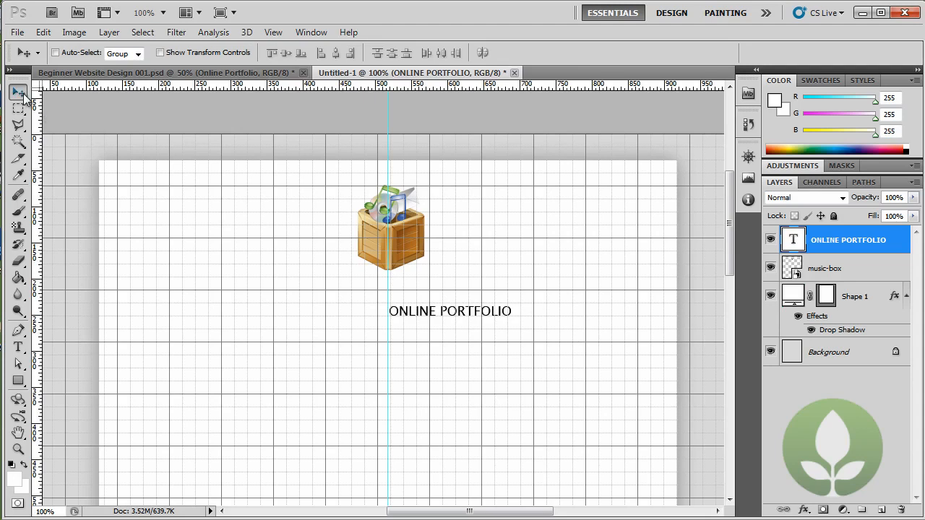
drag(461, 315, 397, 307)
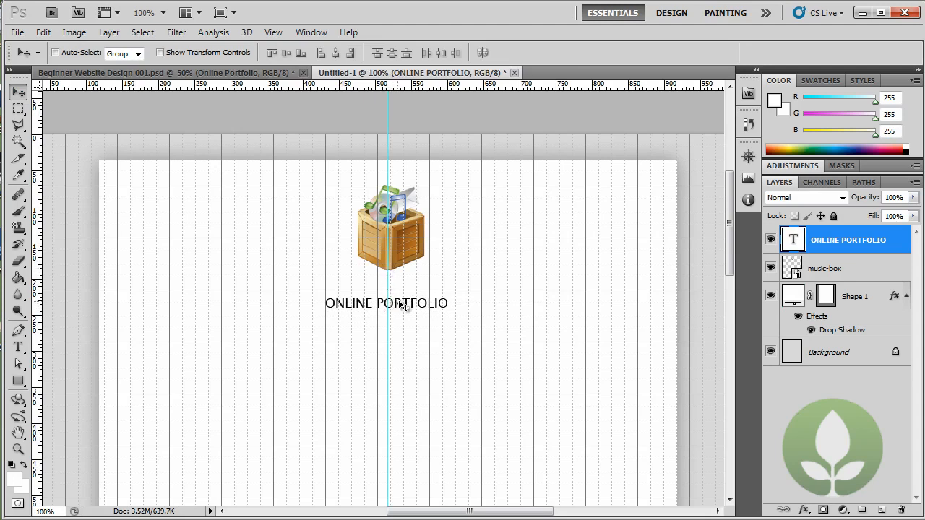
drag(403, 305, 405, 305)
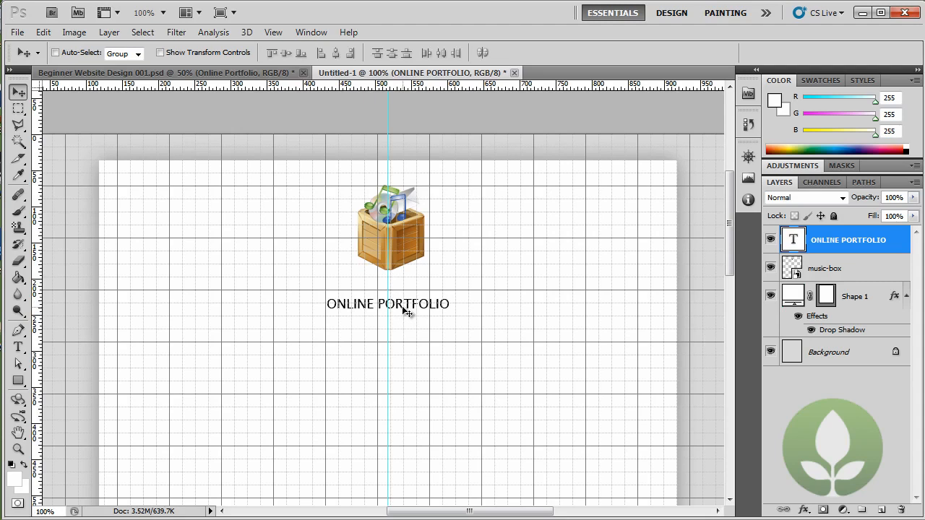
scroll(407, 312, down, 2)
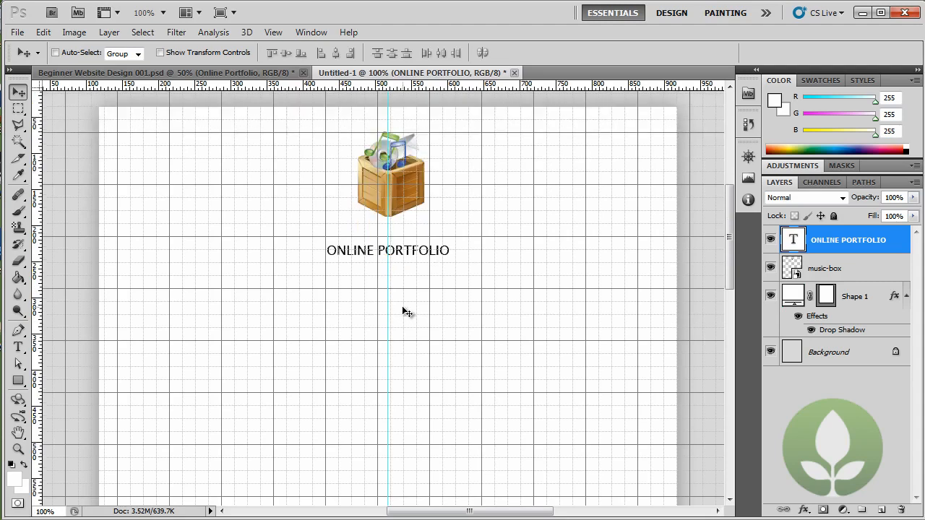
- Type the name heading below the caption, fix its capital letter, and size it 72 pt
click(19, 349)
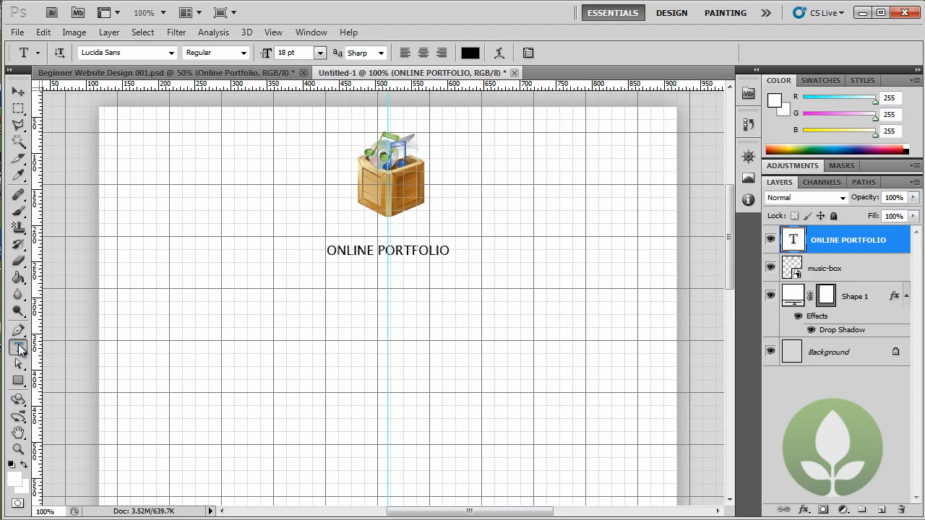
click(320, 309)
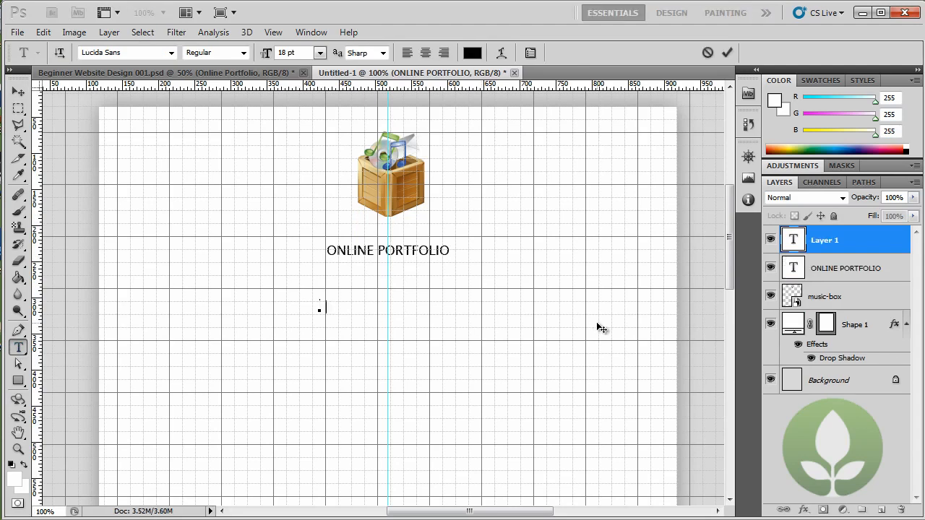
text(Heaton)
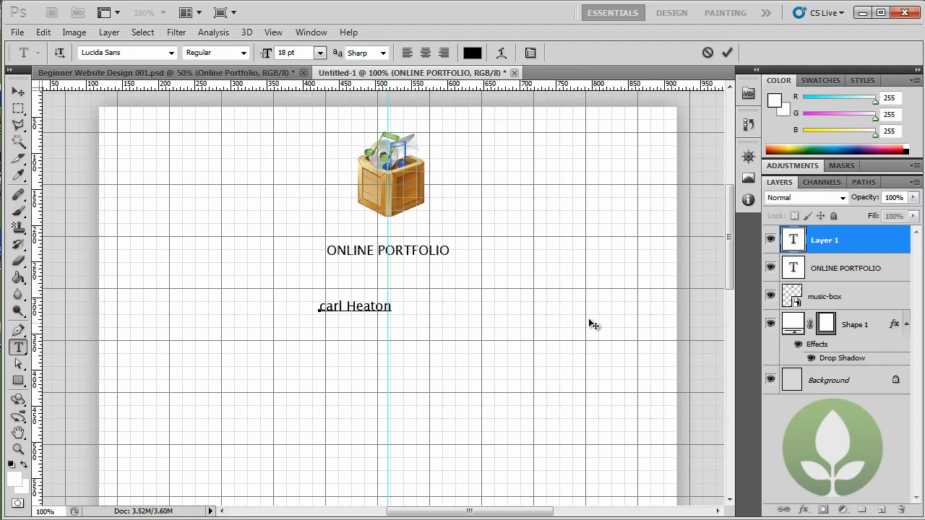
drag(327, 306, 319, 306)
text(C)
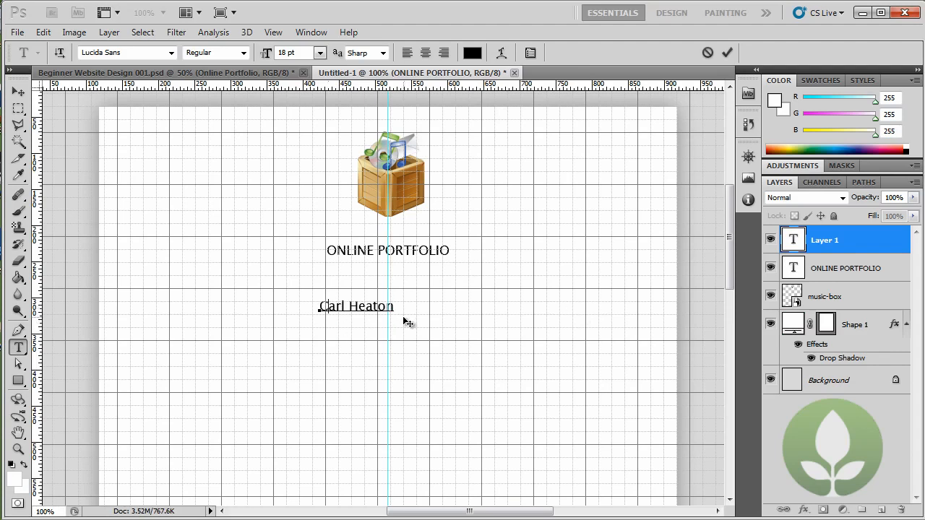
drag(358, 306, 301, 304)
double_click(385, 307)
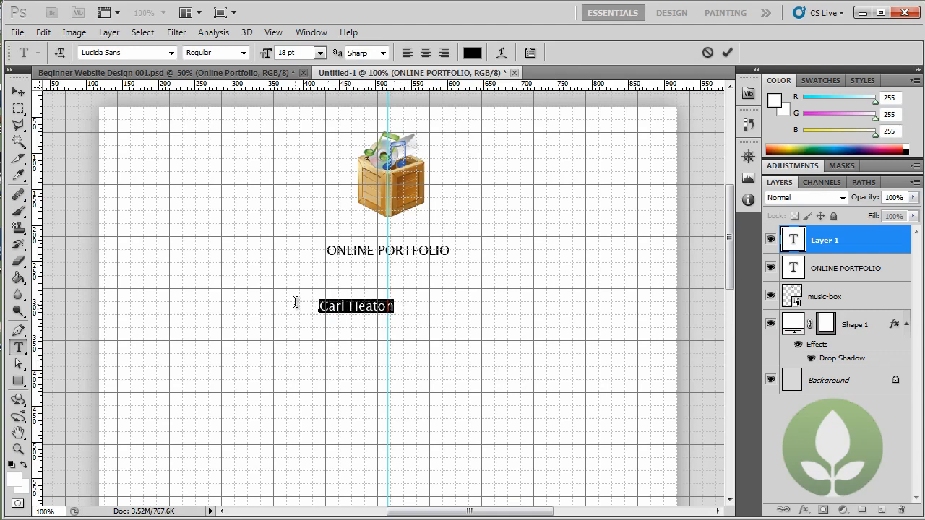
click(322, 53)
click(309, 297)
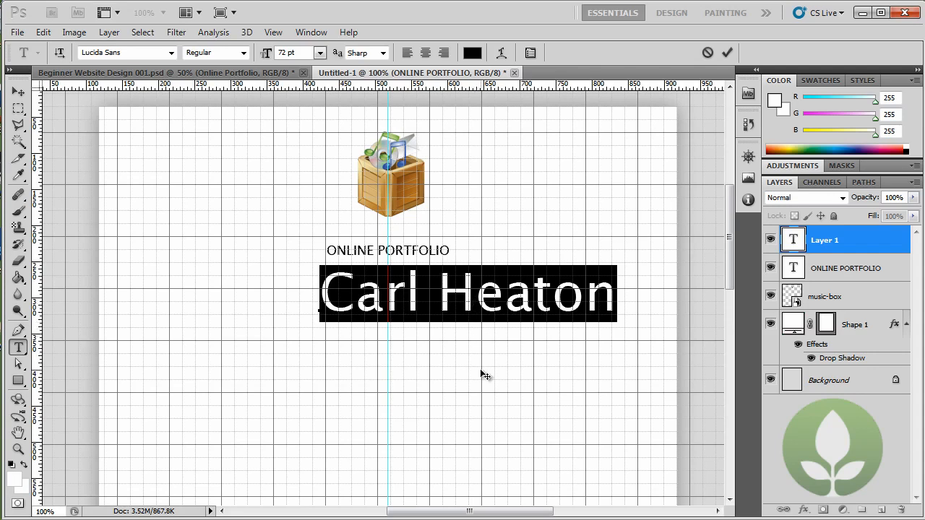
- Commit the name heading, hide grid and guides, and centre it with the Move tool
drag(482, 374, 409, 377)
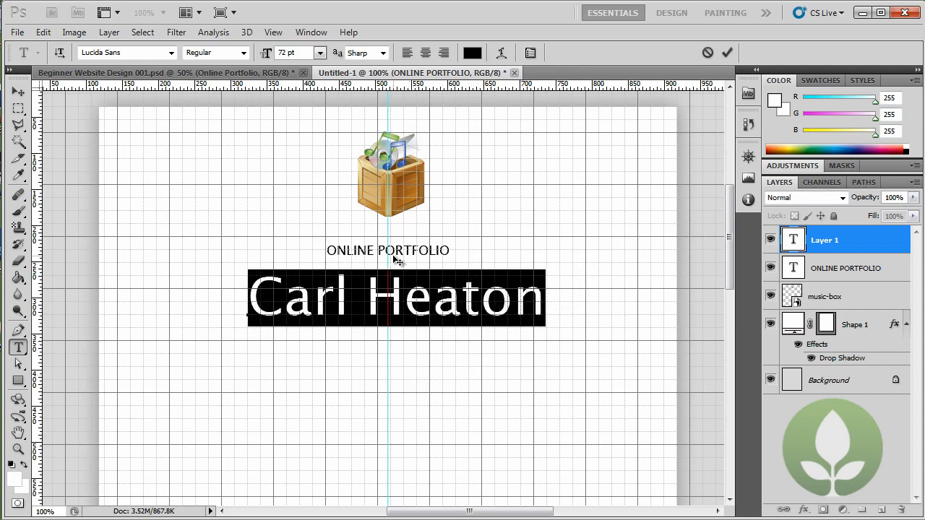
drag(413, 361, 416, 387)
key(ctrl+Return)
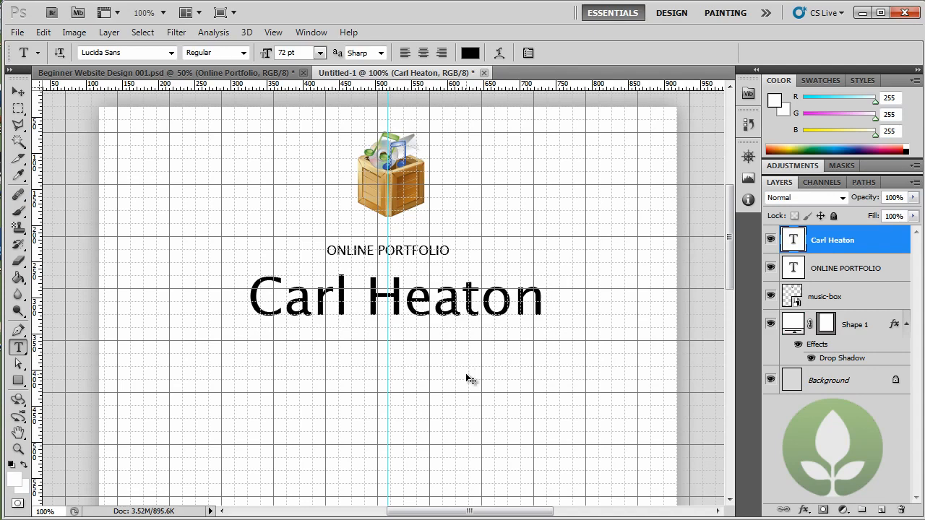
key(ctrl+h)
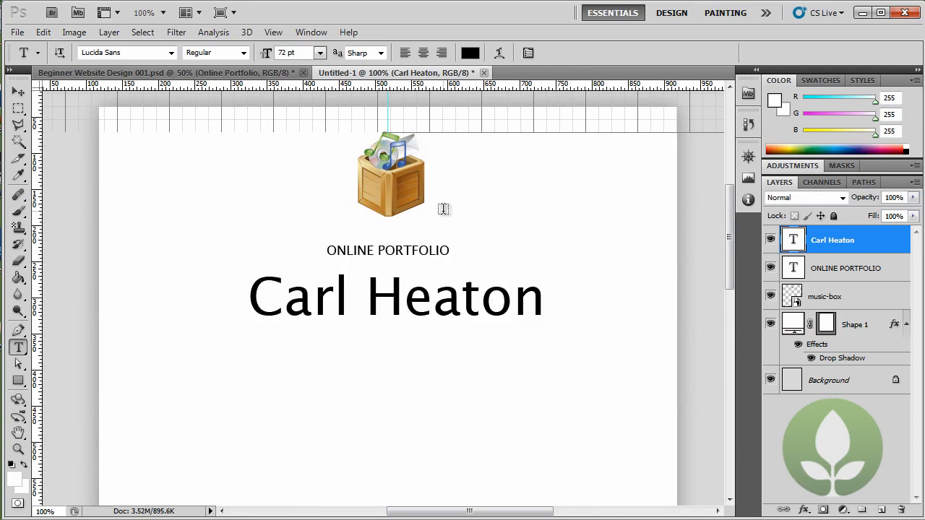
key(ctrl+h)
key(ctrl+h)
click(22, 92)
drag(368, 282, 364, 288)
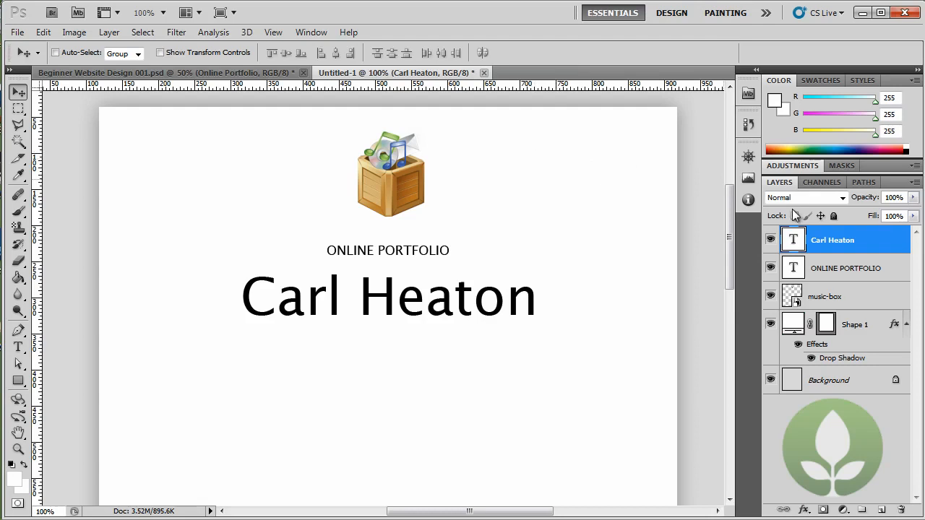
- Rename the Shape 1 layer to Background
double_click(853, 326)
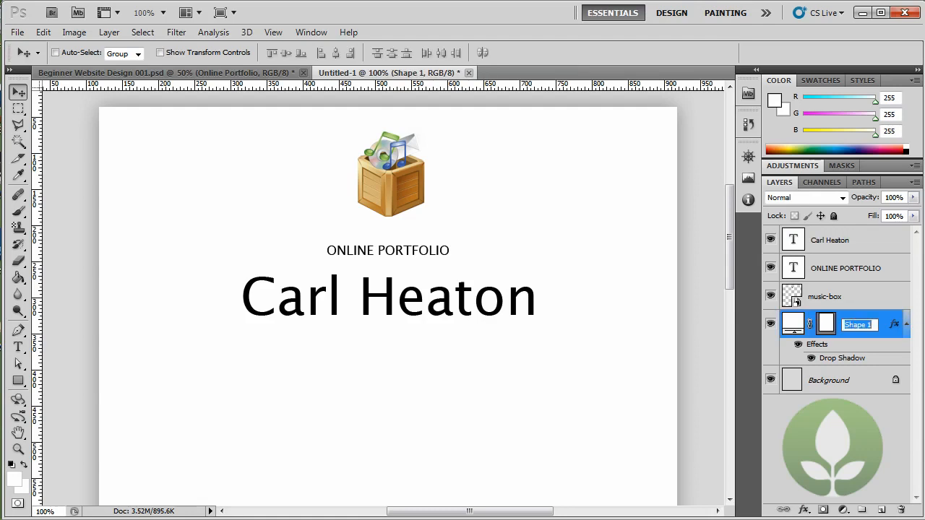
text(Background)
key(Return)
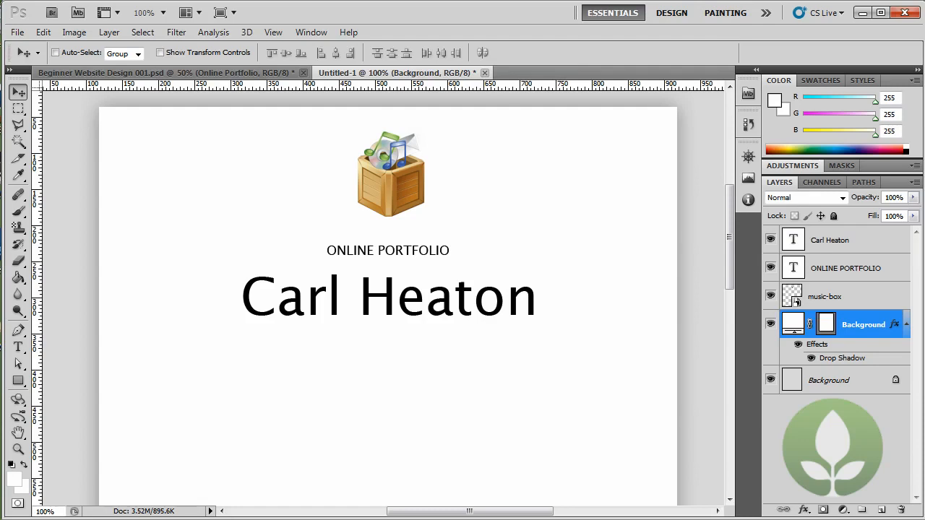
- Group the four header layers into a group named Header and show the grid again
shift+click(836, 243)
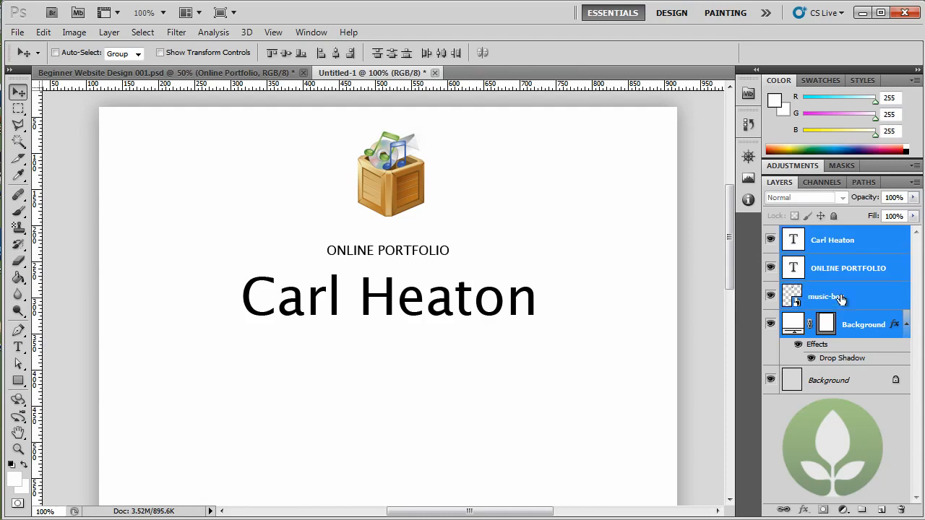
click(847, 327)
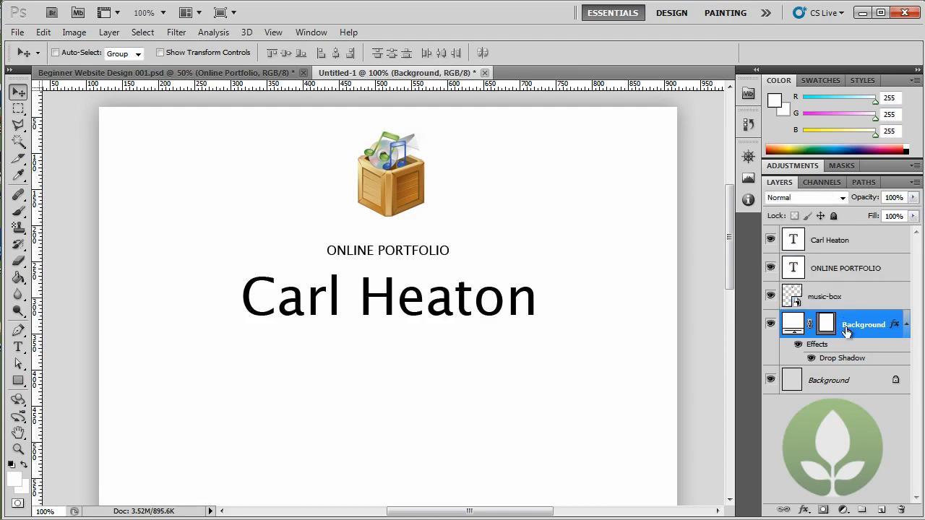
shift+click(842, 247)
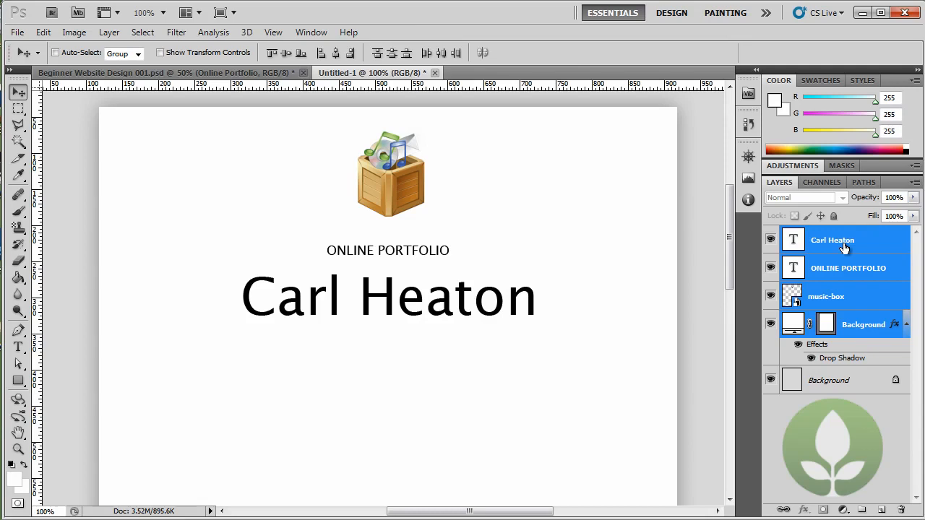
key(ctrl+g)
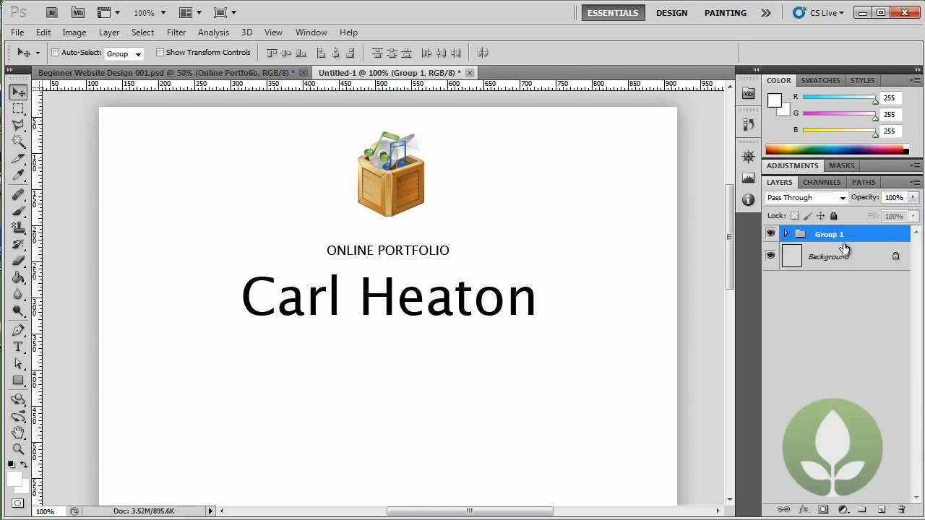
double_click(833, 237)
text(Header)
key(Return)
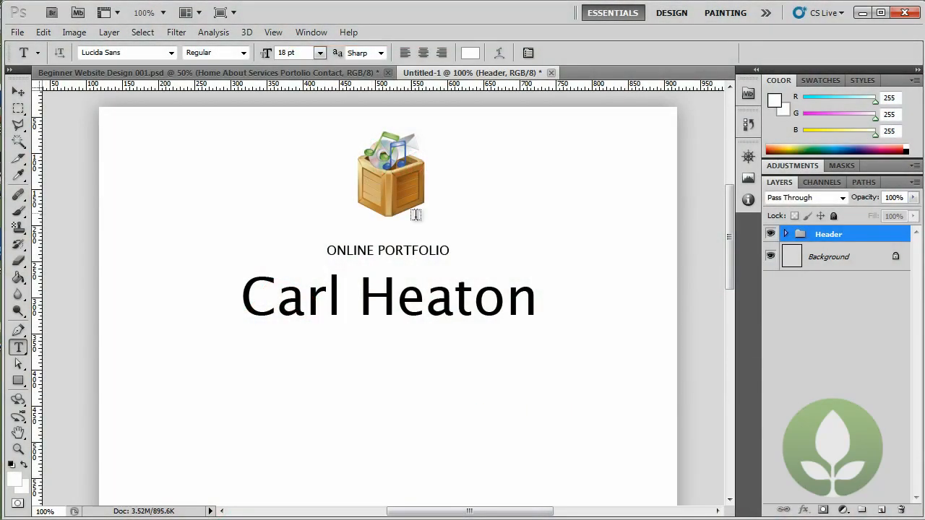
drag(730, 248, 730, 266)
key(ctrl+apostrophe)
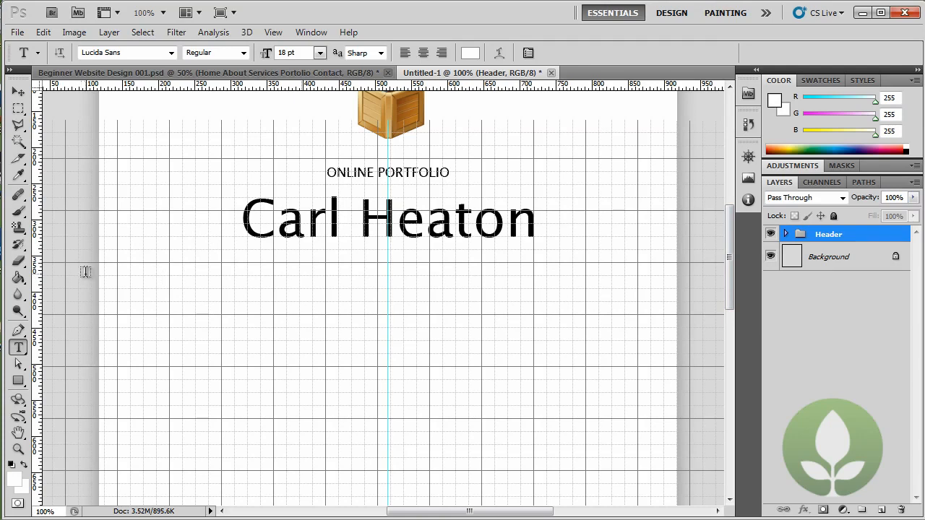
- Choose the Line Tool with a 1 px weight and no layer style
click(20, 381)
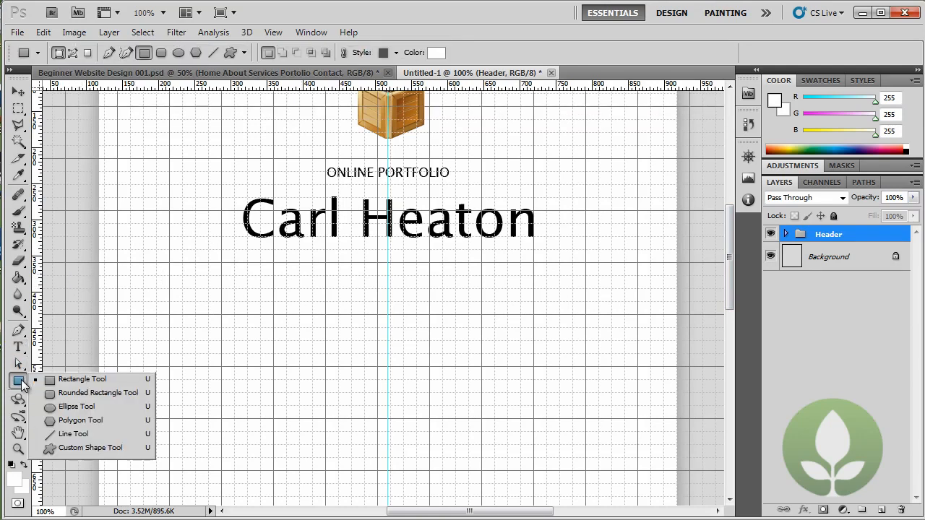
click(75, 434)
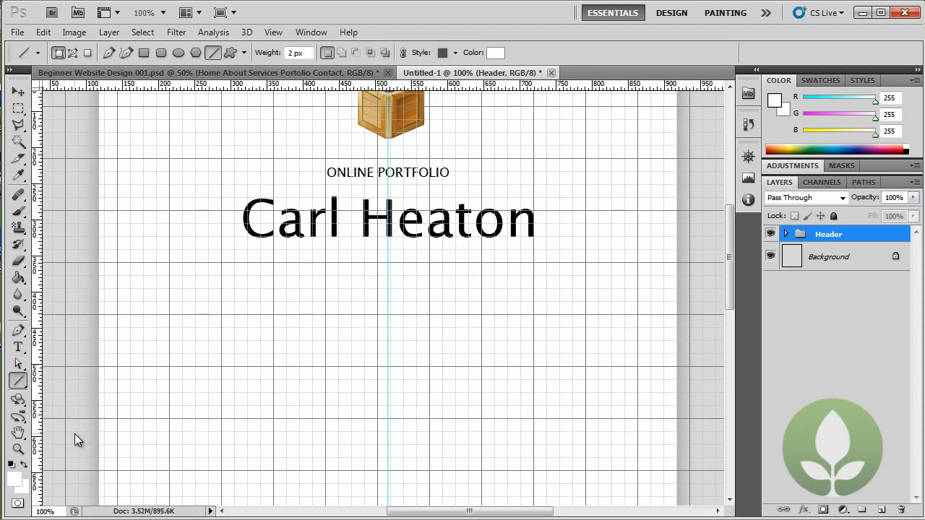
click(291, 53)
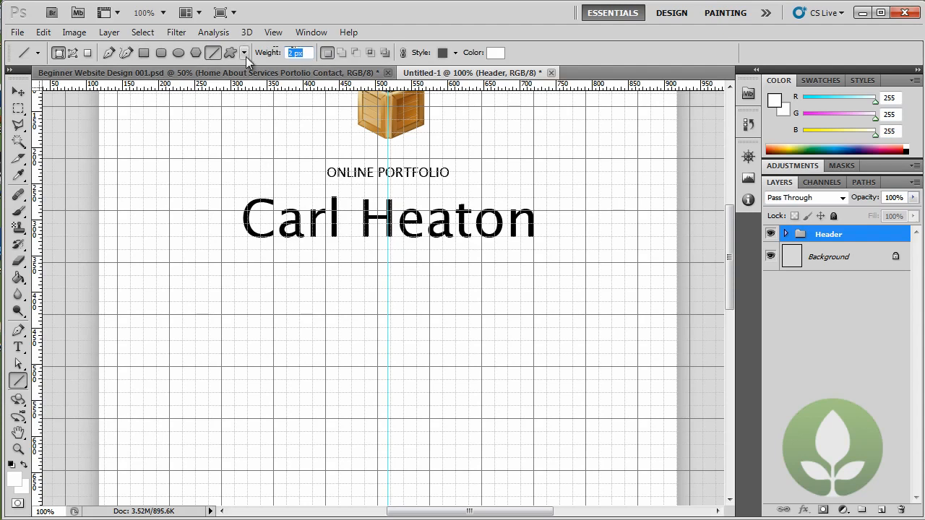
text(1)
key(Return)
click(456, 53)
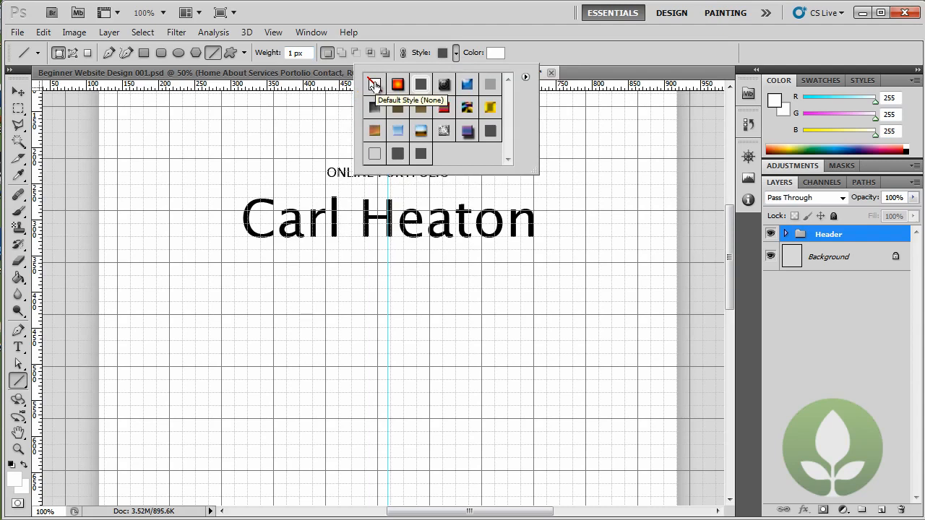
click(373, 85)
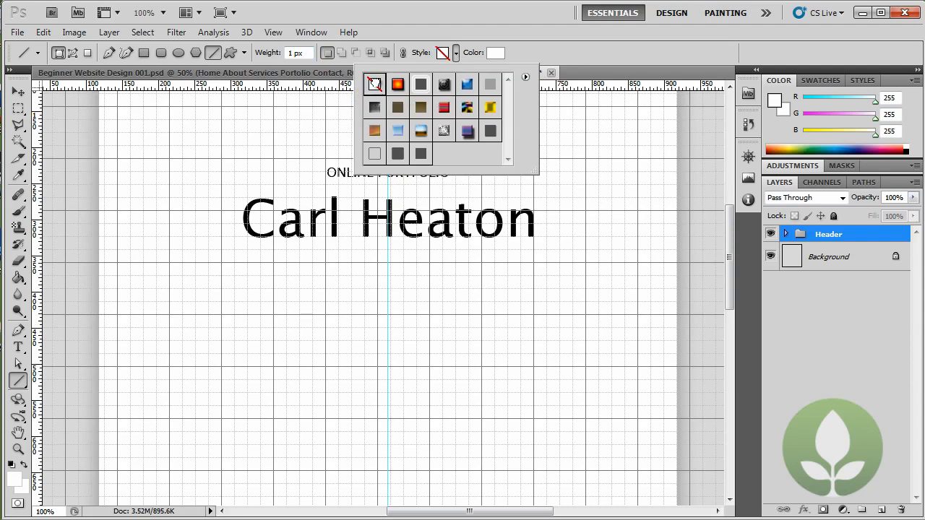
click(445, 34)
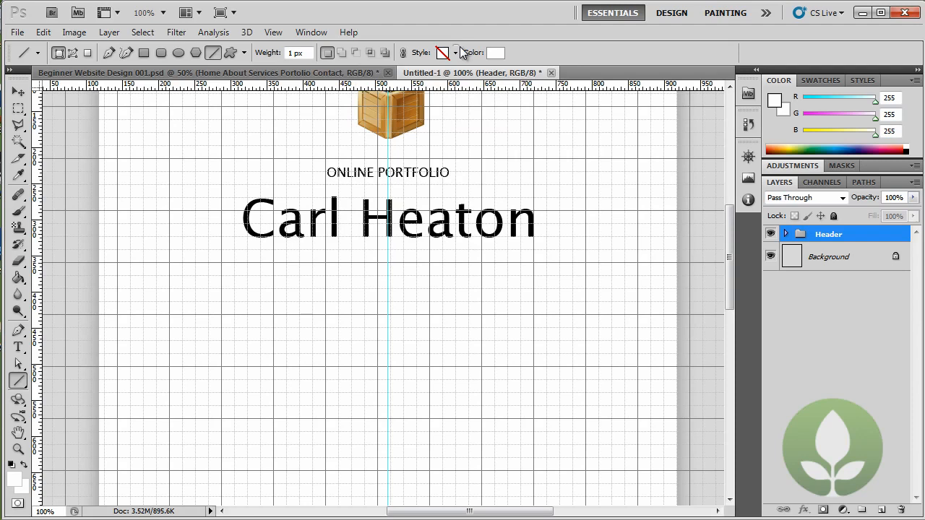
- Set the line colour to black 000000 and reselect the Line Tool
click(496, 54)
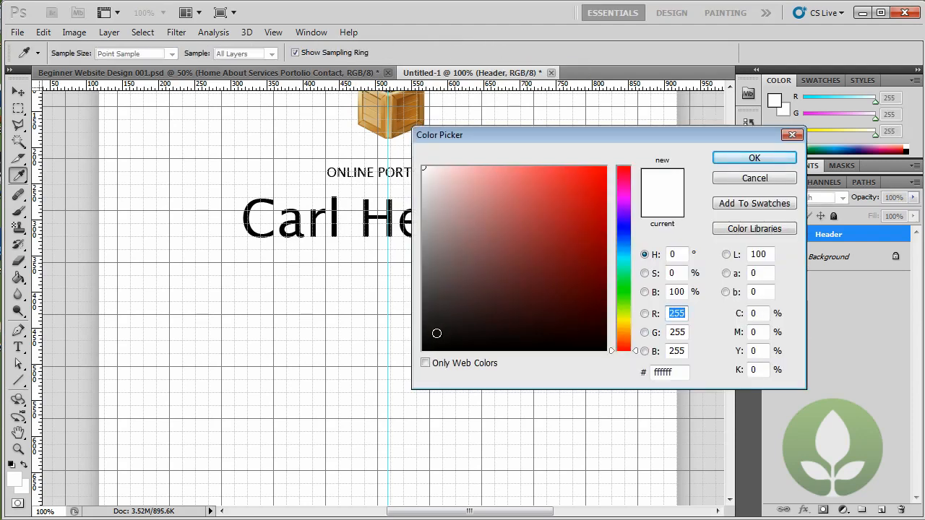
drag(438, 336, 406, 366)
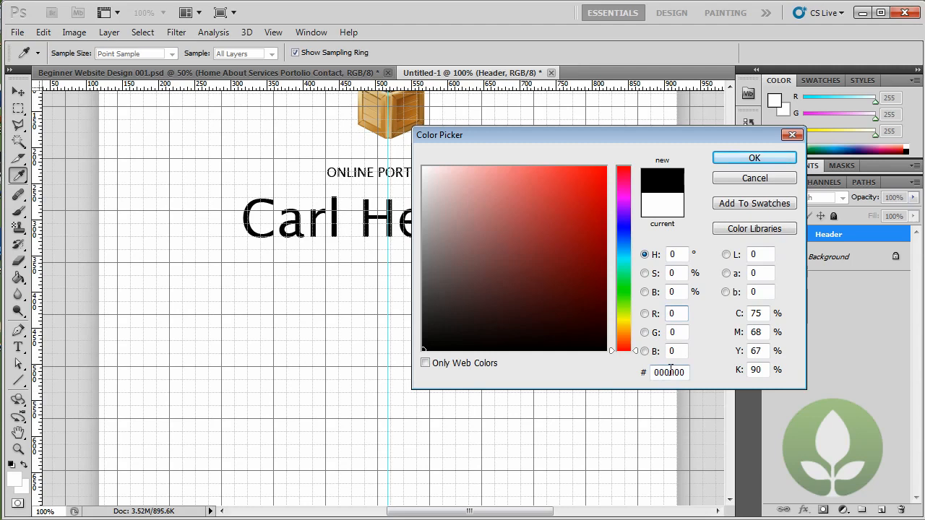
click(734, 152)
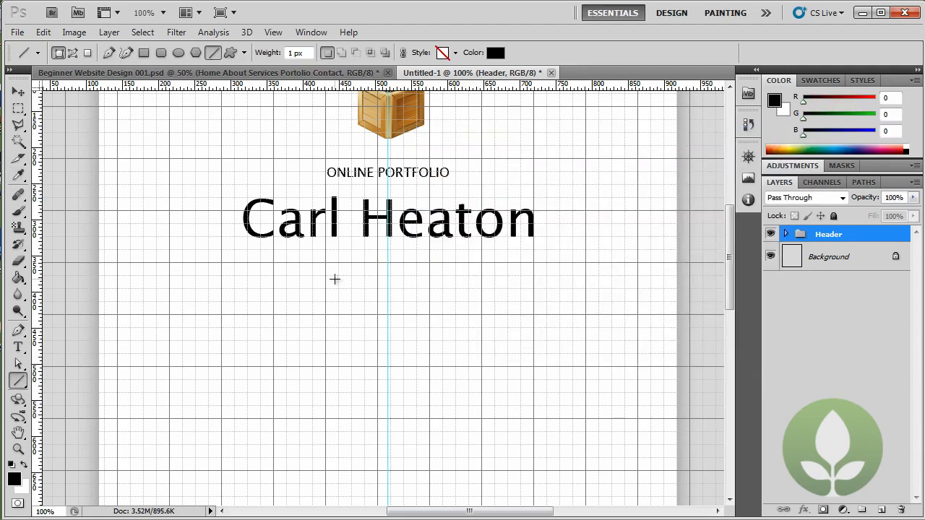
key(z)
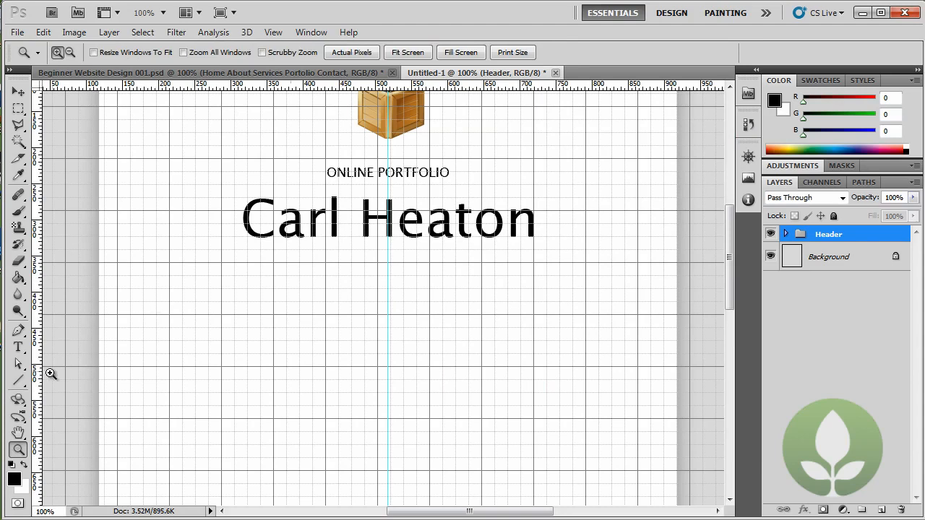
click(18, 381)
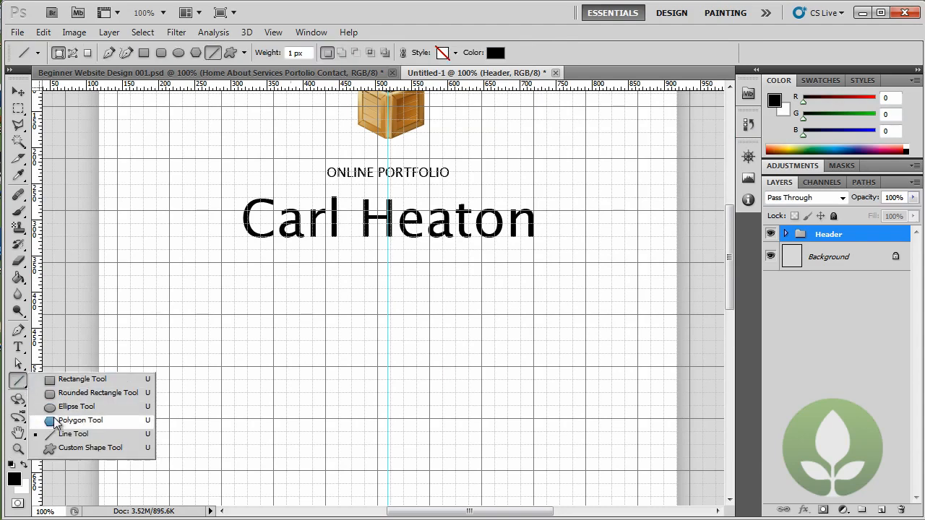
click(65, 434)
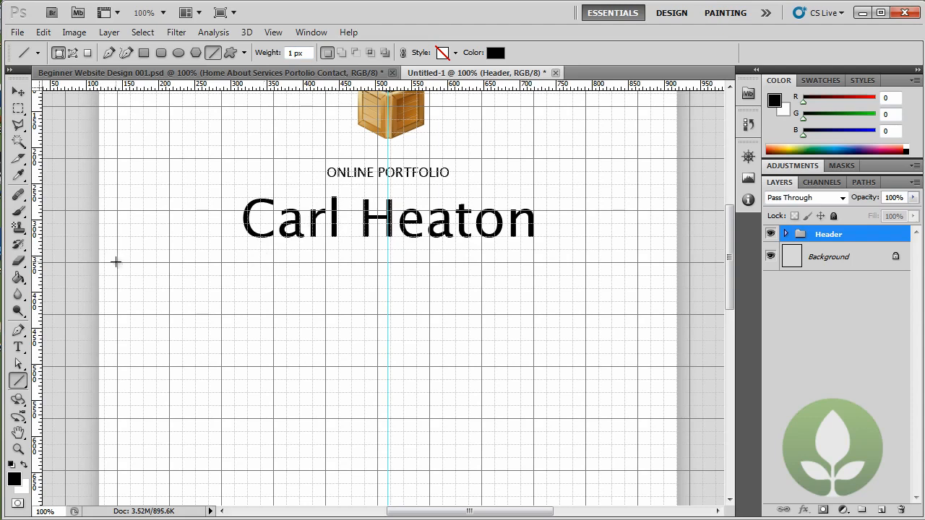
- Draw two horizontal black lines across the page under the name heading, then hide extras
mouse_move(117, 261)
mouse_down()
mouse_move(363, 269)
mouse_move(663, 261)
mouse_up()
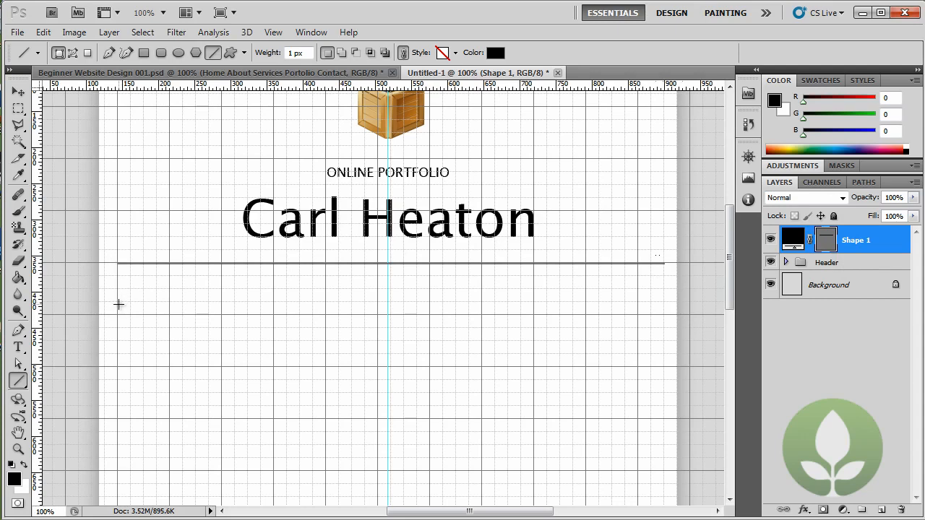
drag(118, 302, 666, 302)
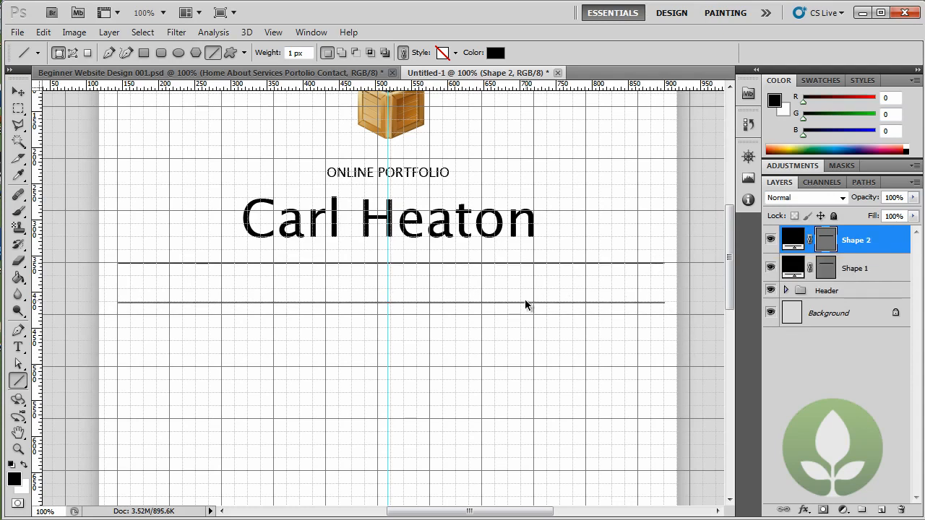
key(ctrl+h)
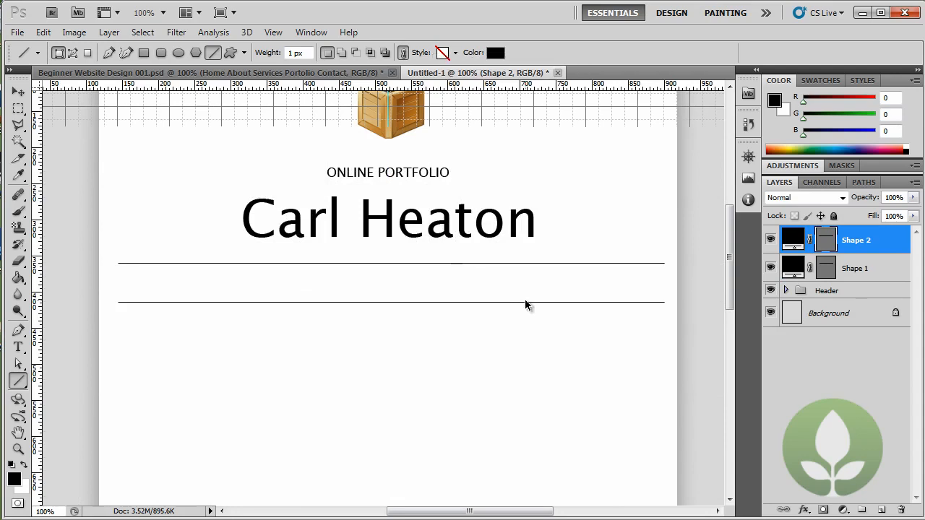
- Nudge the lower line up with the Move tool, checking spacing against the Beginner Website Design reference
key(ctrl+h)
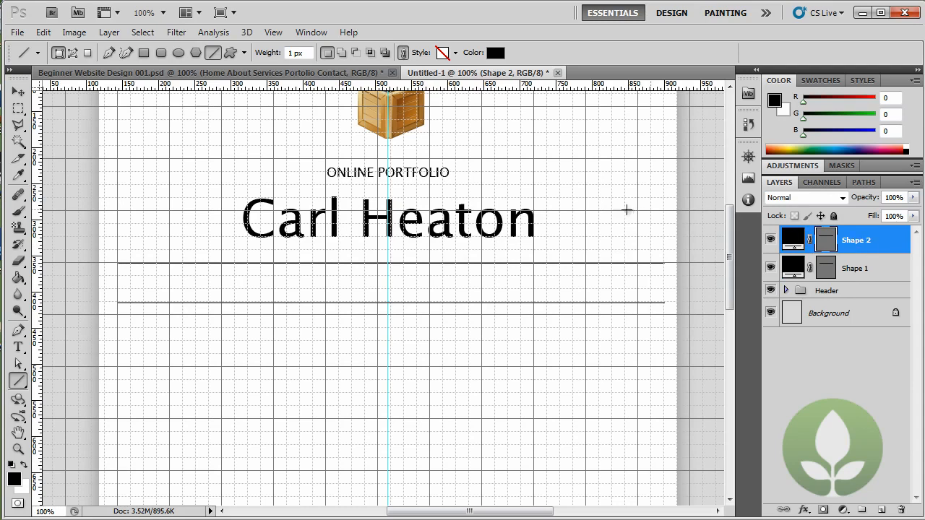
key(v)
key(Up)
key(Up)
key(Up)
key(Up)
key(Up)
key(Up)
key(Up)
key(Up)
key(Up)
key(Up)
key(Up)
key(Up)
key(Up)
key(Up)
key(Up)
key(Up)
key(Up)
key(Up)
key(Up)
key(Up)
key(Up)
key(Up)
key(Up)
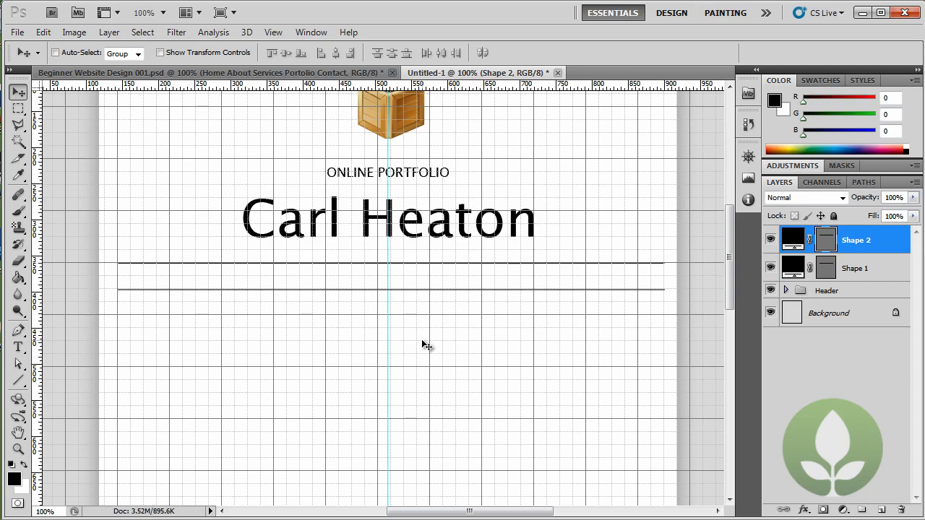
key(ctrl+h)
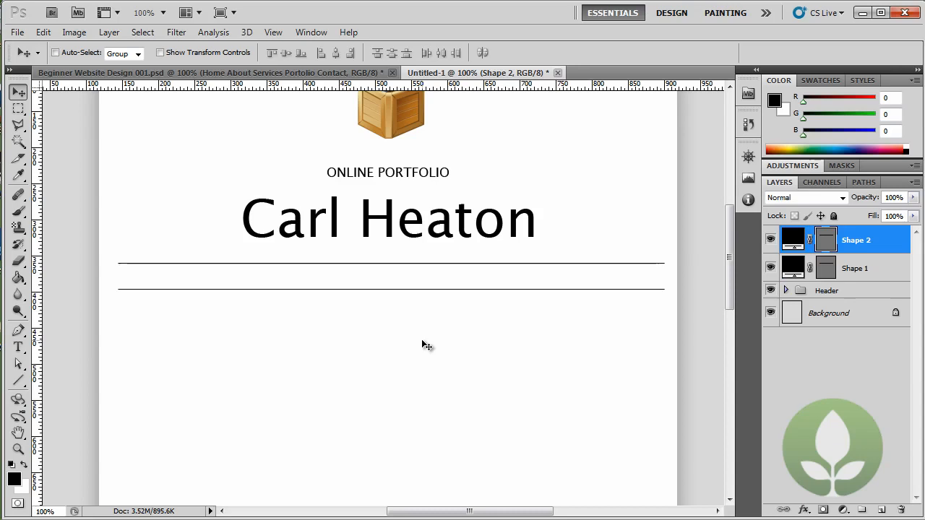
key(ctrl+h)
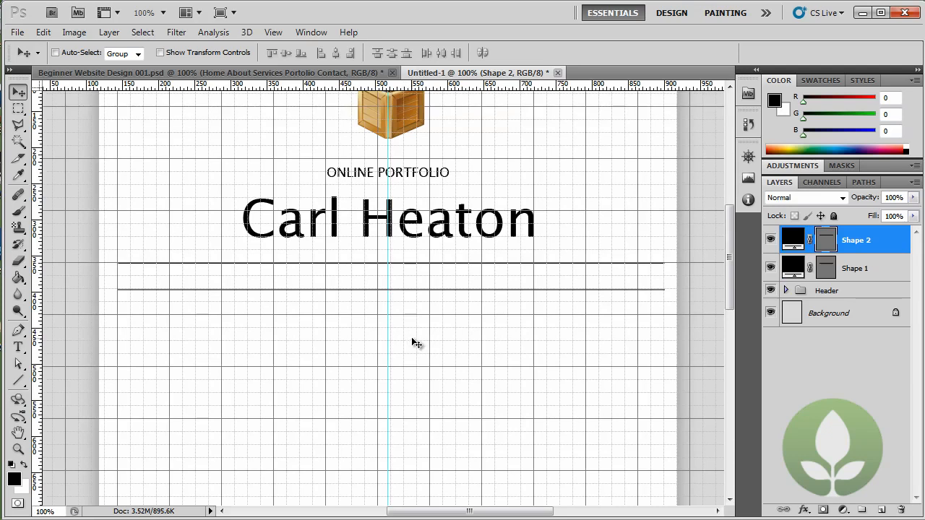
click(311, 78)
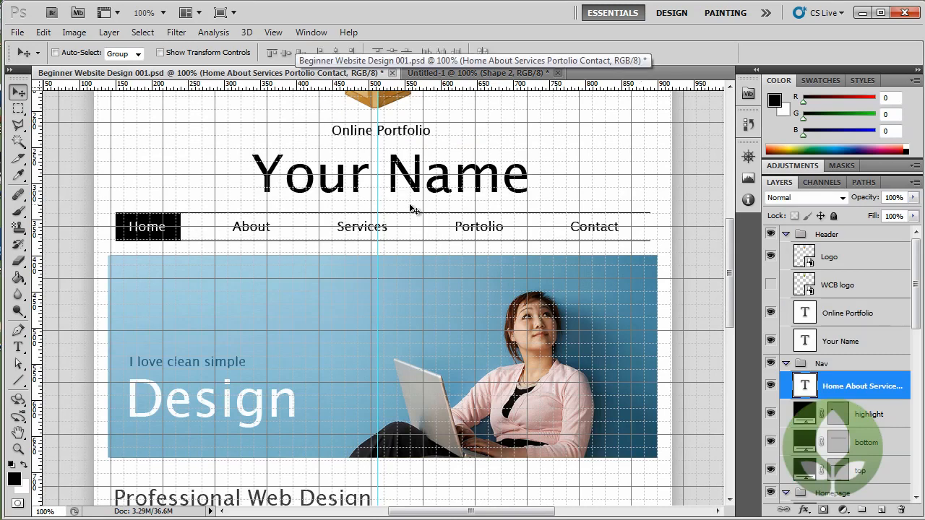
click(459, 76)
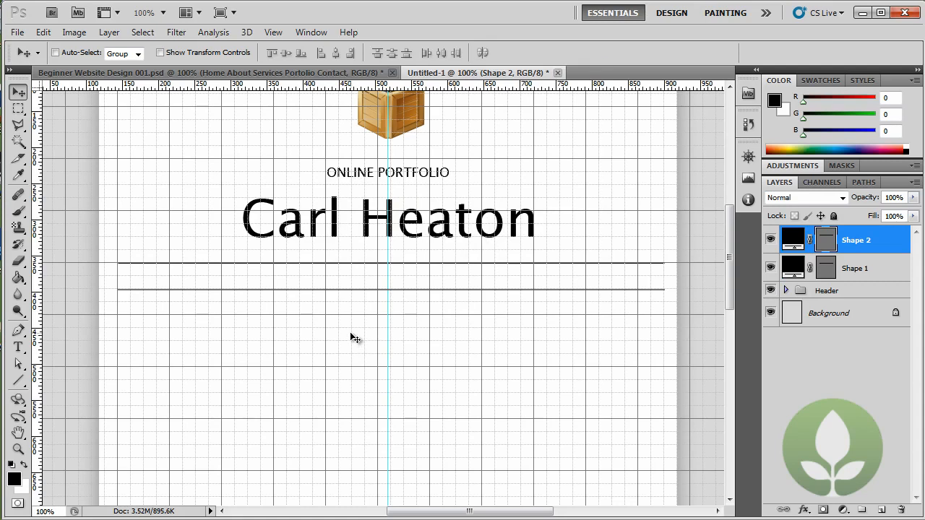
- Draw a wide paragraph text box under the lines, type Home, and select all its text
click(22, 350)
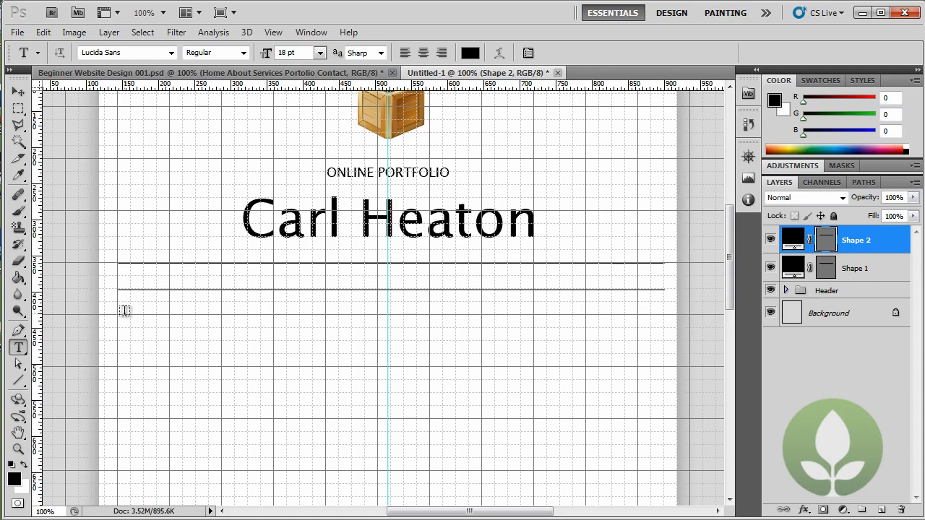
drag(131, 316, 654, 342)
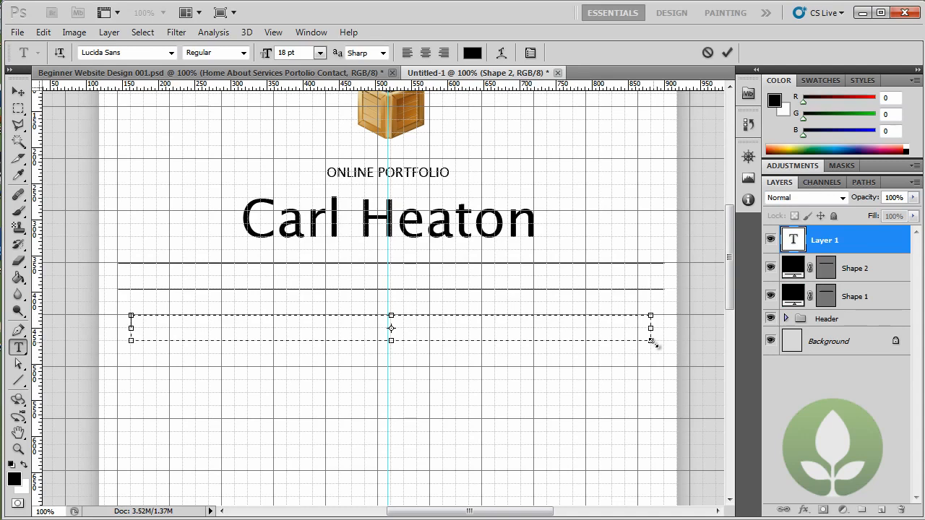
text(Home)
key(ctrl+a)
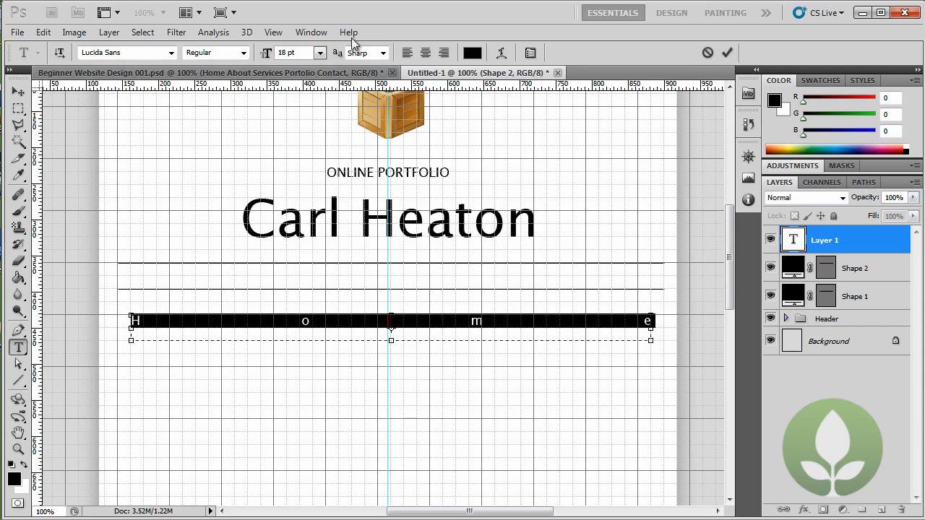
- Left-align Home and add the remaining nav links 'About Services Portfolio Contact'
click(309, 32)
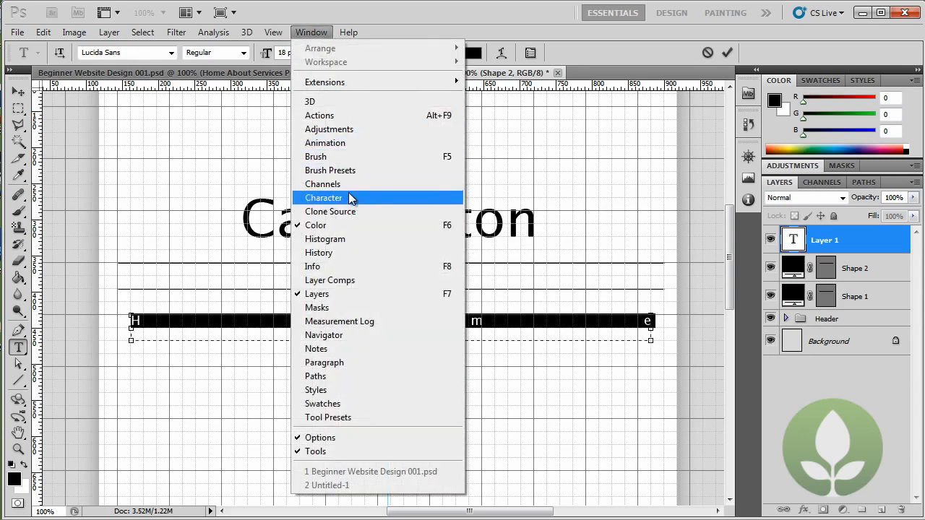
click(347, 363)
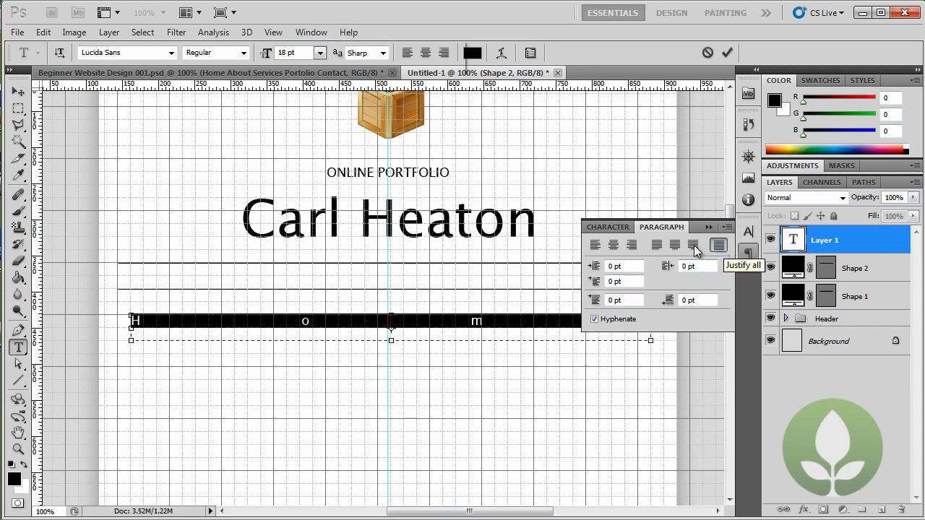
click(655, 247)
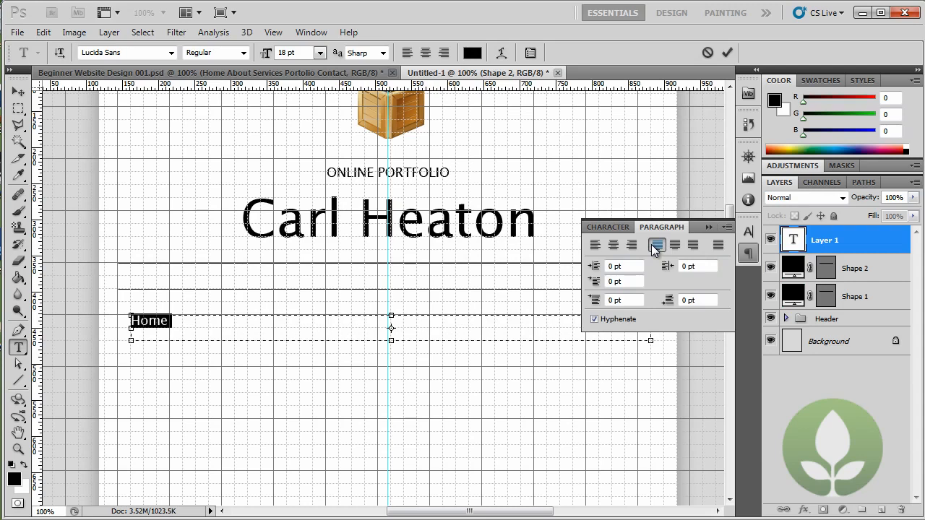
click(229, 320)
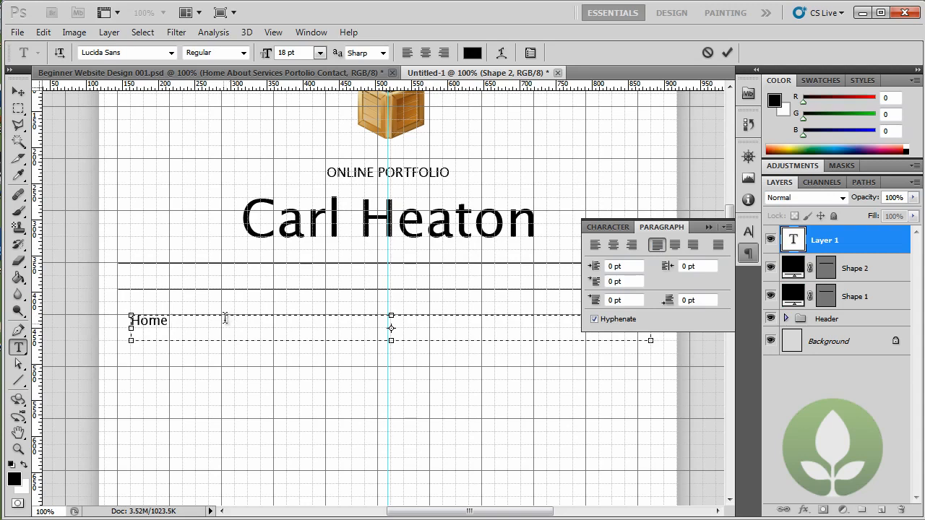
text(About Services Port)
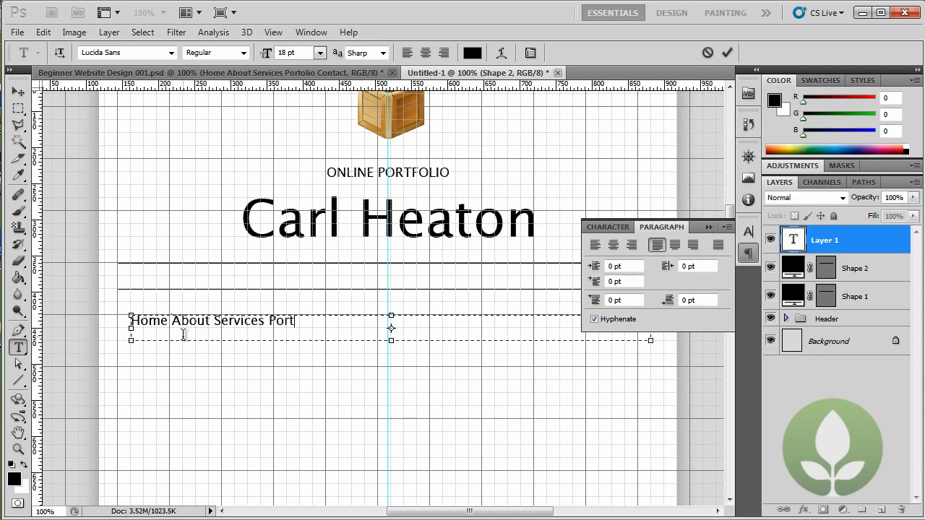
text(folio Contact)
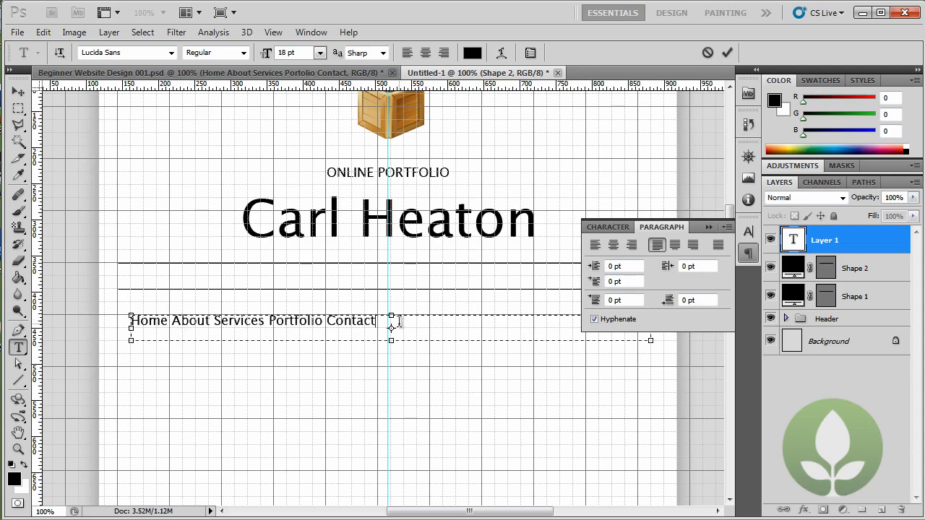
- Justify the nav links across the text box and move them up between the two lines
key(ctrl+a)
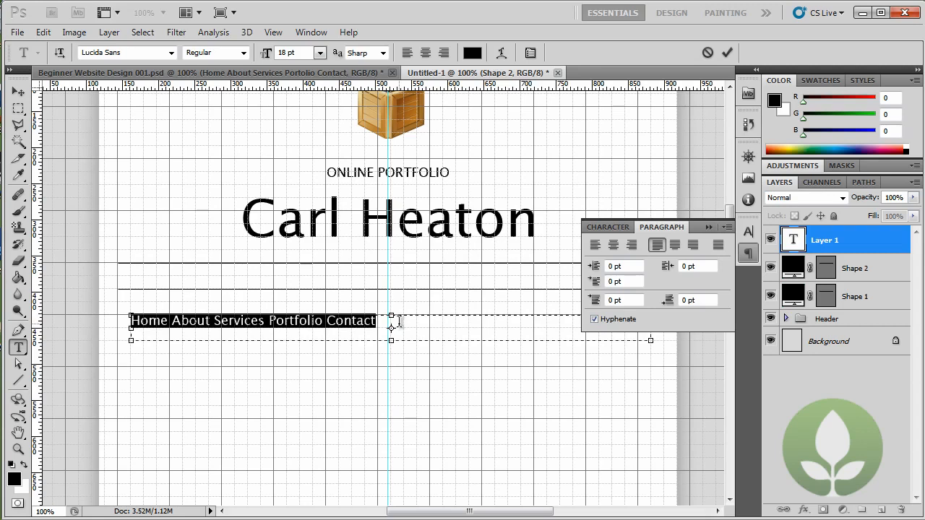
click(398, 320)
drag(378, 322, 128, 323)
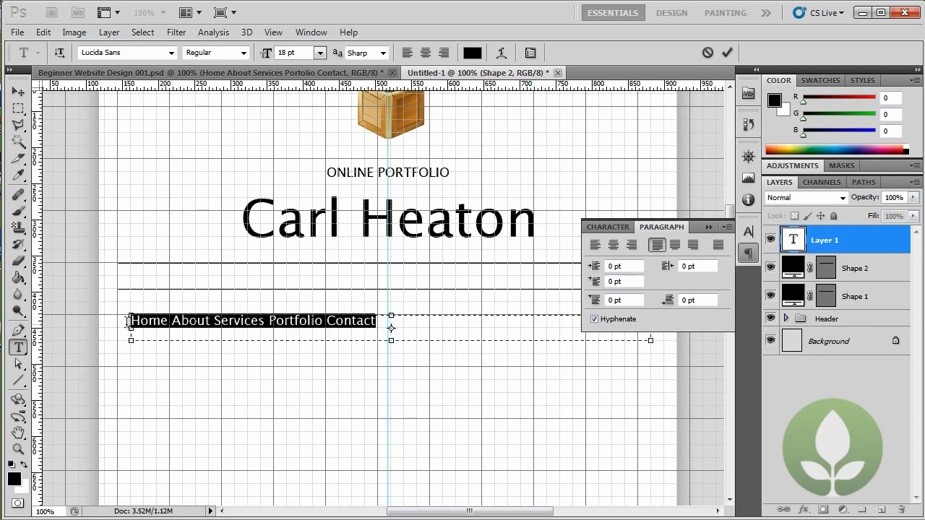
click(719, 246)
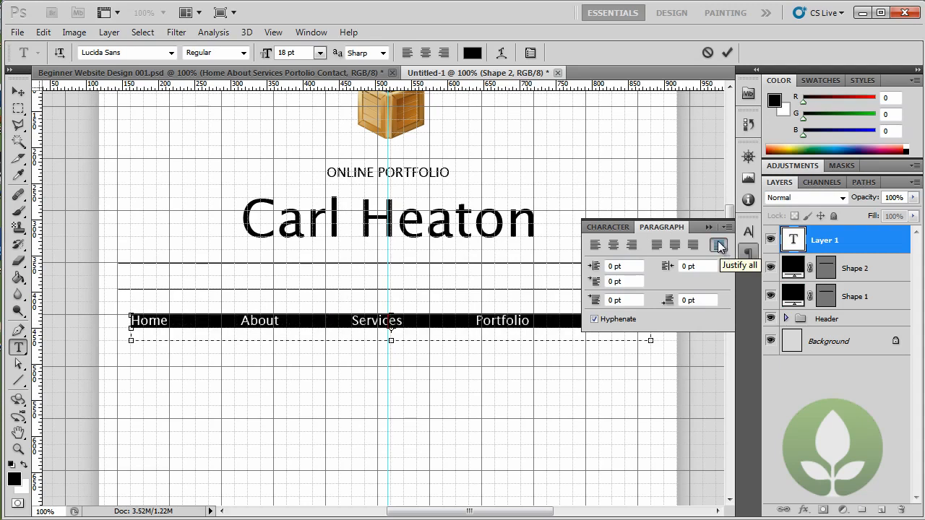
click(712, 226)
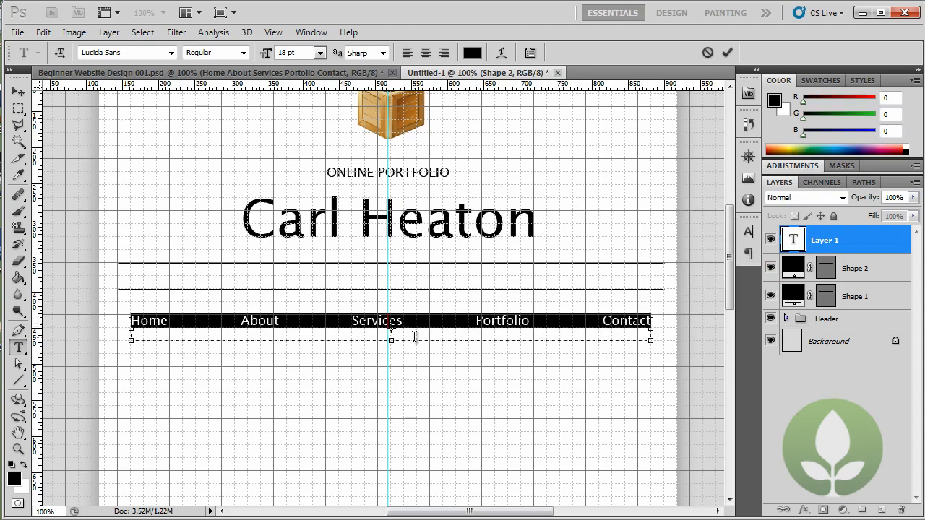
drag(408, 383, 409, 339)
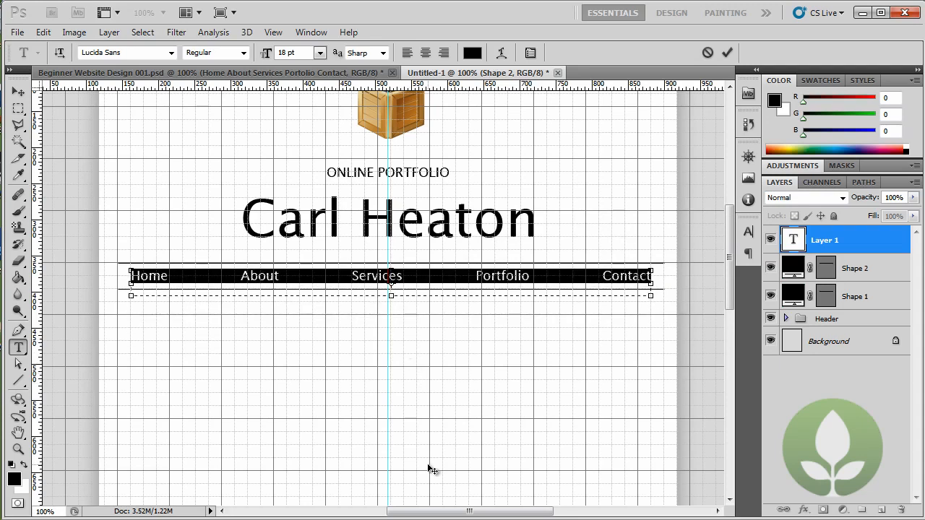
- Commit the nav text, then recolour the word Home white (ffffff)
key(ctrl+Return)
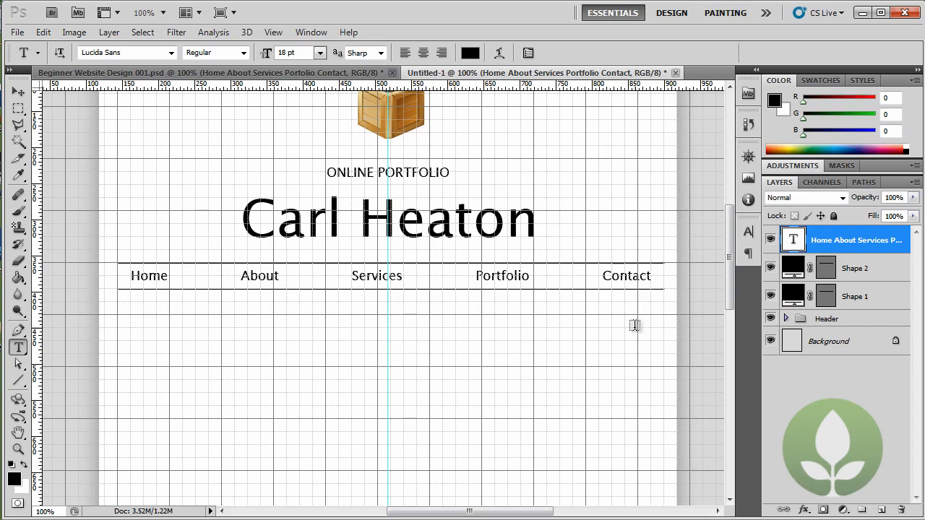
click(154, 273)
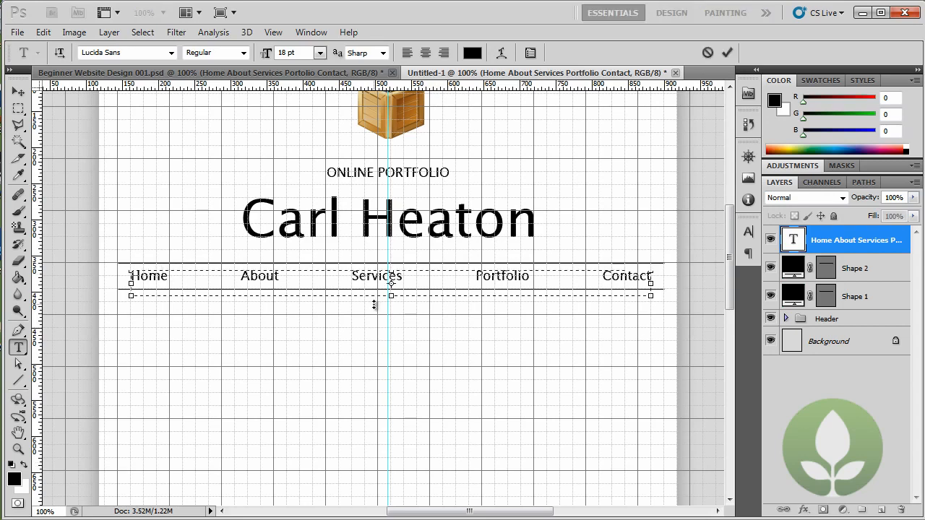
drag(169, 275, 133, 274)
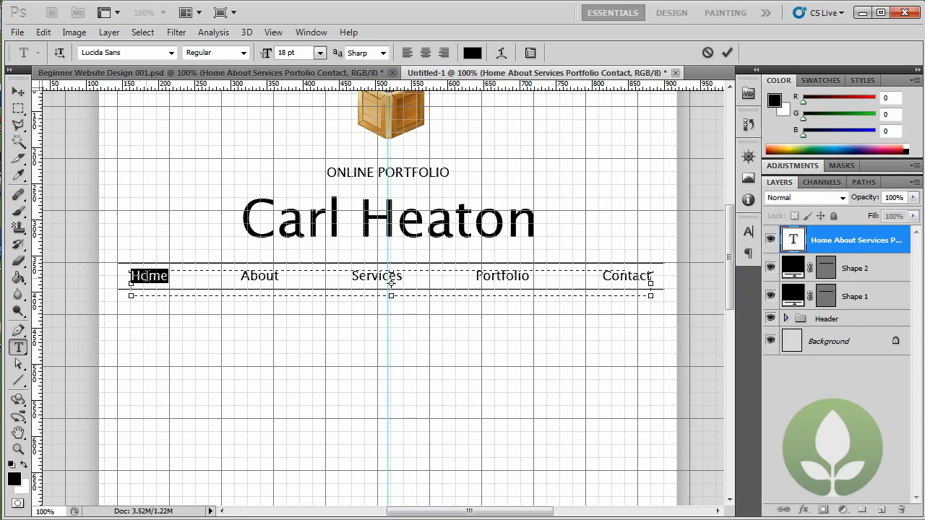
click(468, 57)
drag(458, 217, 387, 143)
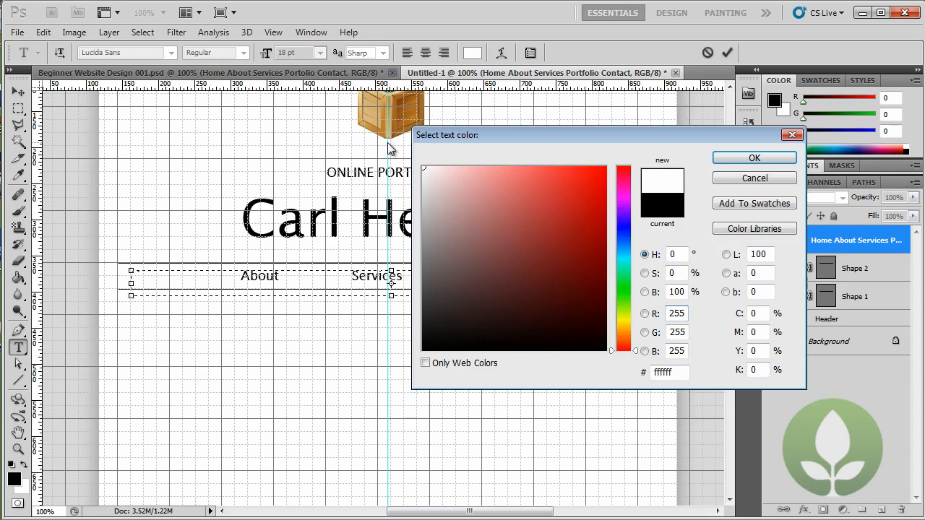
click(745, 159)
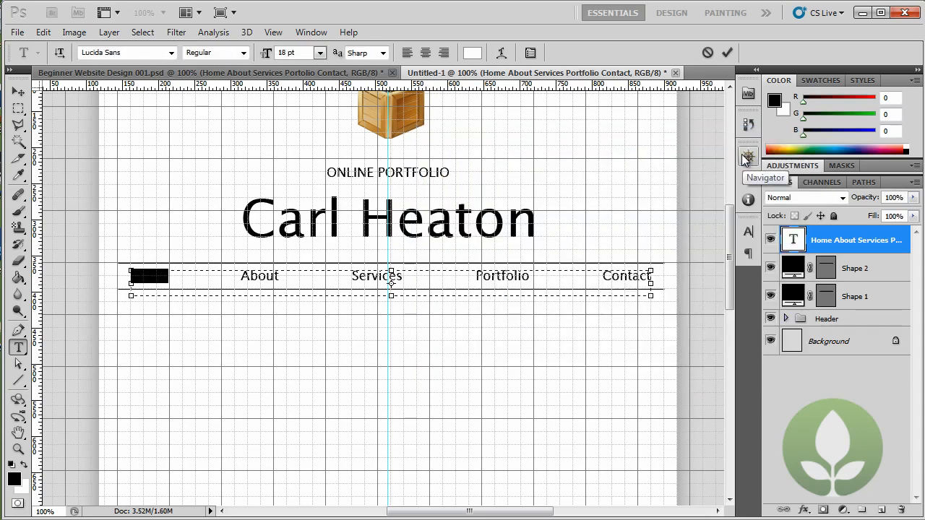
key(ctrl+Return)
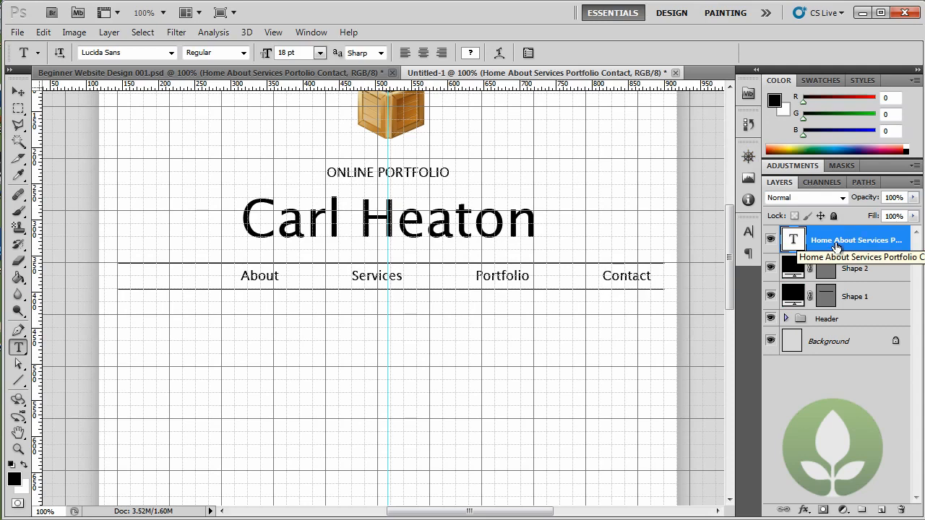
- Draw a black rectangle over Home, place Shape 3 beneath the nav text, and hide extras
click(20, 384)
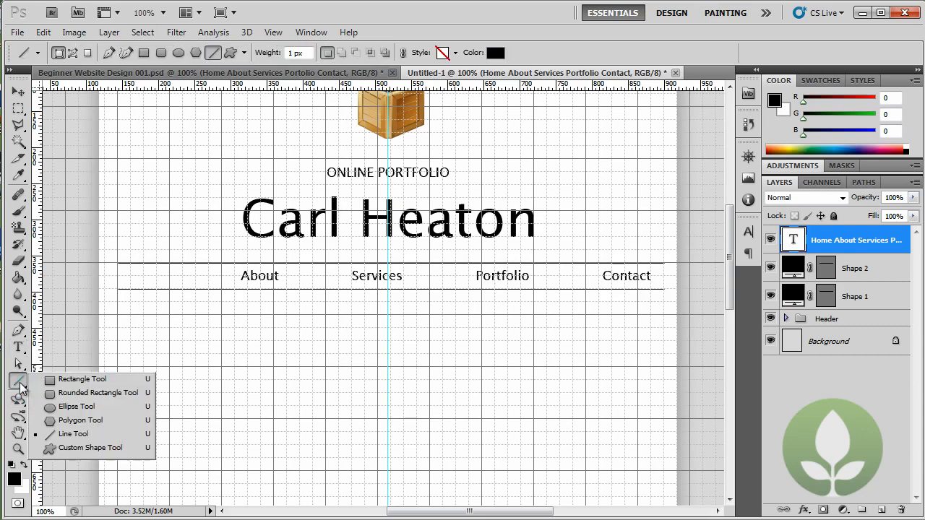
click(63, 381)
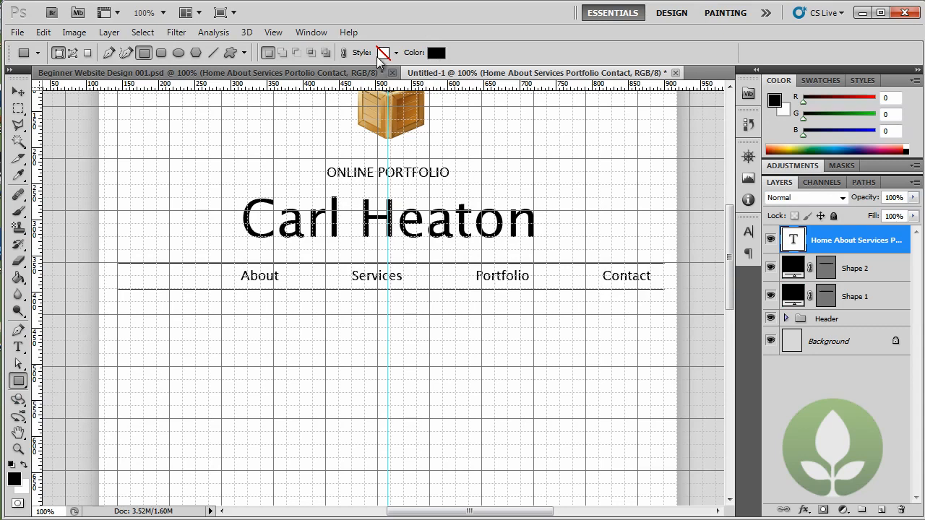
drag(119, 264, 183, 289)
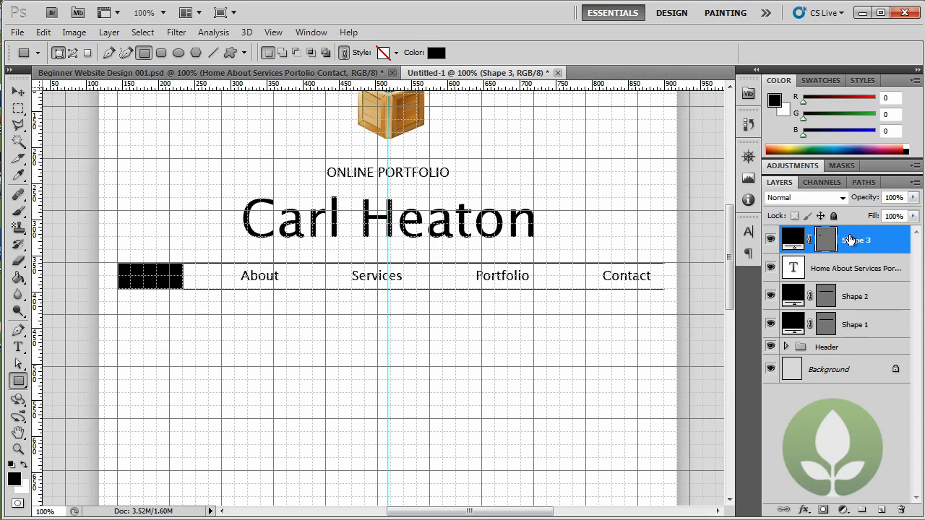
drag(850, 240, 855, 281)
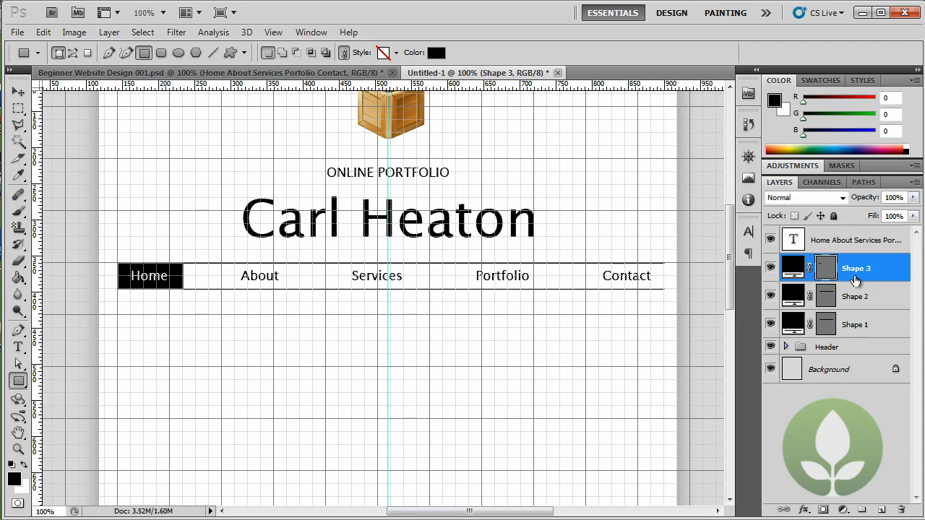
key(ctrl+h)
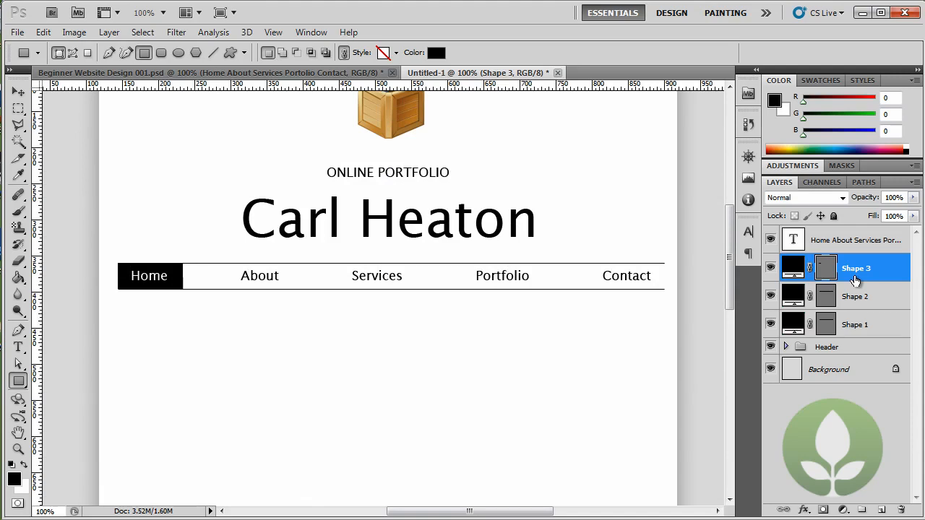
- Rename Shape 3, Shape 2 and Shape 1 to Highlight, Bottom Line and Top Line
double_click(855, 269)
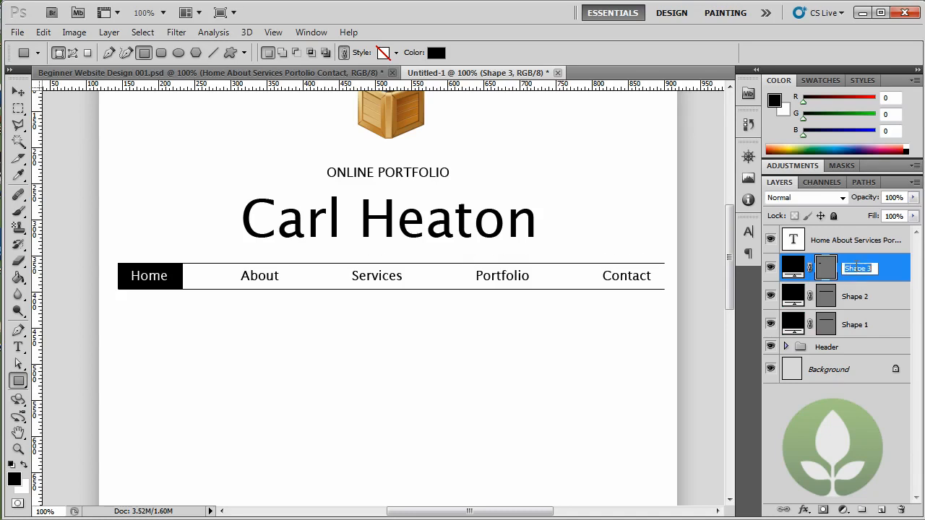
text(Highlight)
key(Return)
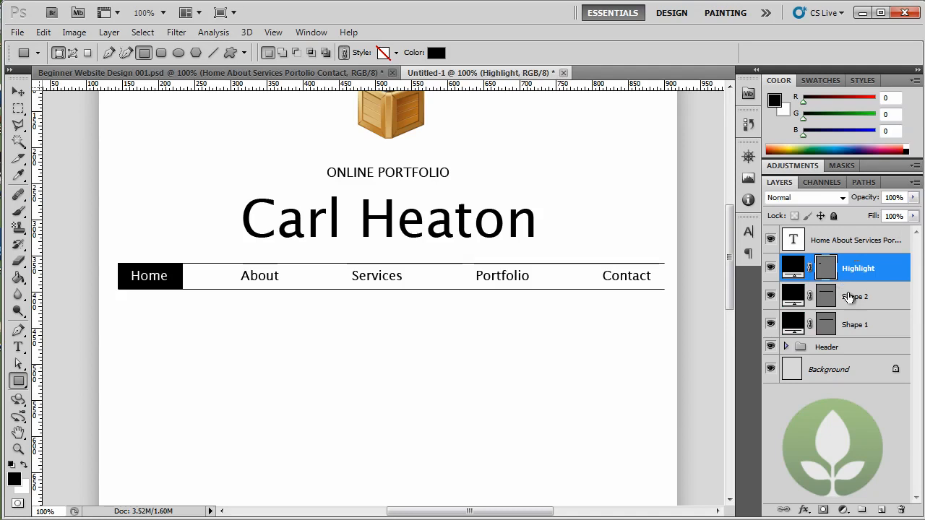
double_click(855, 297)
text(Bottom Line)
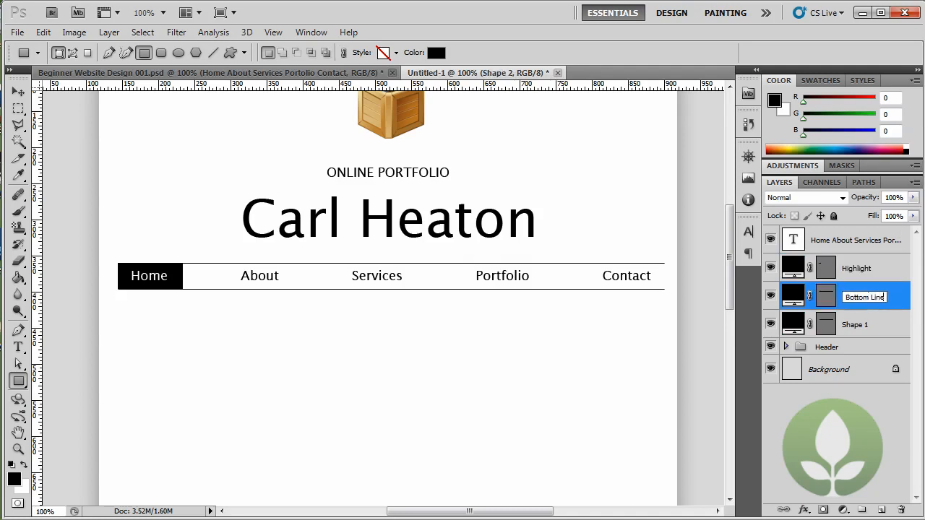
key(Return)
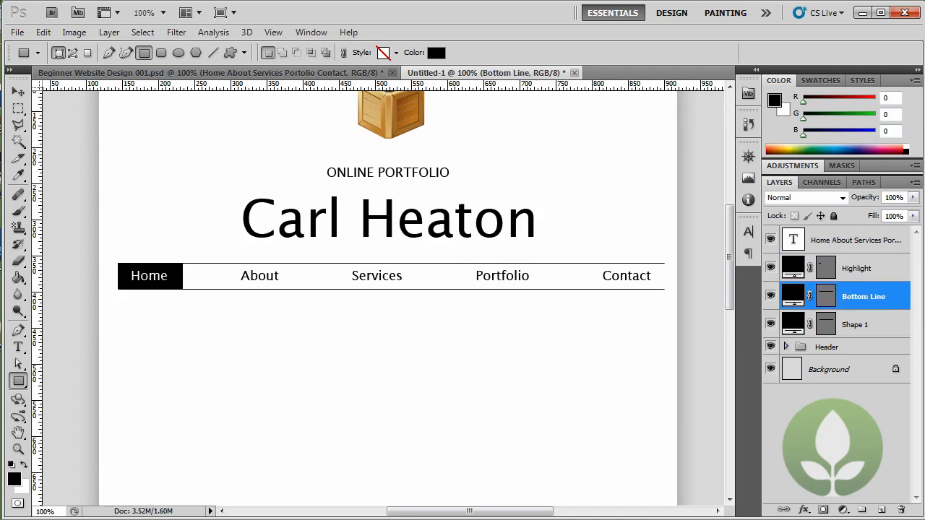
double_click(855, 324)
text(Top Line)
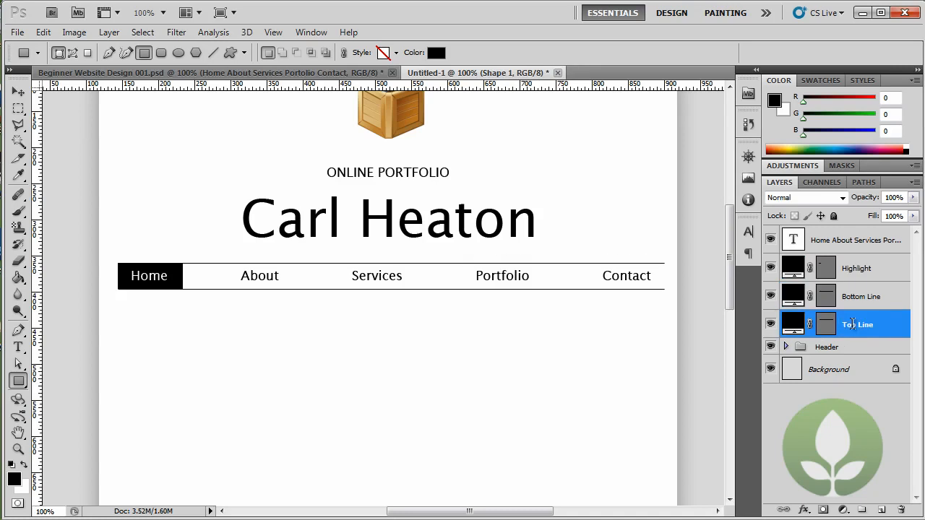
key(Return)
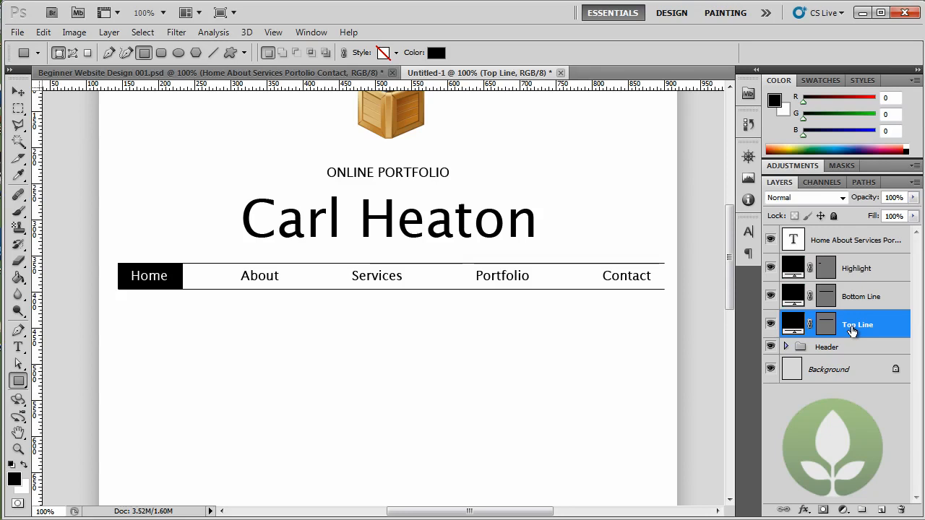
- Group the nav text, Highlight, Bottom Line and Top Line layers into a group named 'Nav'
shift+click(843, 243)
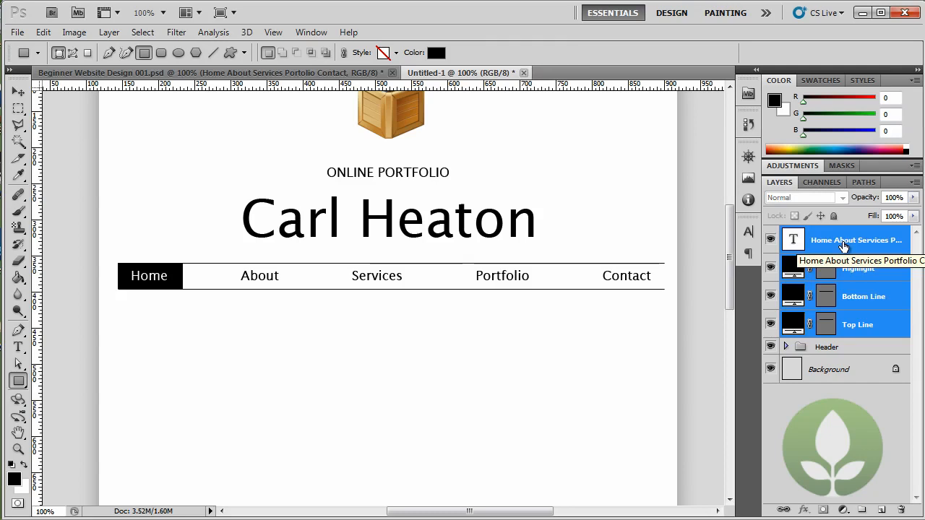
ctrl+click(860, 273)
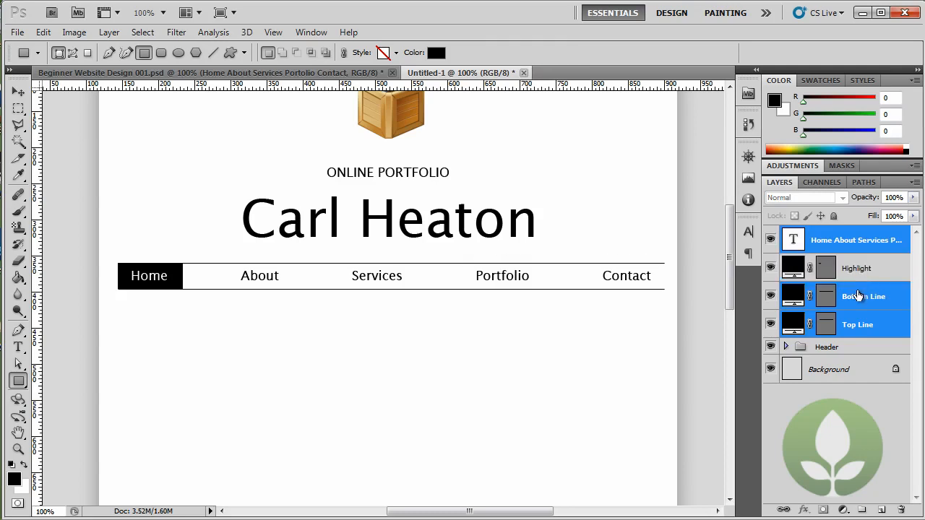
ctrl+click(856, 298)
ctrl+click(855, 330)
ctrl+click(856, 299)
ctrl+click(854, 279)
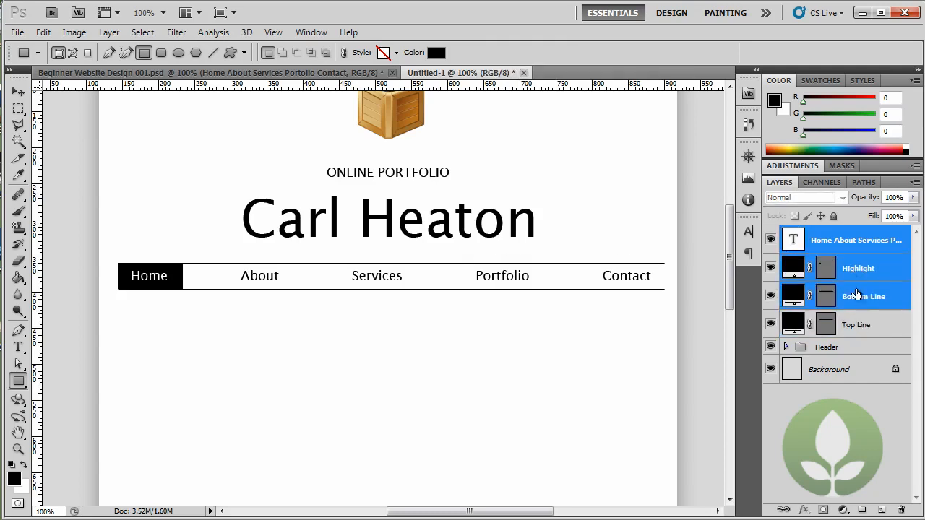
ctrl+click(863, 333)
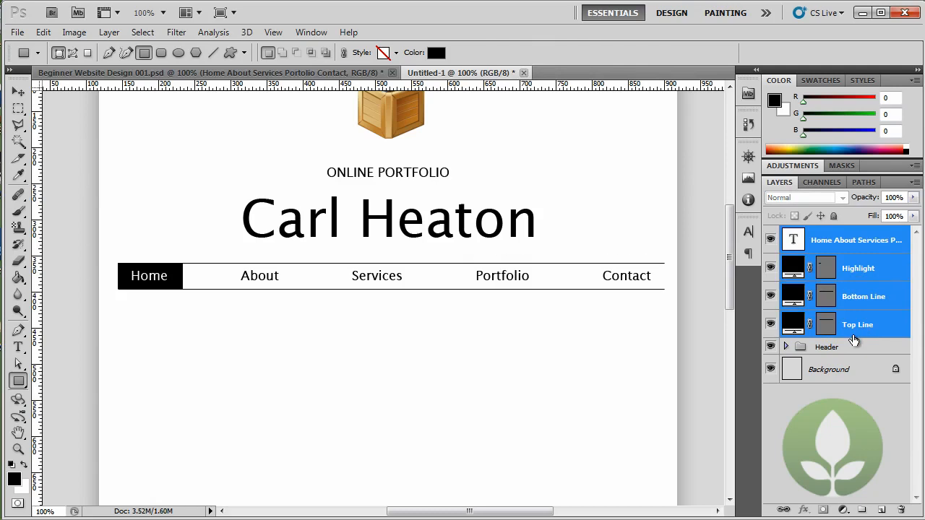
key(ctrl+g)
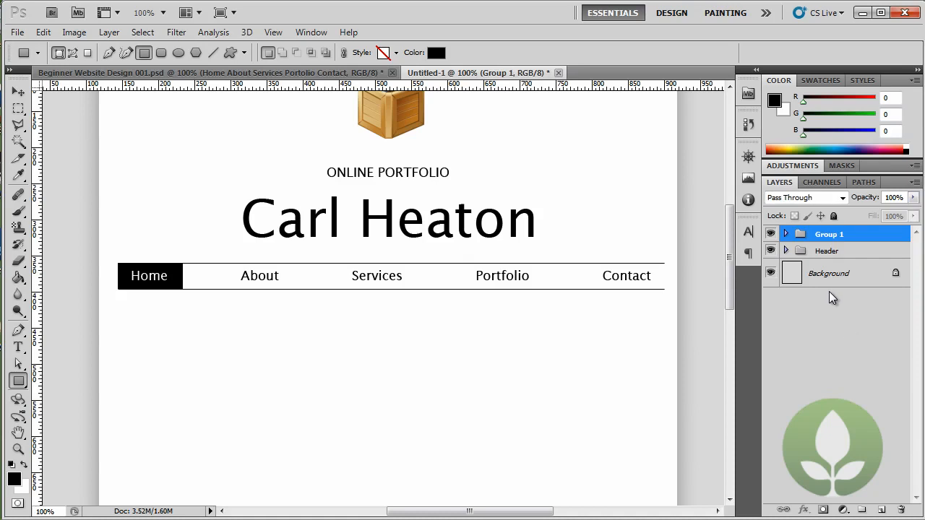
double_click(829, 235)
text(Nav)
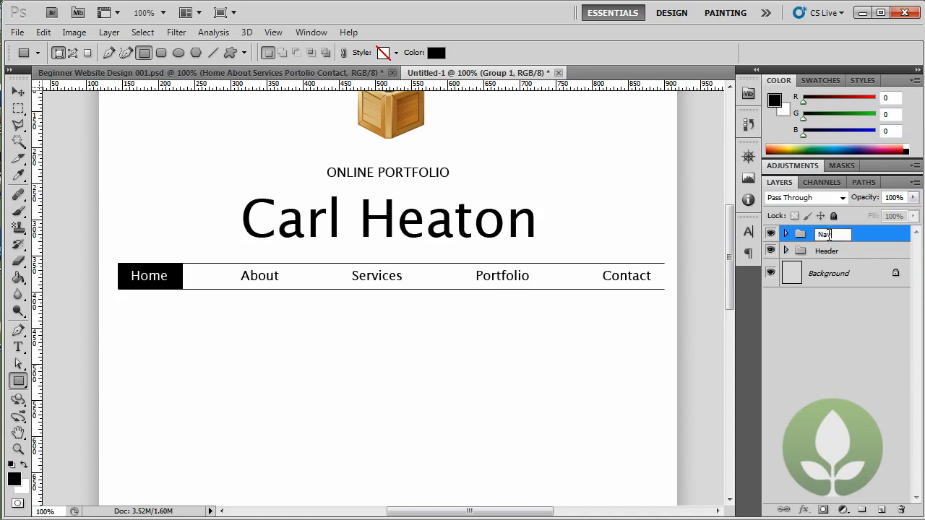
key(Return)
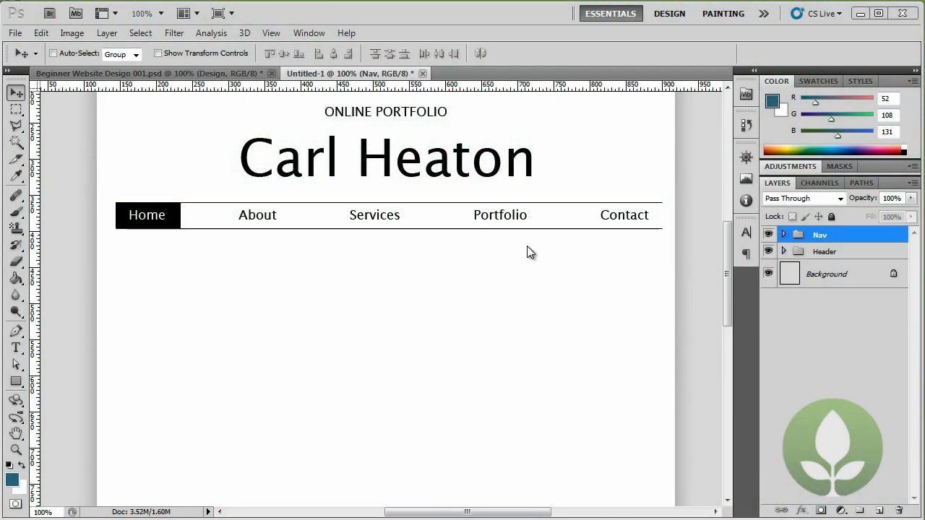
- Place girl-looking-up.jpg from the Website Images folder into the document via File > Place
click(14, 34)
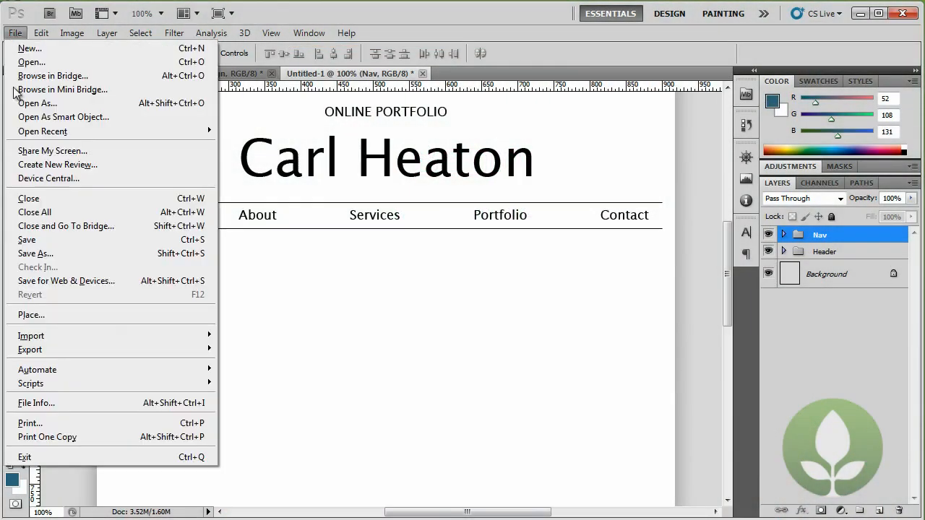
click(48, 316)
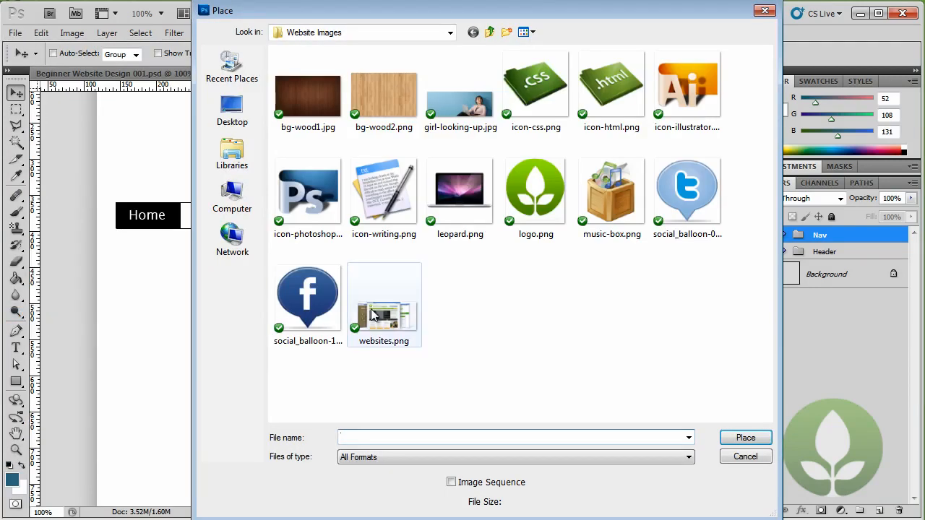
click(476, 108)
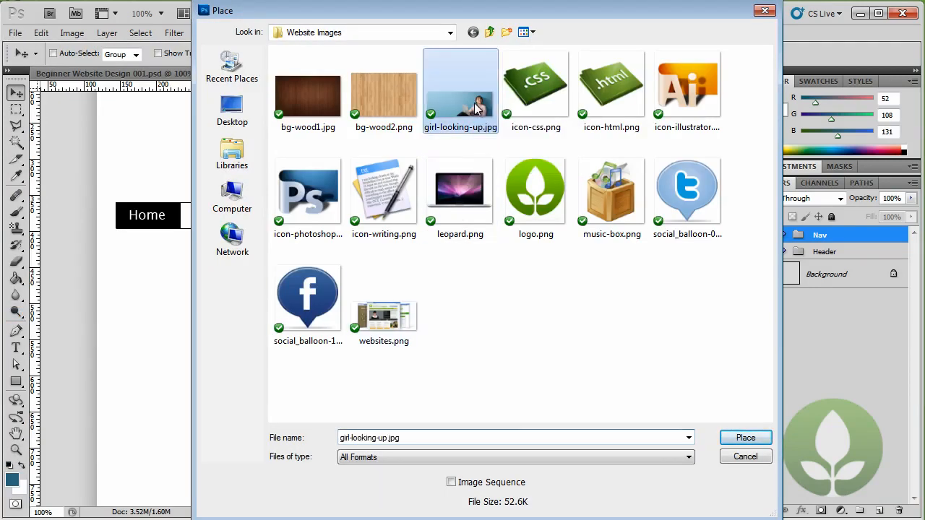
click(729, 438)
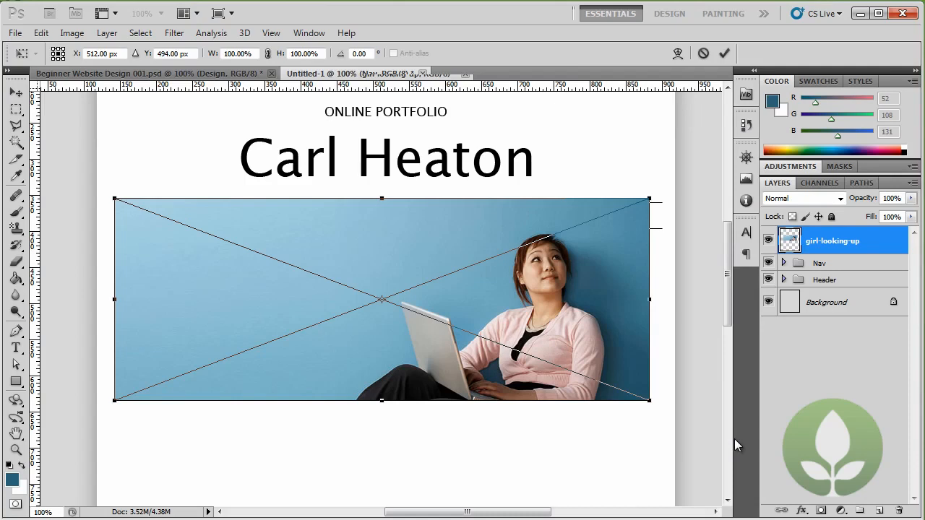
- Show the grid, move the photo below the nav bar and scale it to about 102%
key(ctrl+apostrophe)
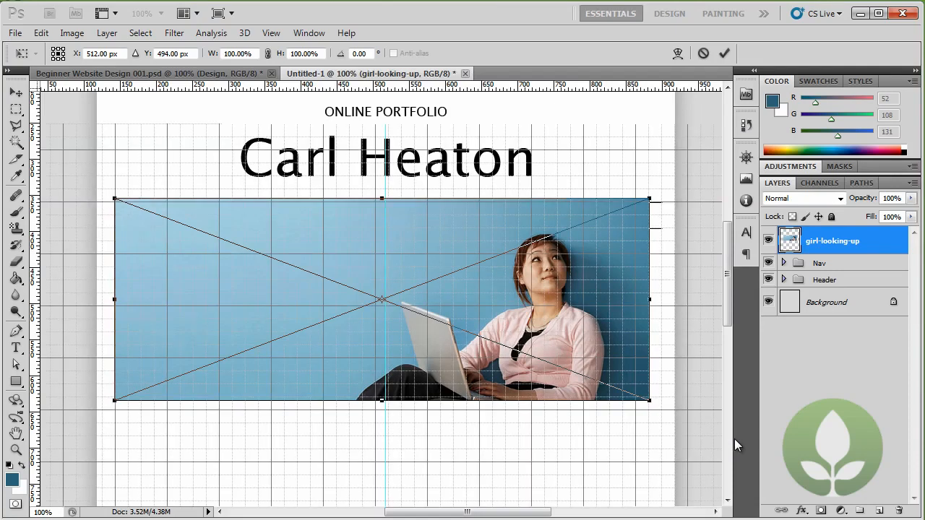
drag(335, 243, 337, 282)
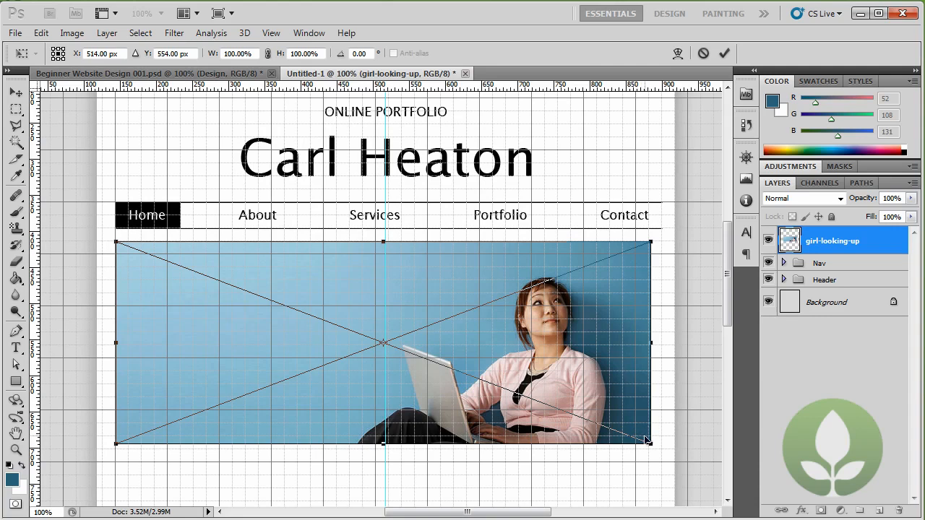
drag(655, 445, 663, 454)
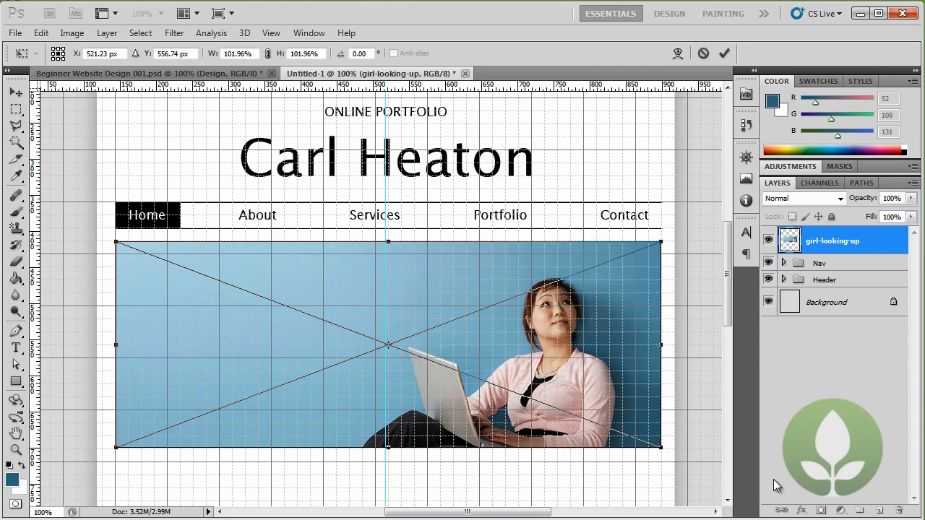
key(Return)
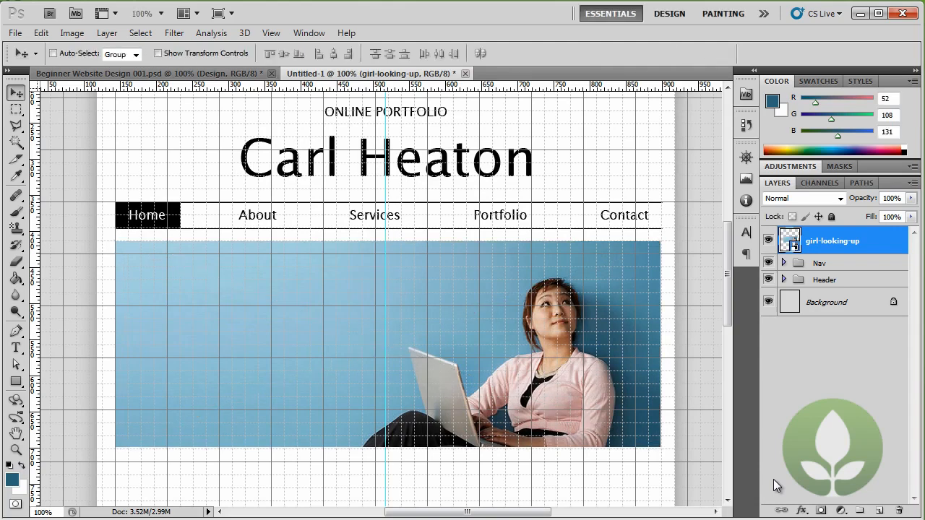
- Type 'I love clean simple' in 18 pt #346c83 over the photo's lower left
click(16, 348)
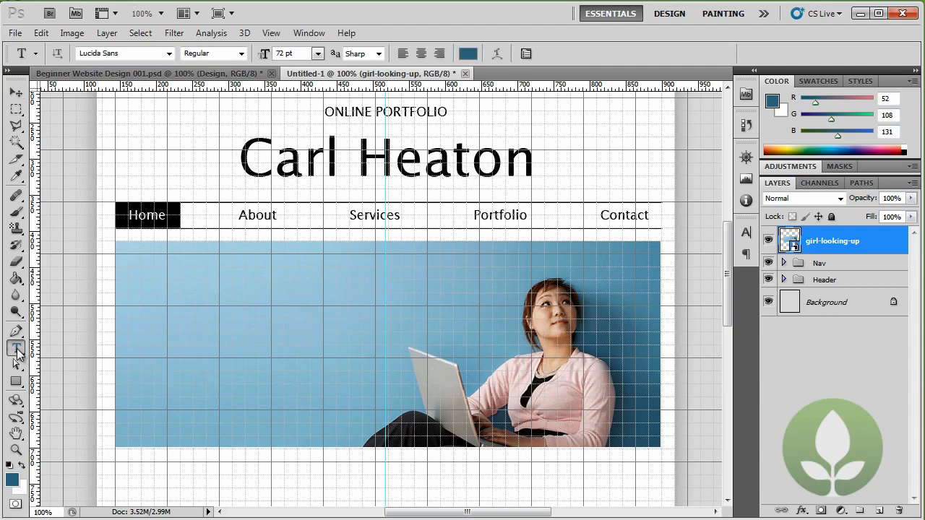
click(317, 54)
click(310, 201)
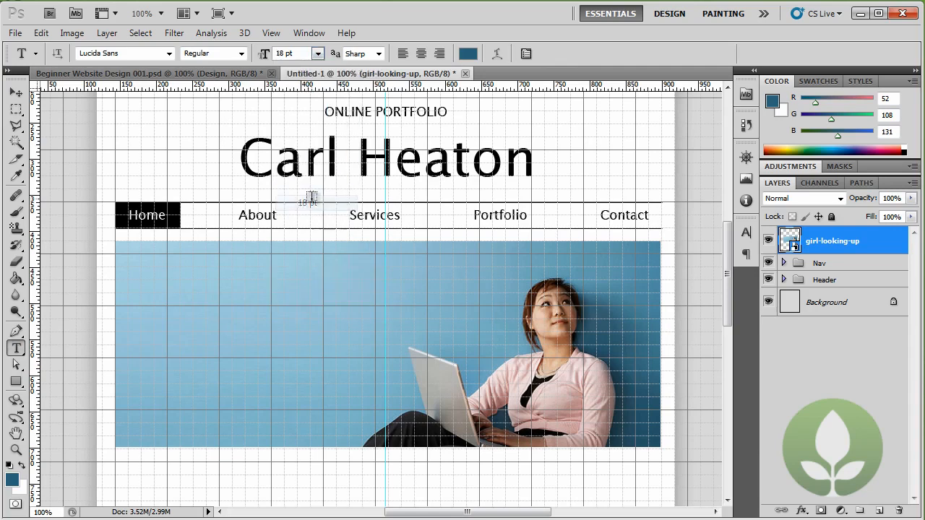
click(466, 55)
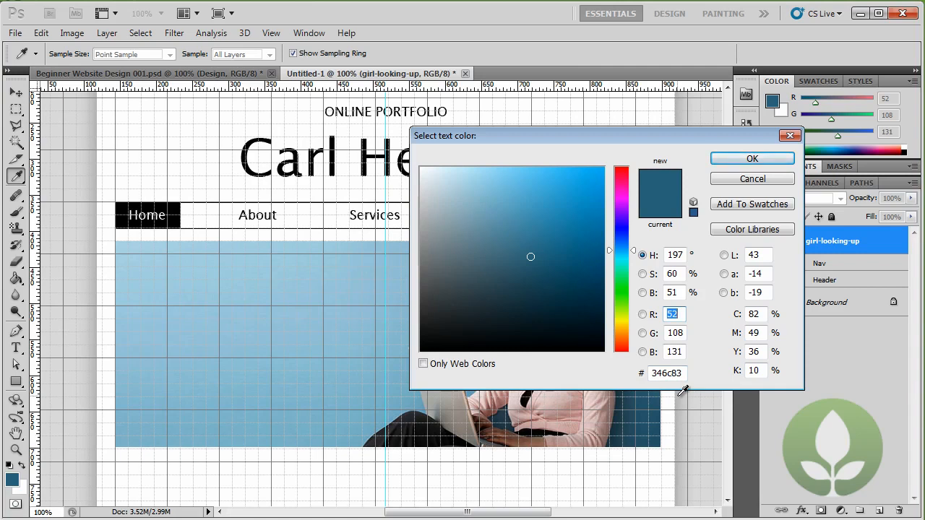
click(732, 160)
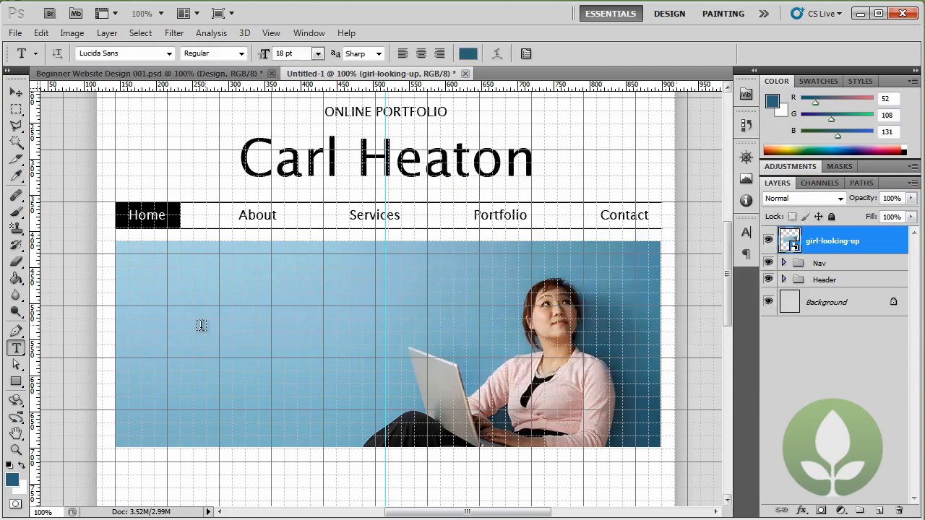
click(151, 382)
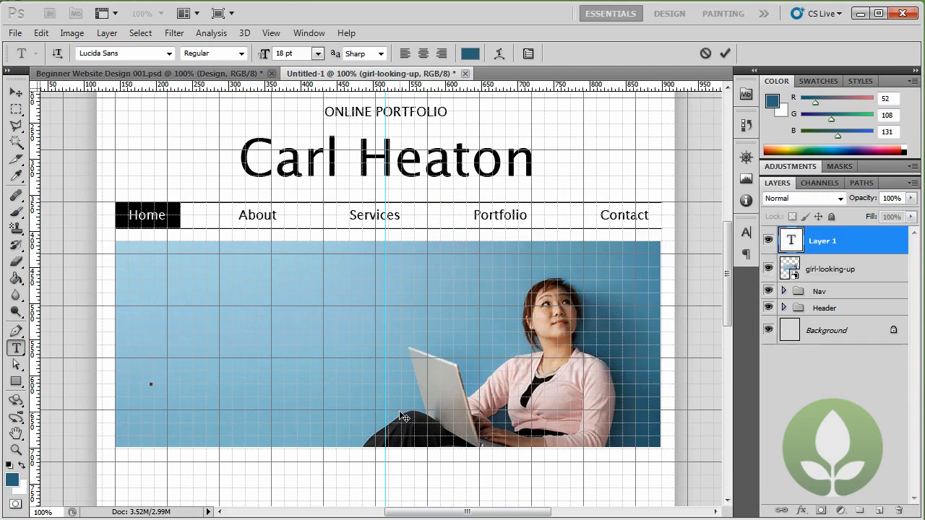
text(I love clean simple)
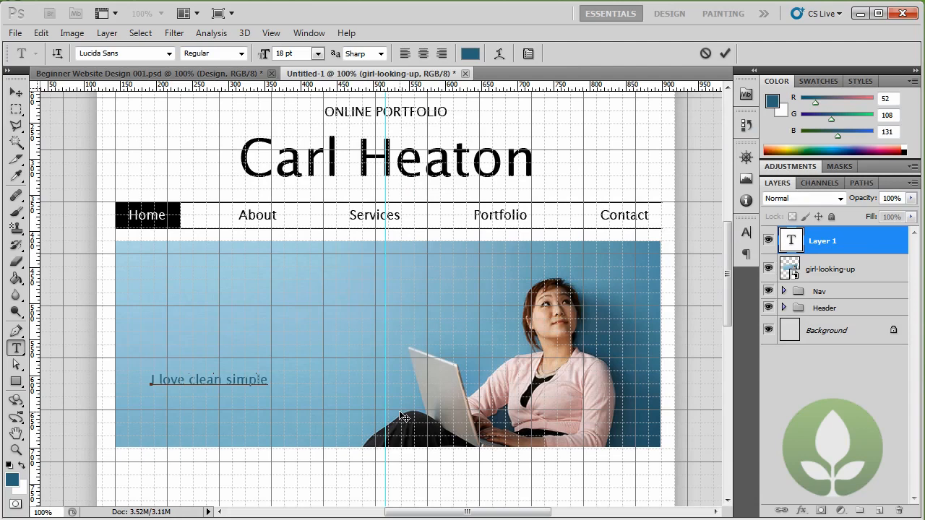
key(ctrl+Return)
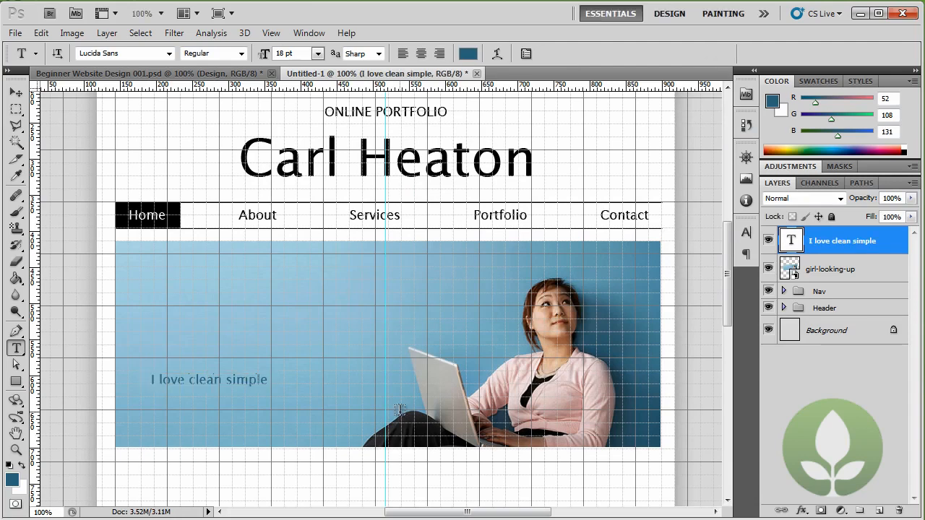
- Nudge the tagline up slightly and zoom in on the banner text
key(v)
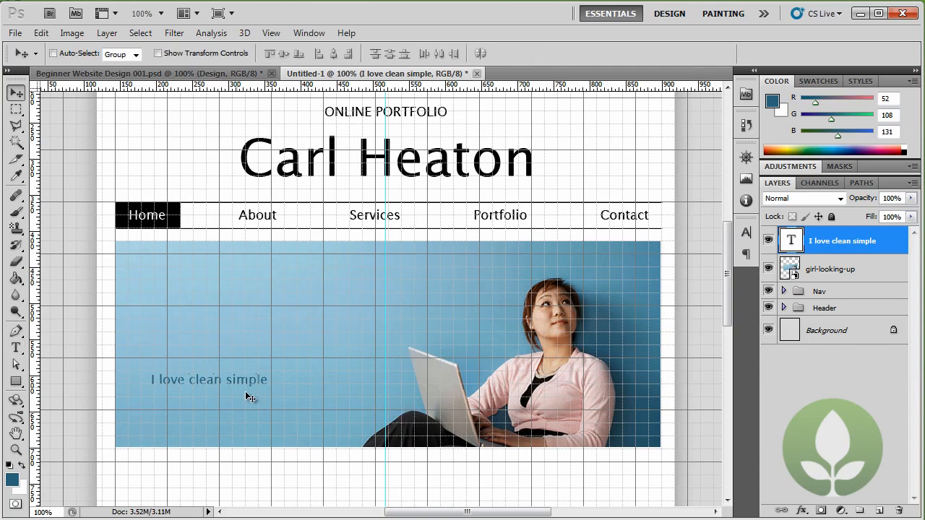
drag(203, 379, 193, 365)
key(ctrl+plus)
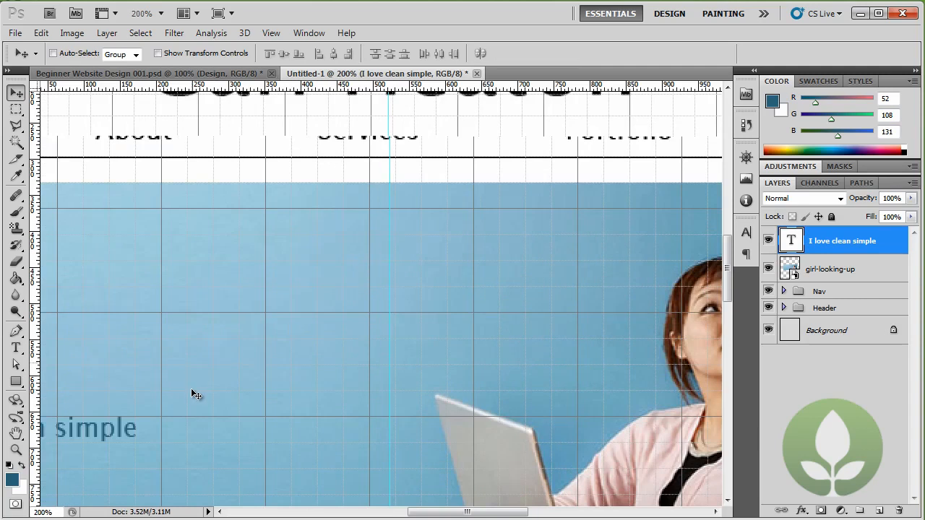
drag(192, 390, 414, 248)
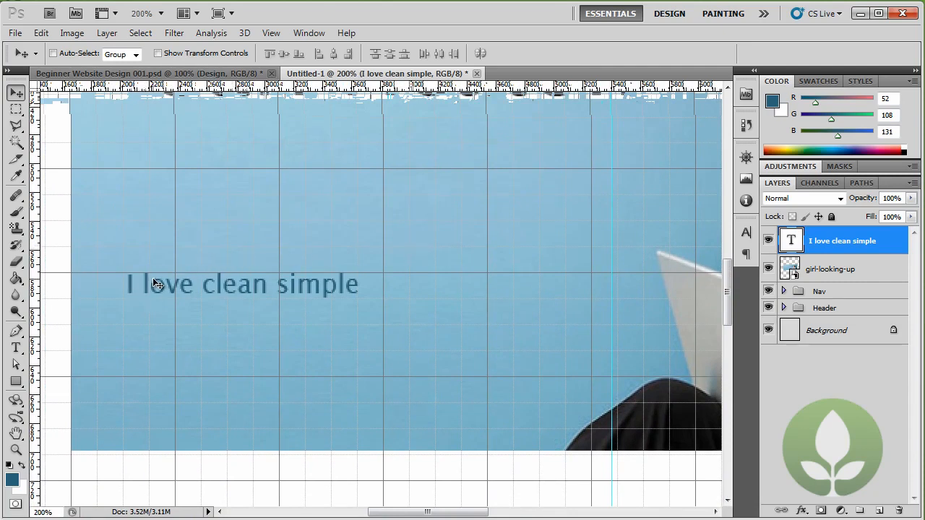
- Add 'Design' in white 72 pt and position it under the tagline
click(17, 350)
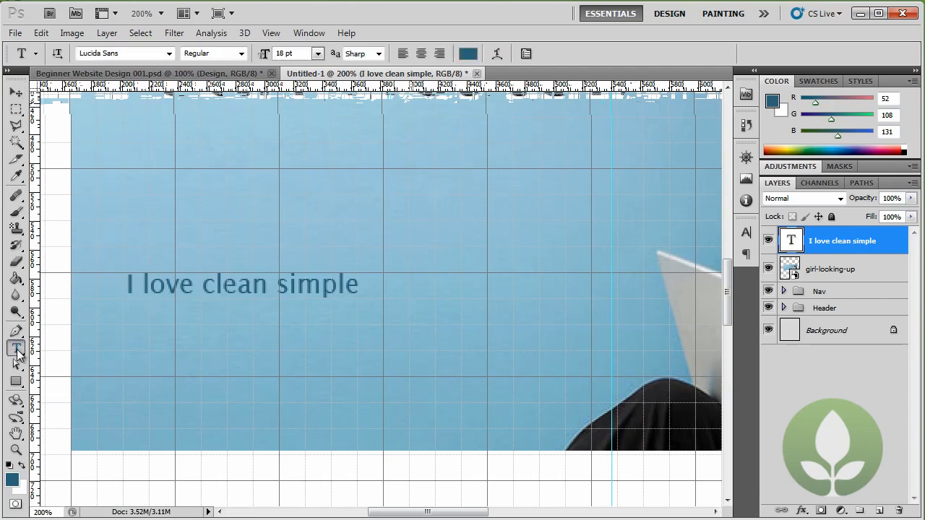
click(134, 340)
text(Design)
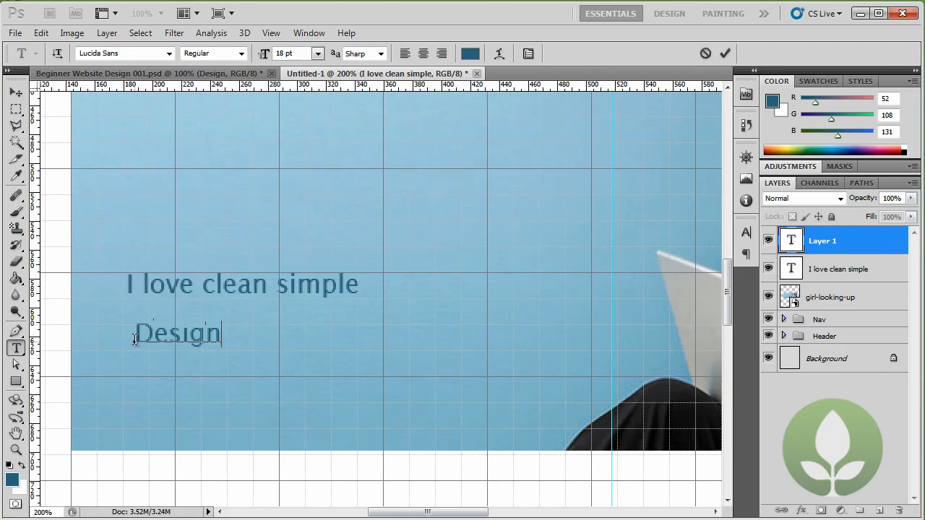
key(ctrl+a)
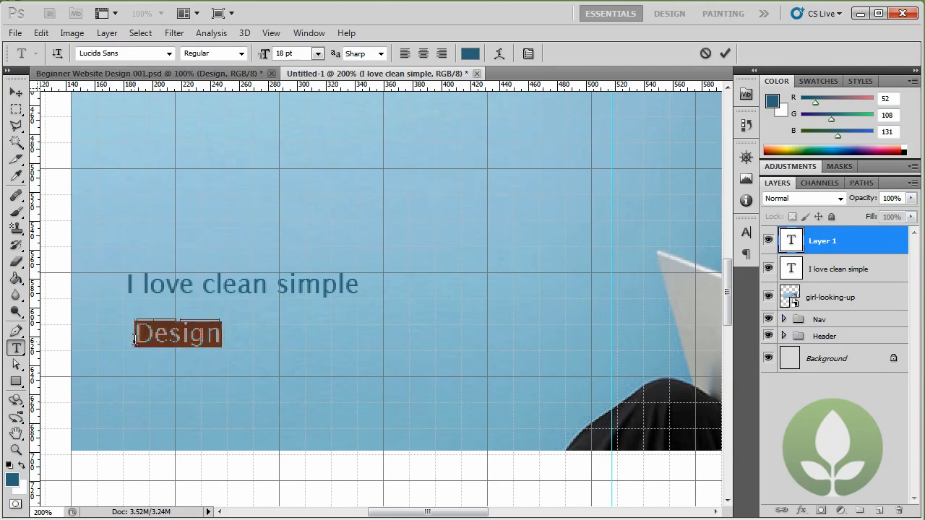
click(318, 54)
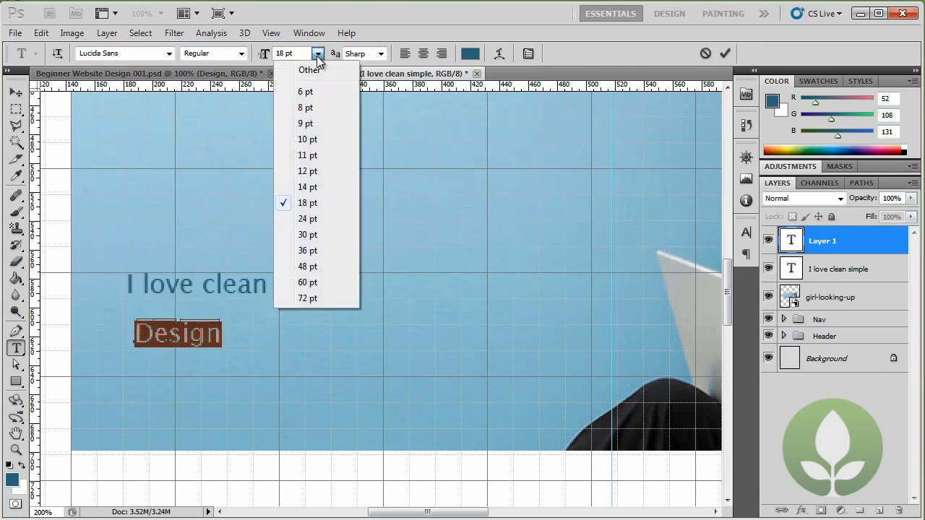
click(316, 297)
click(470, 53)
drag(446, 182, 404, 158)
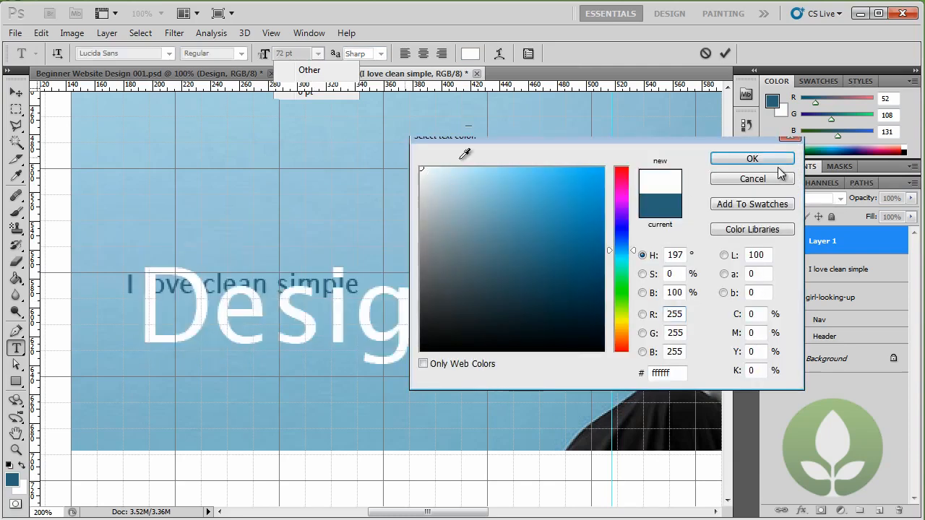
click(753, 158)
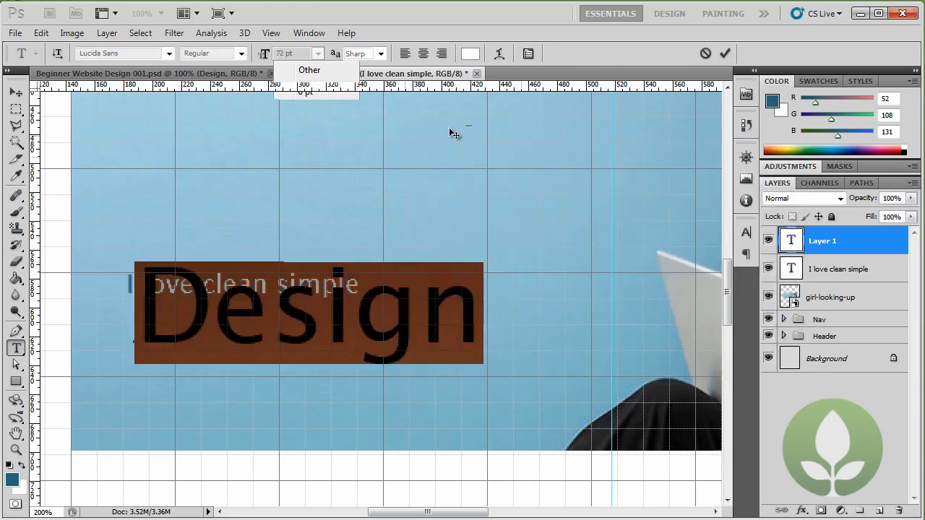
click(17, 93)
drag(223, 328, 202, 388)
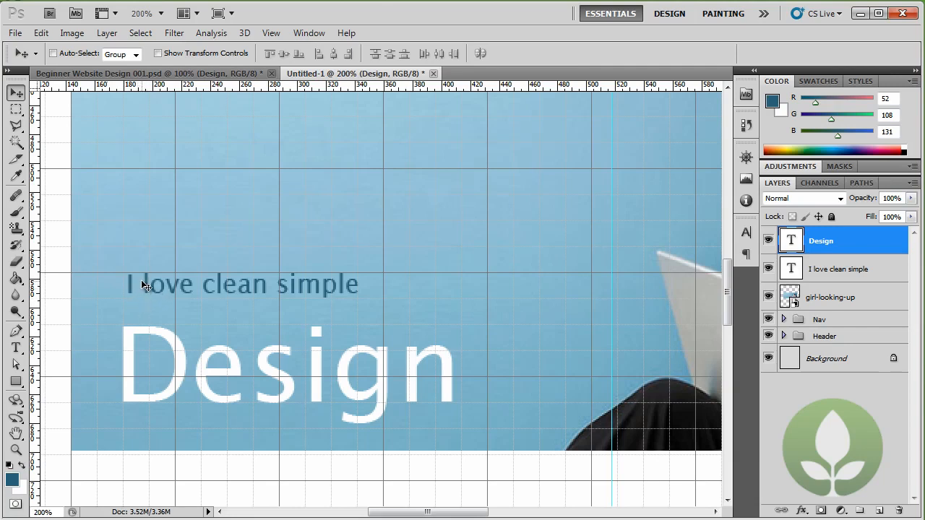
- Nudge the 'I love clean simple' layer left to line up with Design
click(846, 279)
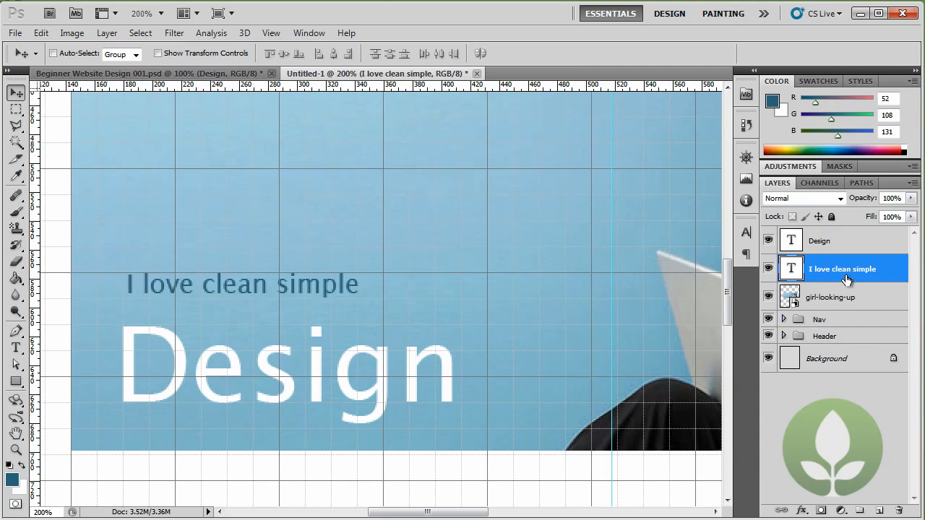
key(Left)
key(Left)
key(Left)
key(Left)
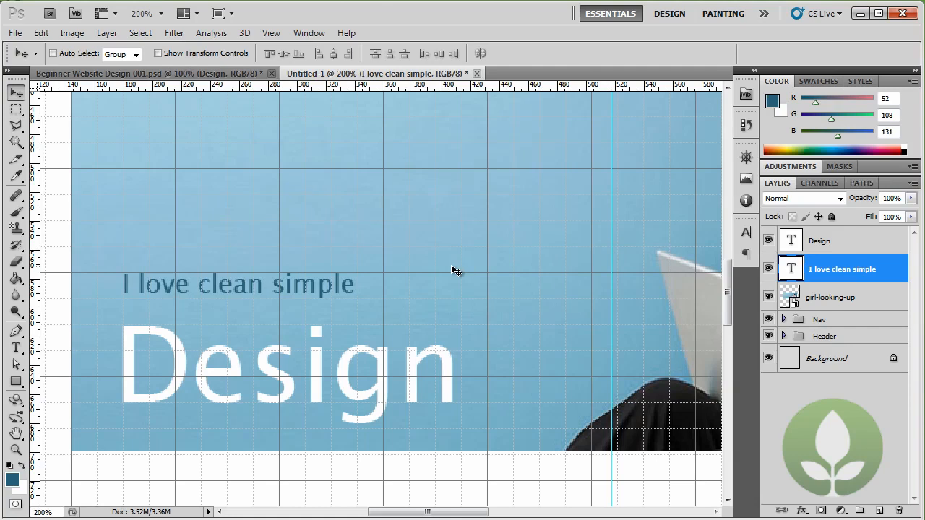
key(ctrl+minus)
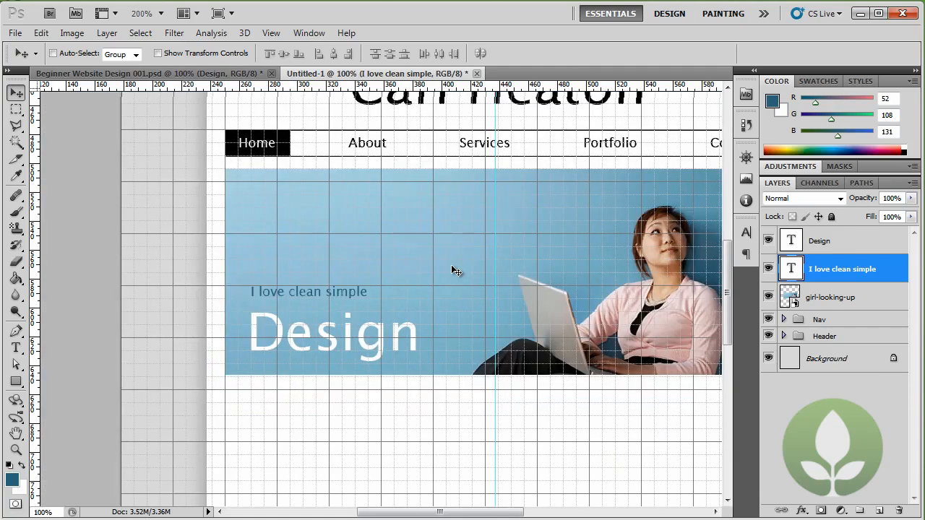
drag(371, 276, 339, 271)
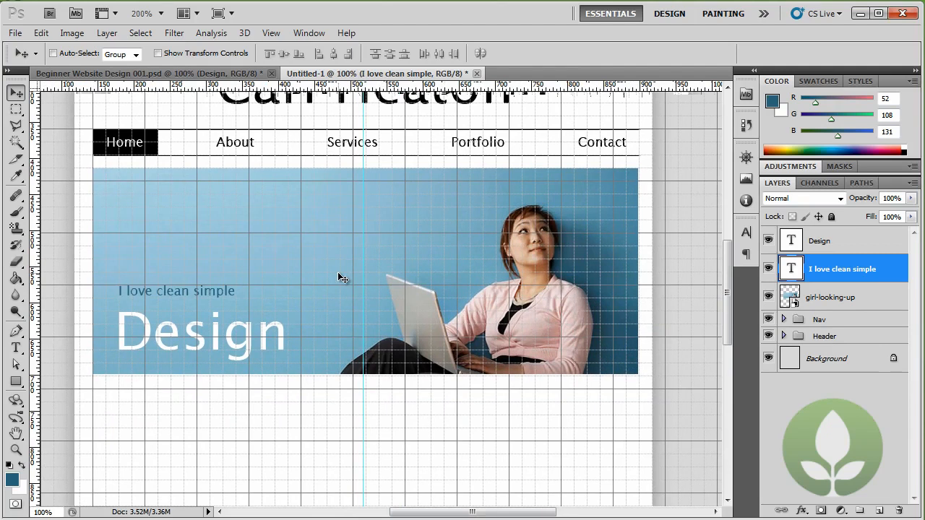
- Group the girl-looking-up photo and both text layers into a group named 'Banner'
click(860, 302)
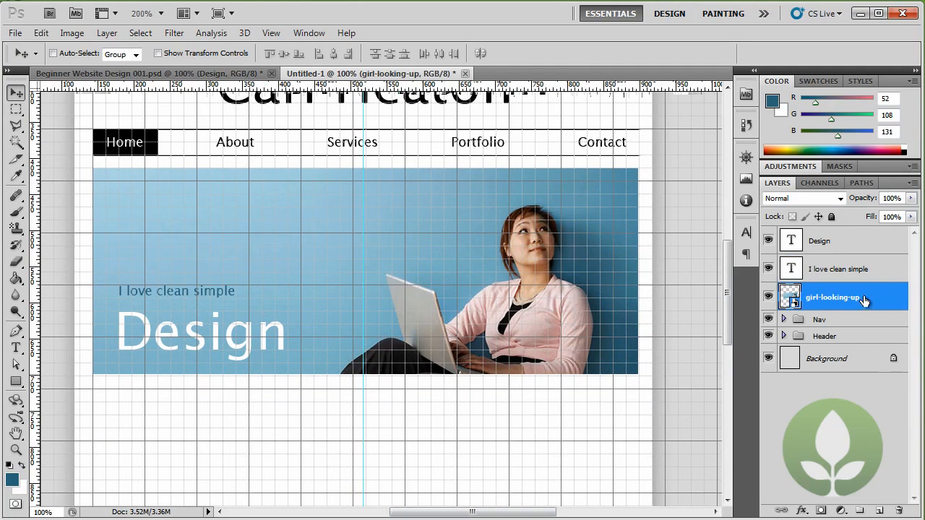
shift+click(843, 247)
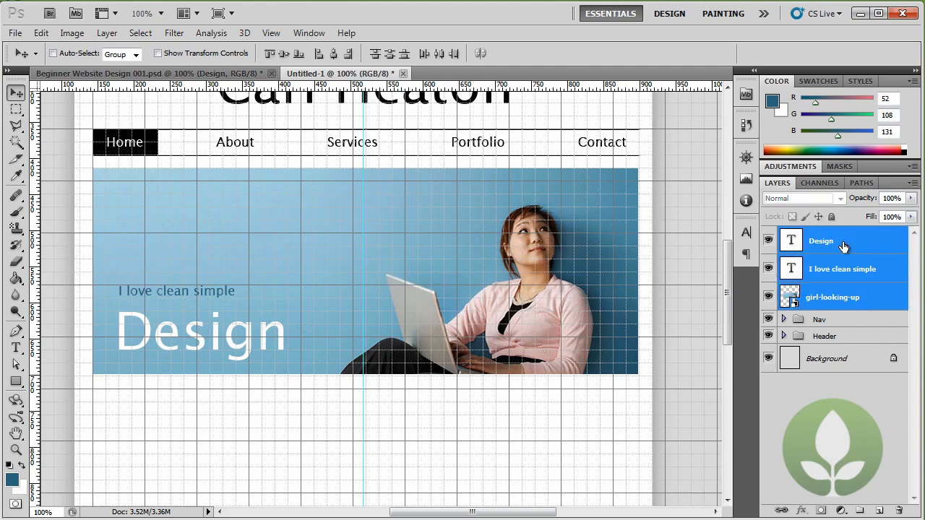
key(ctrl+g)
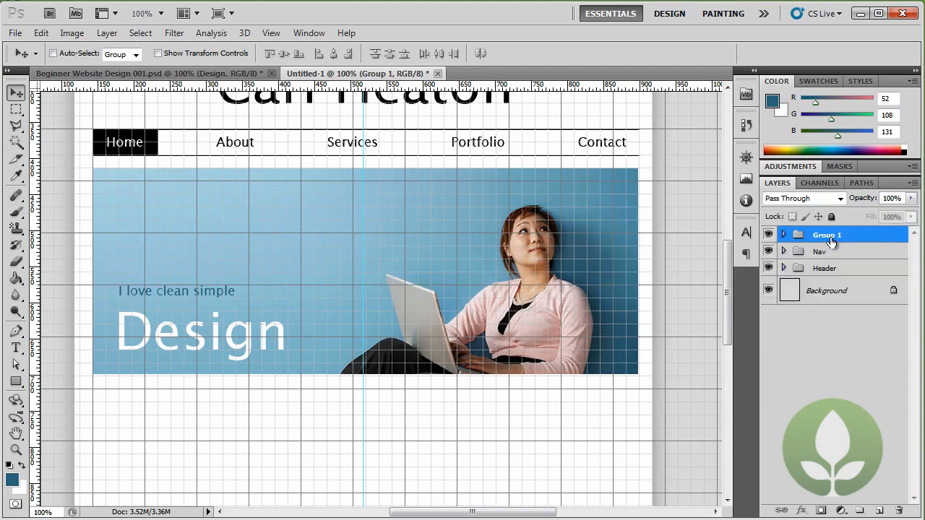
double_click(832, 236)
text(Banner)
key(Return)
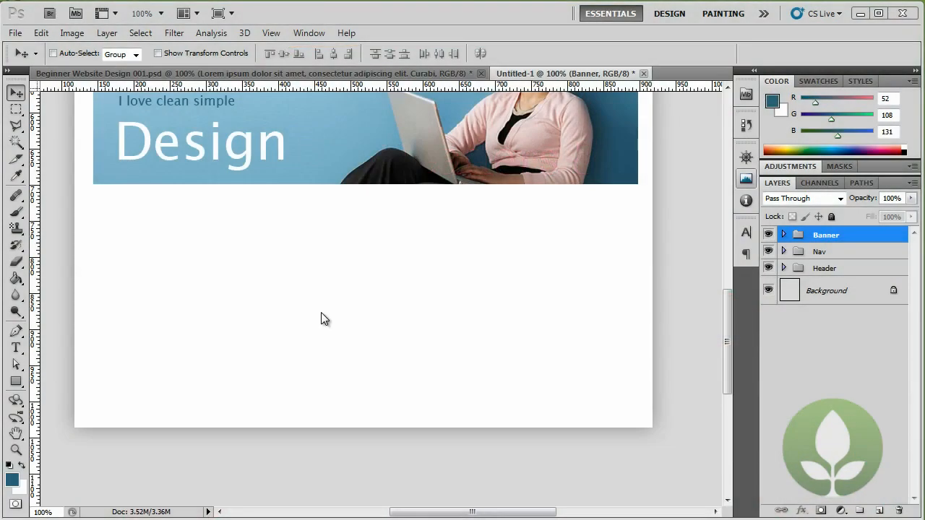
- Type the heading 'Professional Web Design' below the banner
click(17, 349)
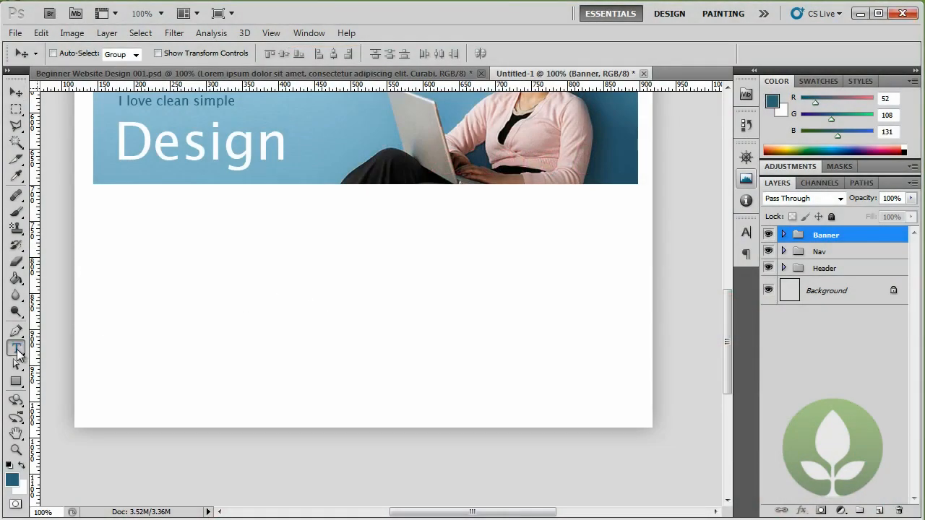
click(98, 215)
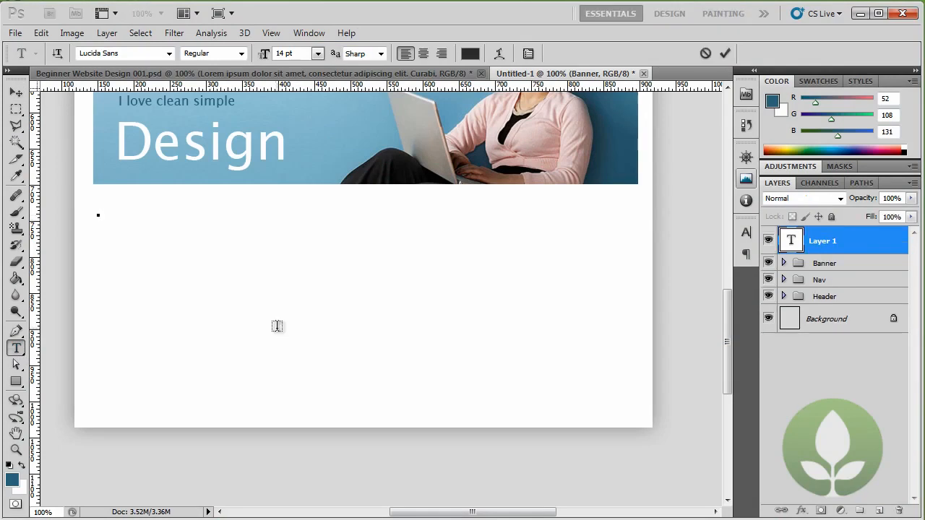
text(Professional Web Design)
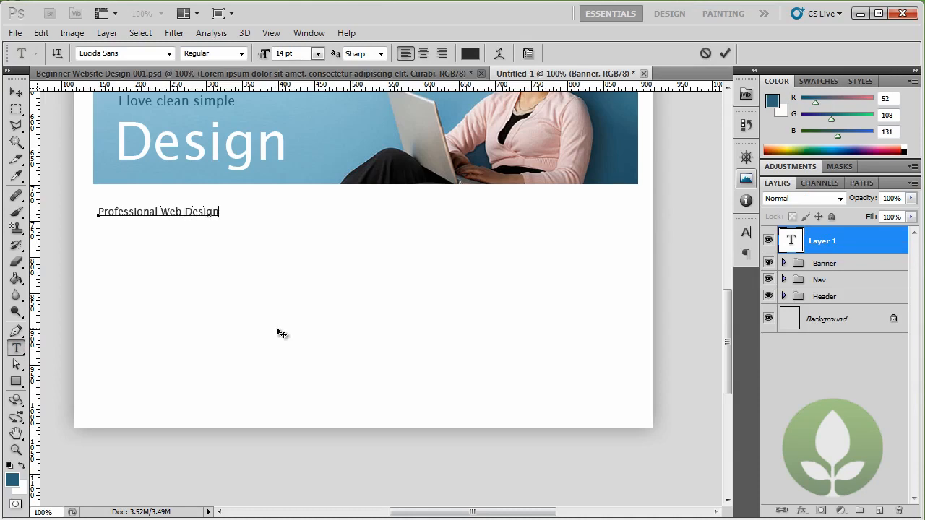
- Make the heading 30 pt dark grey #343434, then bring up the Lorem Ipsum page in Chrome
key(ctrl+a)
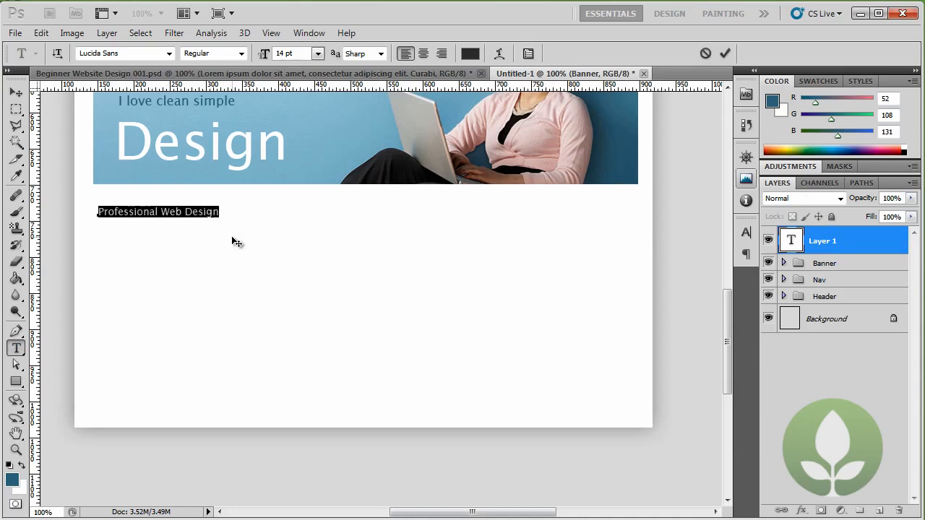
click(317, 54)
click(307, 233)
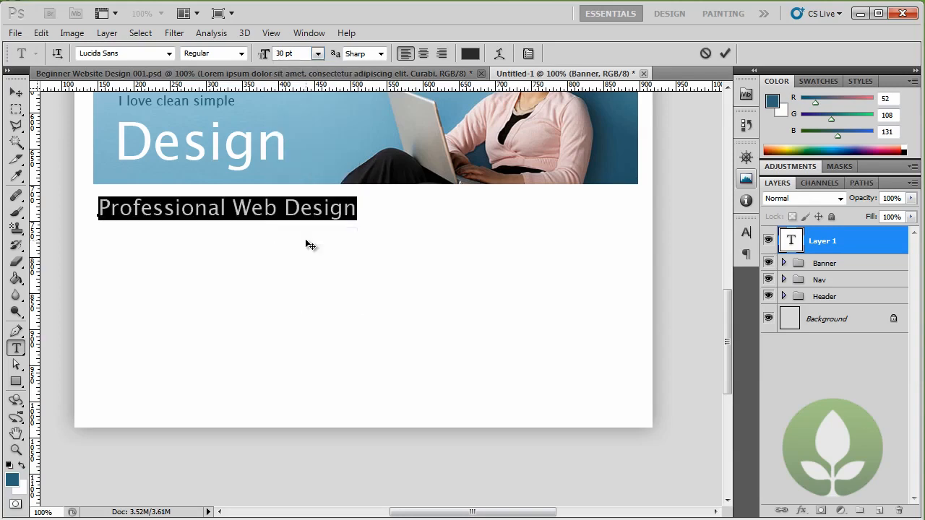
click(469, 54)
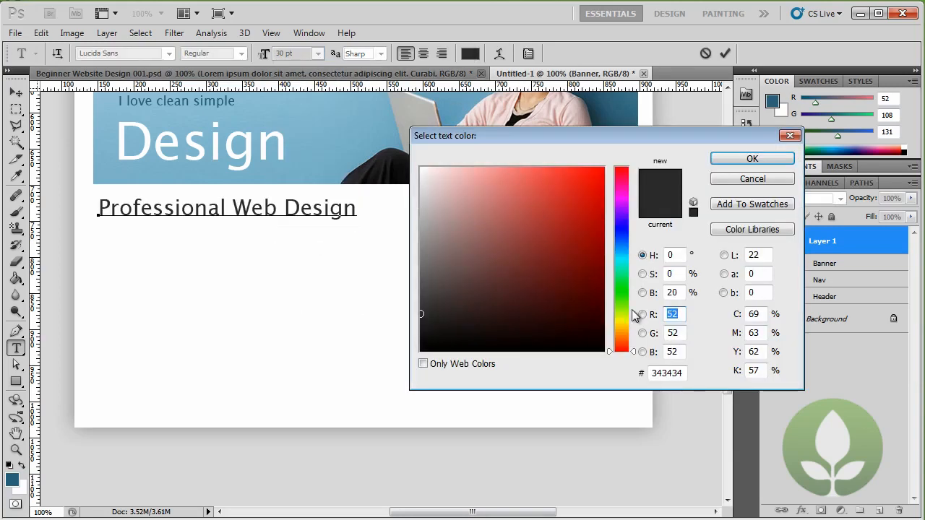
drag(685, 376, 643, 375)
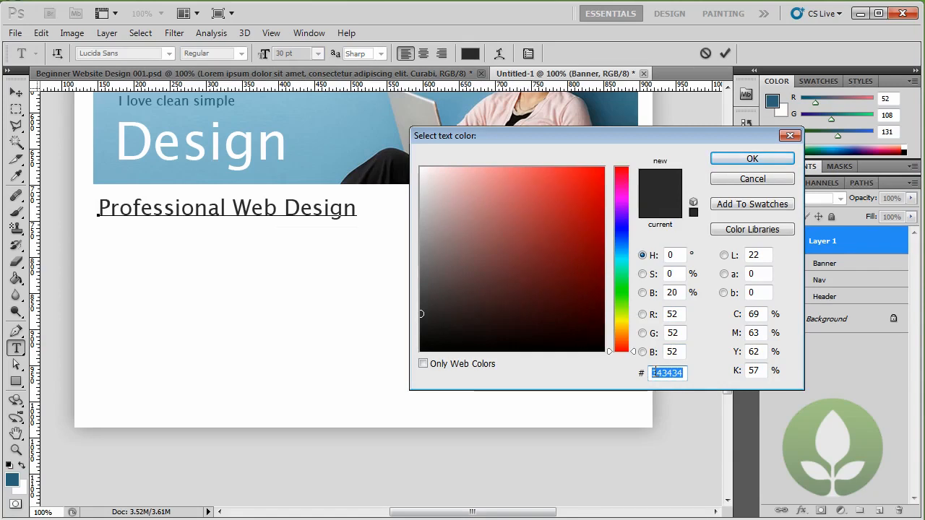
click(736, 158)
click(299, 211)
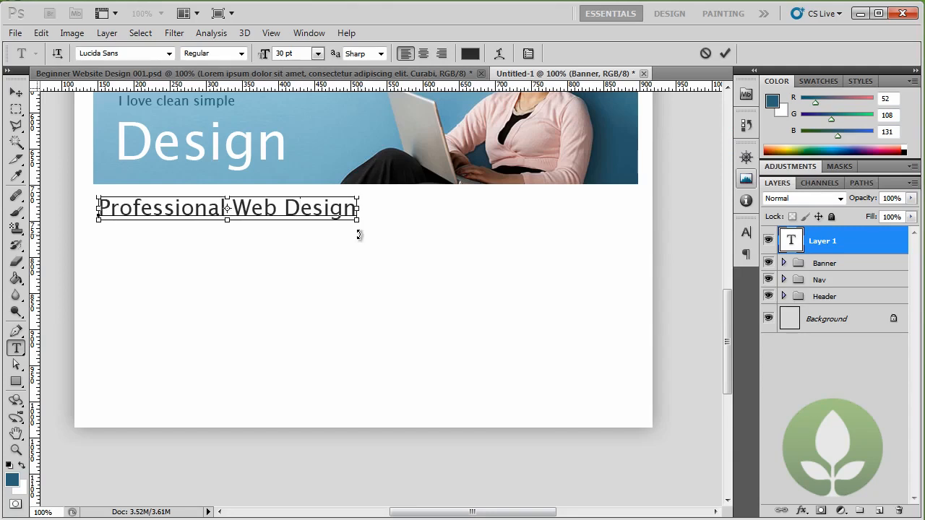
key(ctrl+Return)
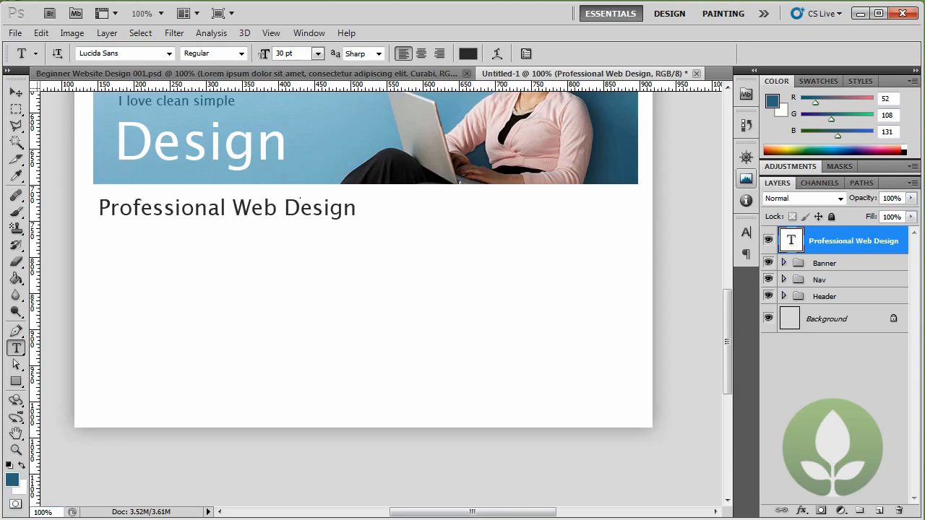
click(51, 513)
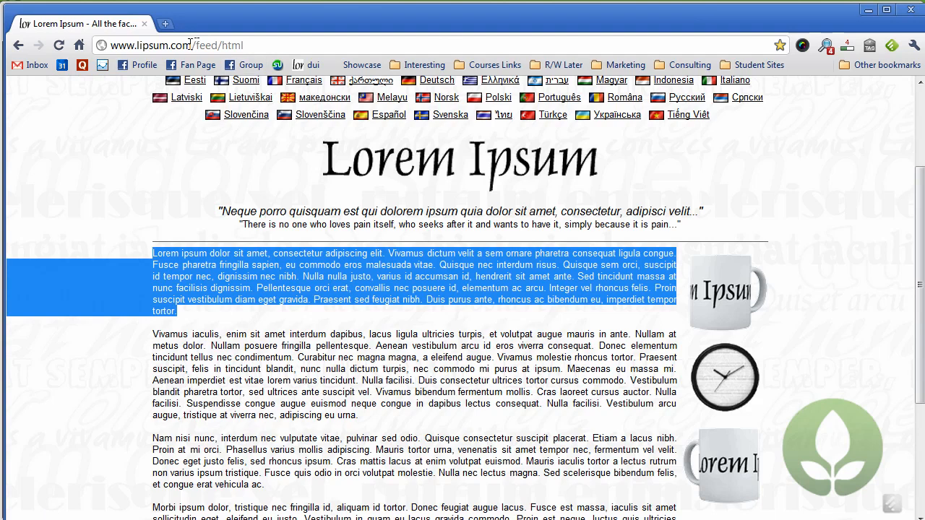
- Load the lipsum.com home page and generate a fresh set of Lorem Ipsum paragraphs
drag(191, 45, 271, 45)
key(BackSpace)
key(Return)
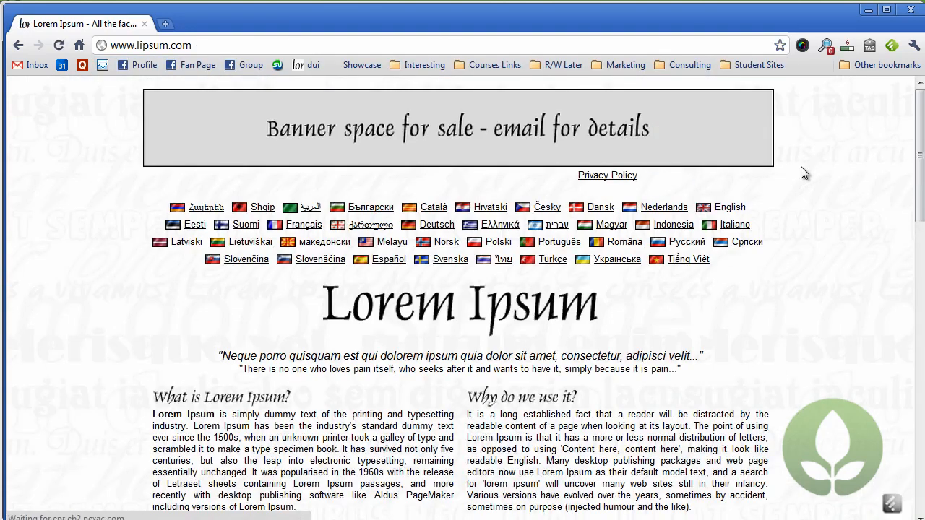
scroll(805, 174, down, 3)
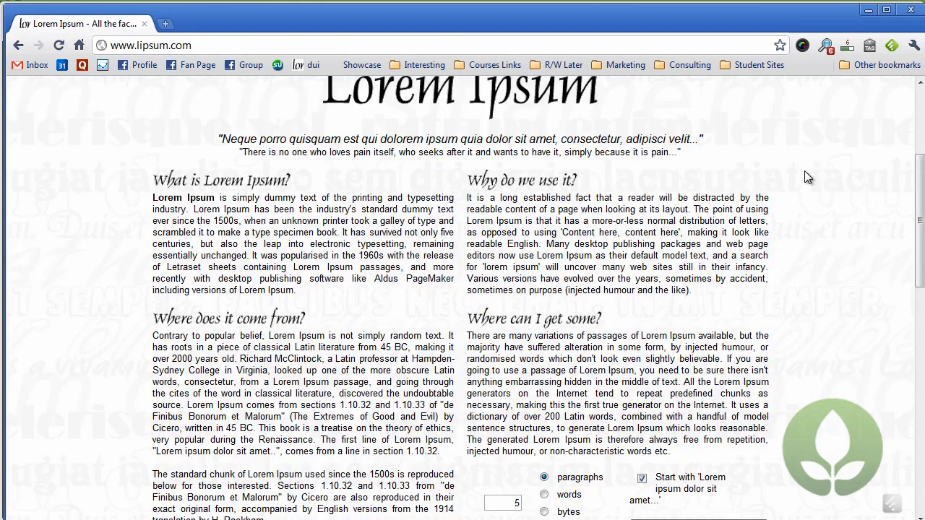
scroll(804, 171, down, 3)
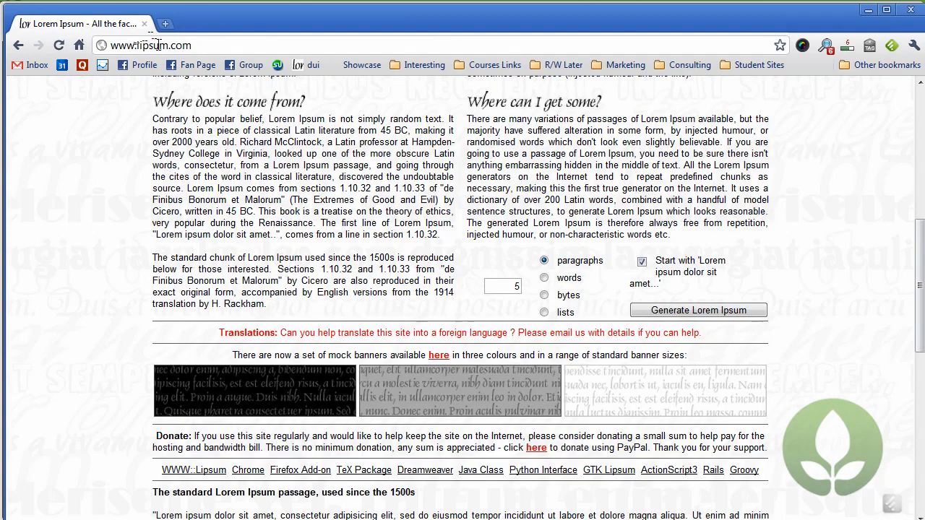
click(696, 310)
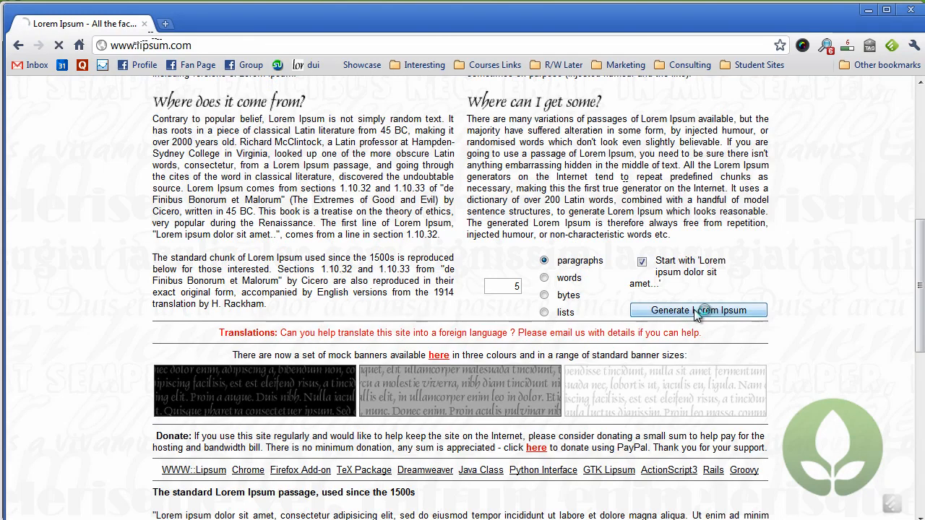
- Copy the opening lines of the first paragraph and minimize Chrome back to Photoshop
scroll(470, 247, down, 1)
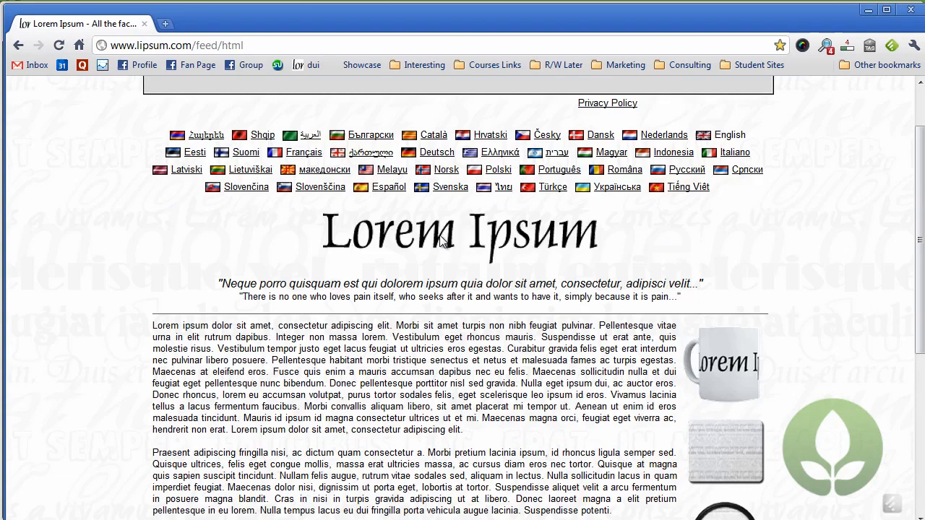
drag(151, 325, 330, 383)
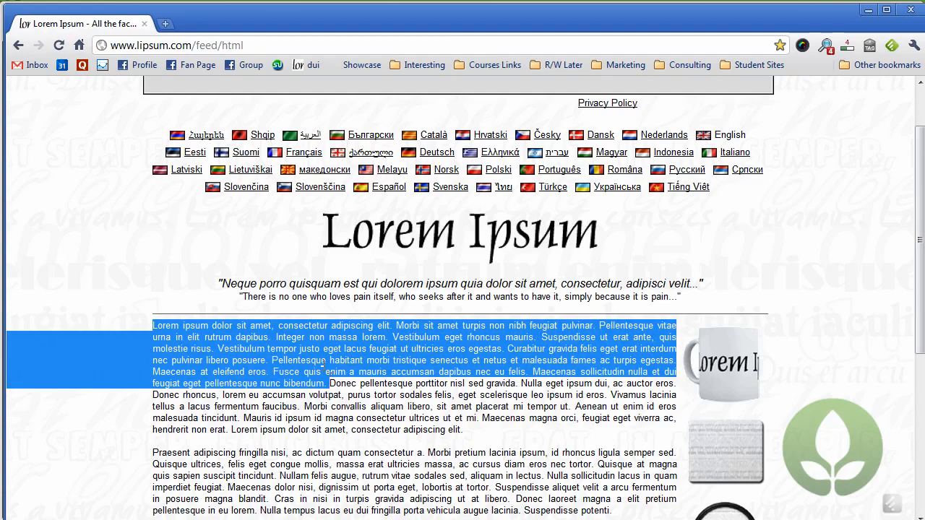
right_click(333, 355)
click(369, 374)
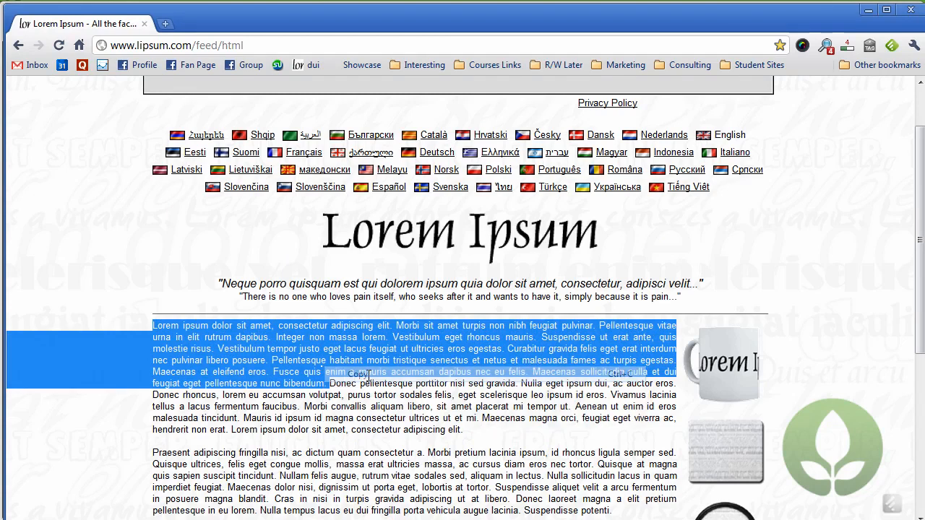
click(877, 13)
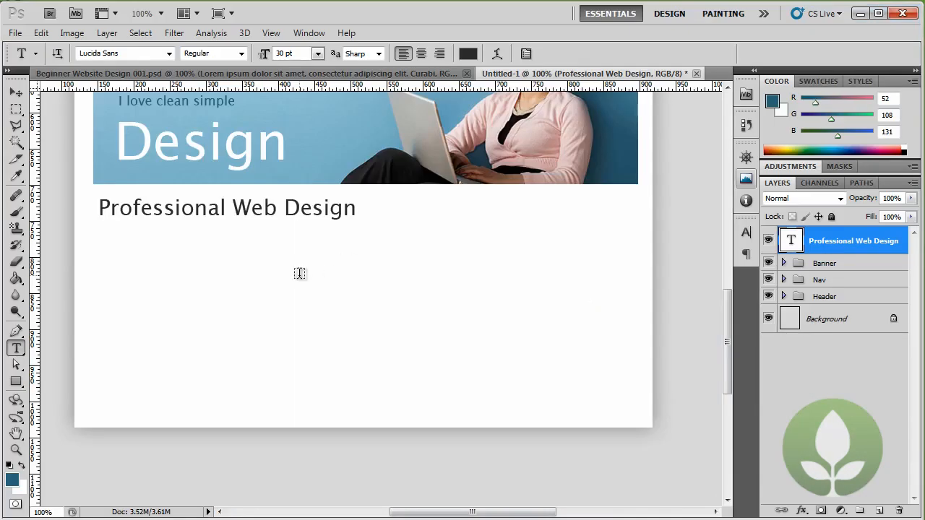
- Show the grid and paste the lorem text into a paragraph box under the heading
key(ctrl+apostrophe)
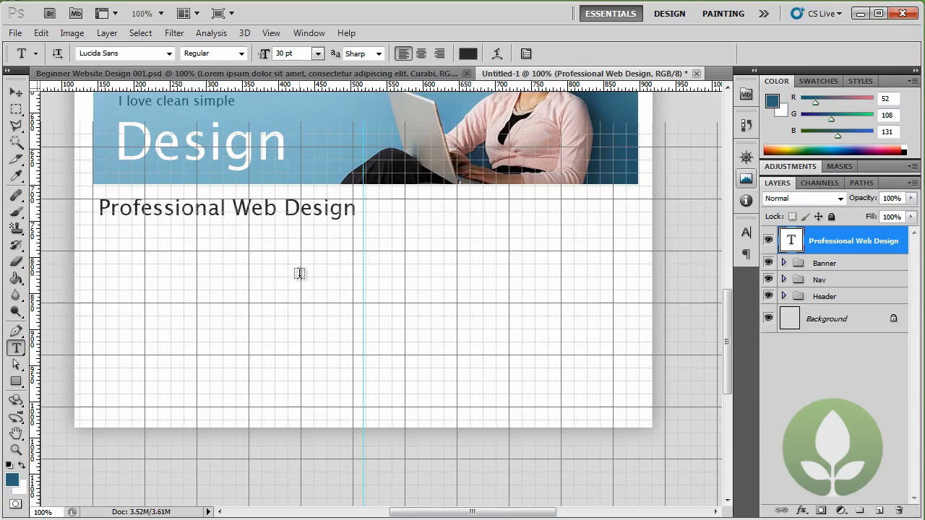
drag(94, 225, 347, 352)
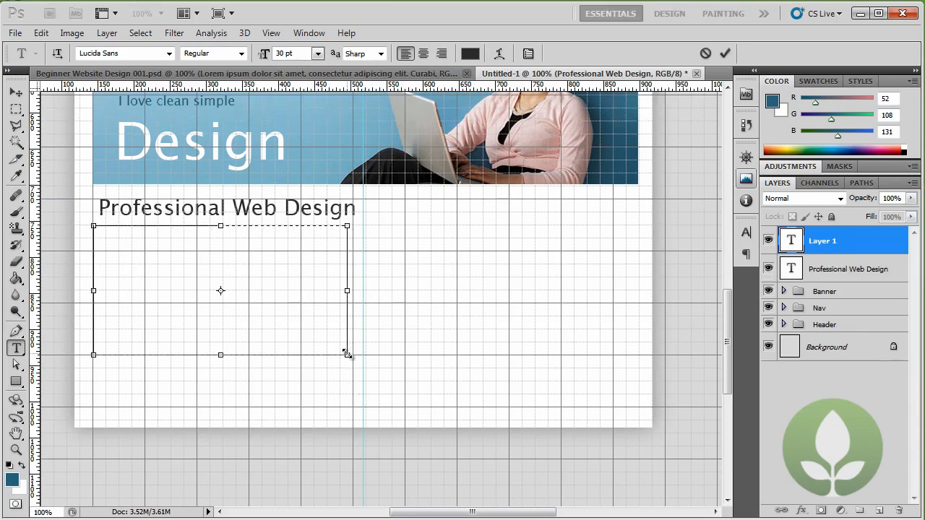
key(ctrl+v)
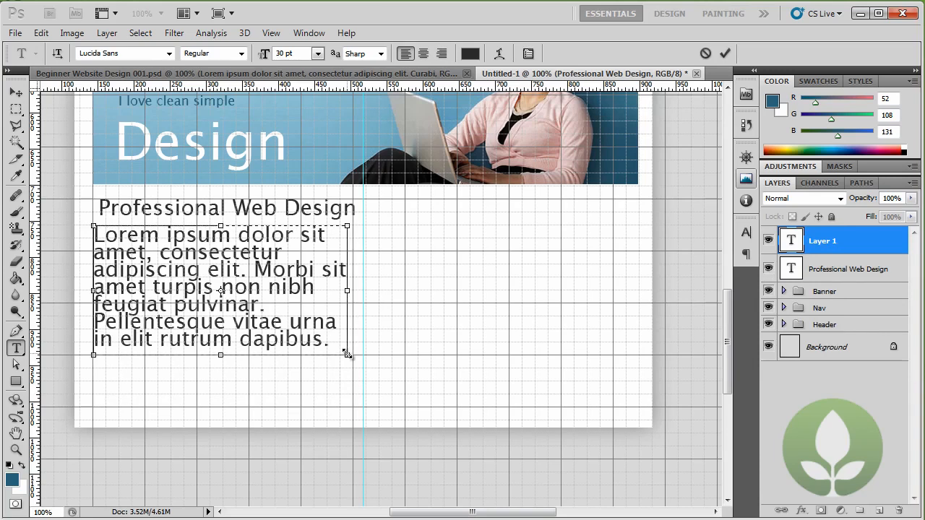
- Set all of the pasted paragraph text to 14 pt
key(ctrl+a)
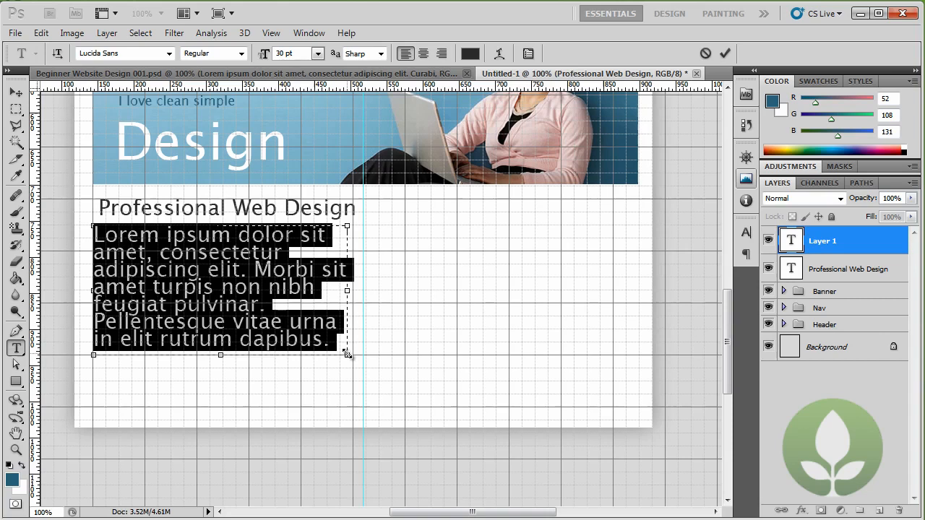
click(317, 54)
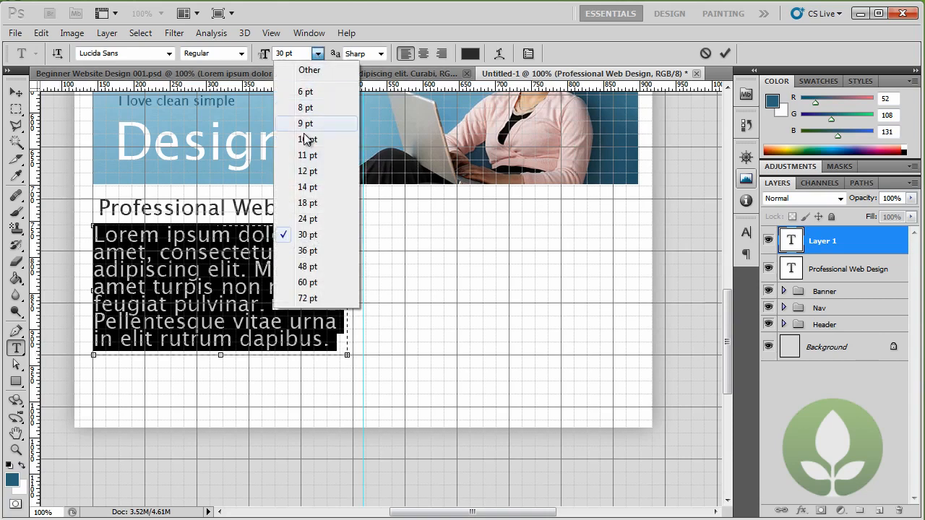
click(307, 186)
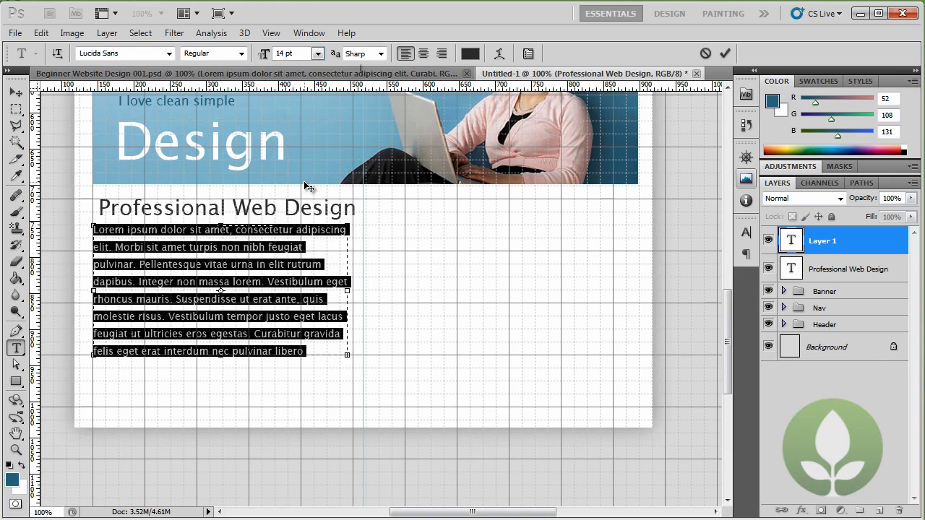
key(BackSpace)
key(ctrl+z)
click(309, 34)
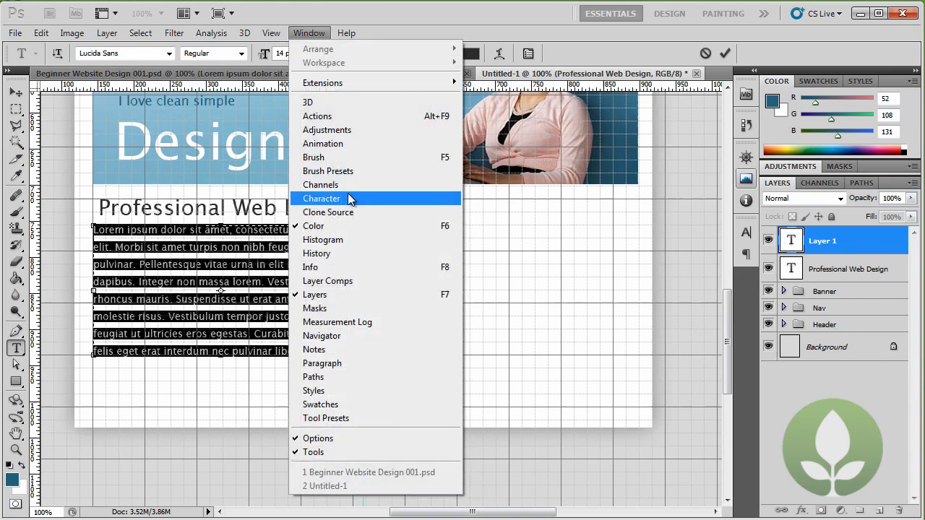
- In the Character panel, try 18 pt leading, settle on 24 pt, and commit the paragraph
click(350, 199)
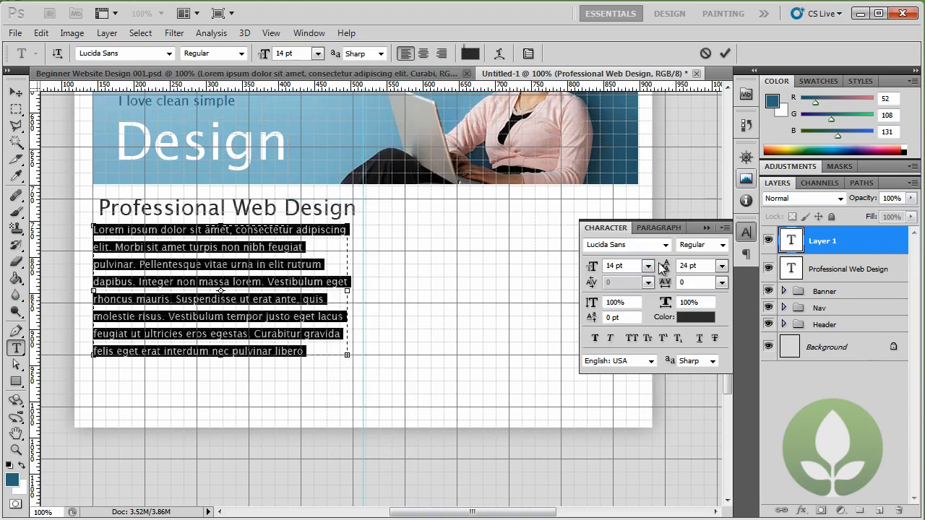
click(722, 267)
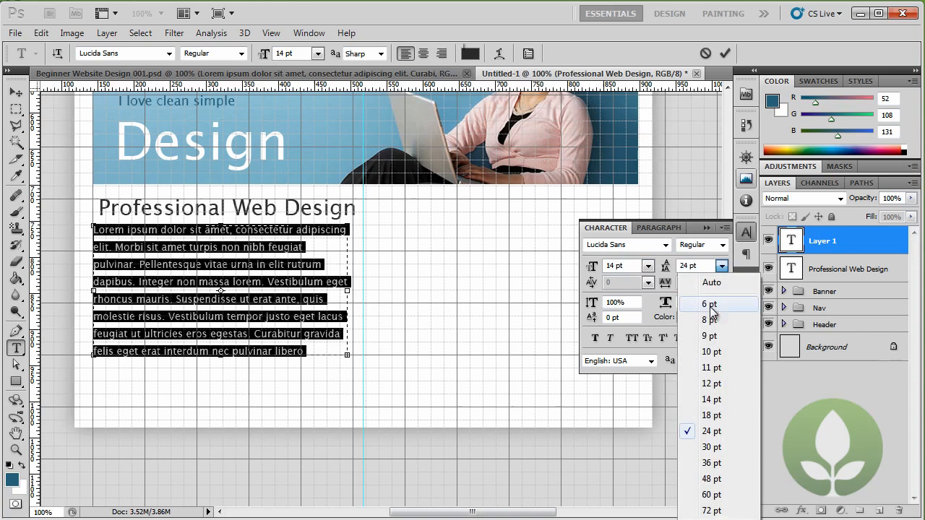
click(724, 426)
click(722, 266)
click(721, 415)
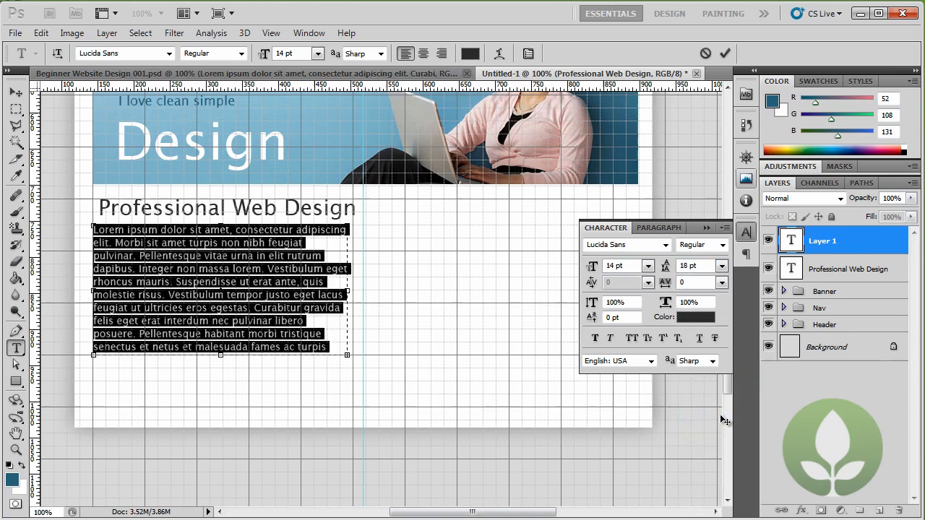
click(722, 266)
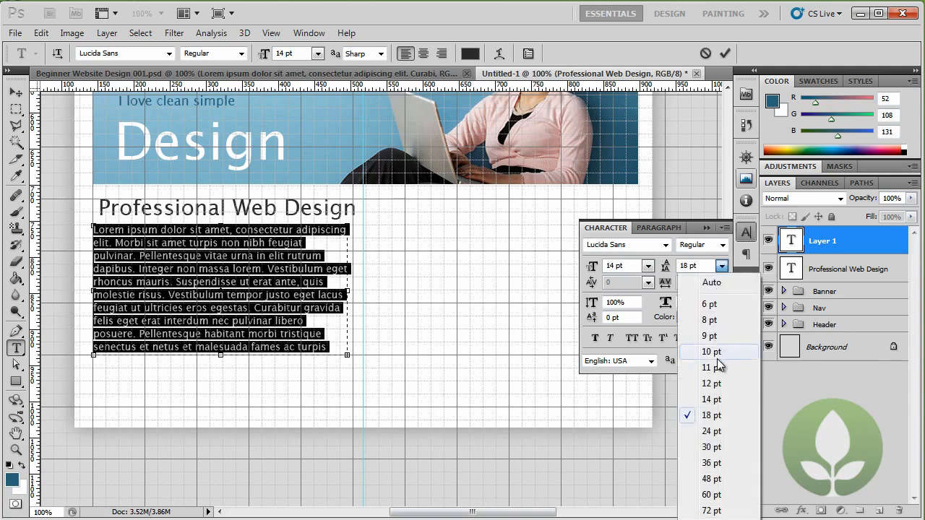
click(712, 431)
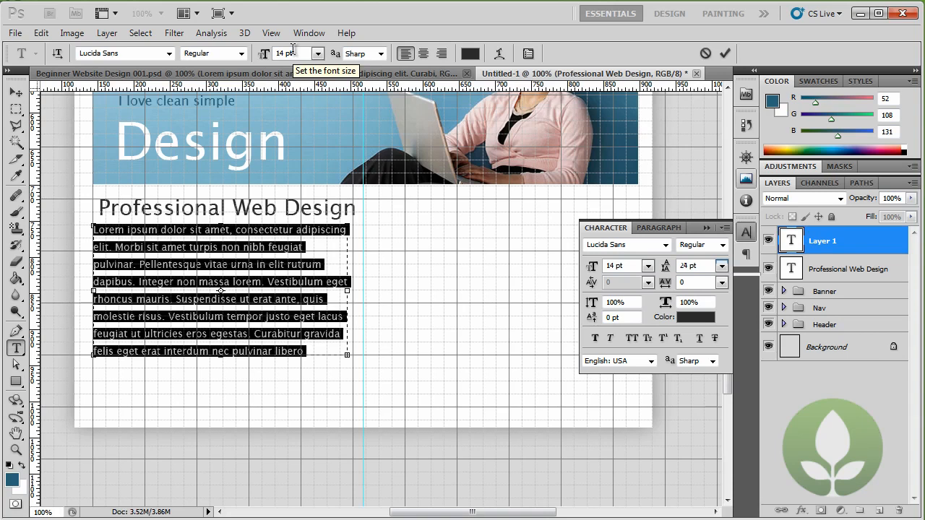
key(ctrl+Return)
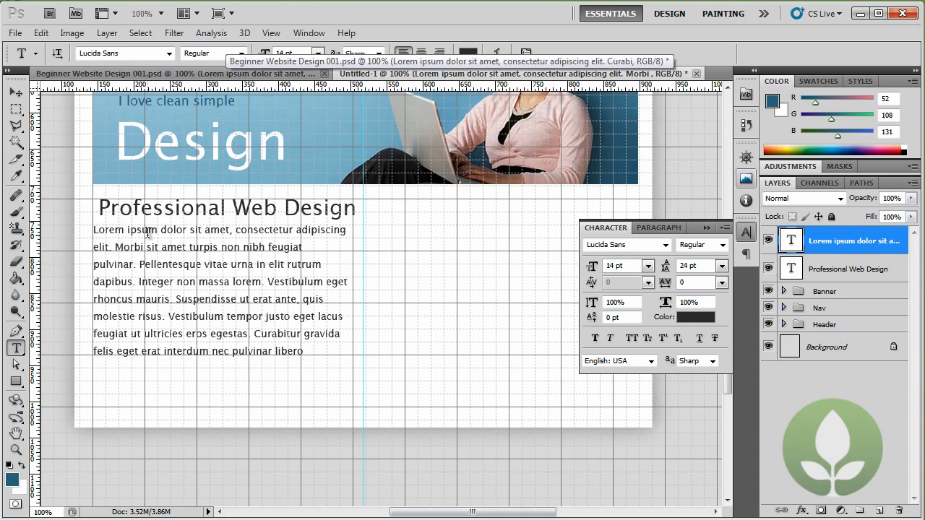
- Nudge the heading slightly left and down, and move the paragraph down clear of it
click(847, 269)
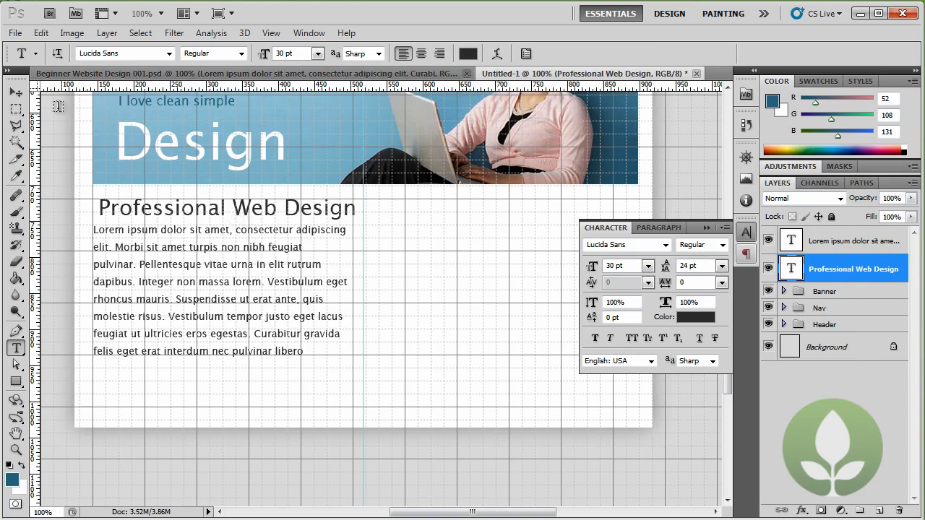
click(15, 93)
drag(119, 211, 114, 226)
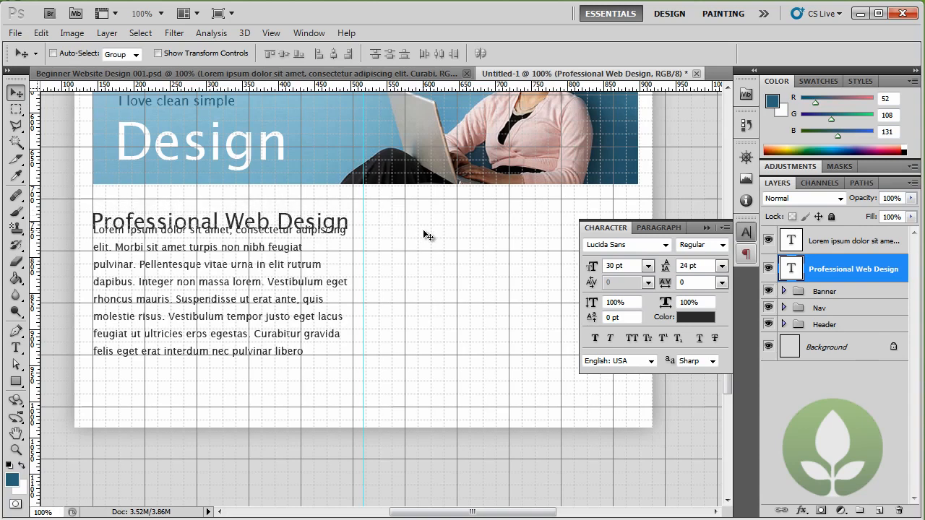
click(864, 242)
drag(236, 287, 235, 300)
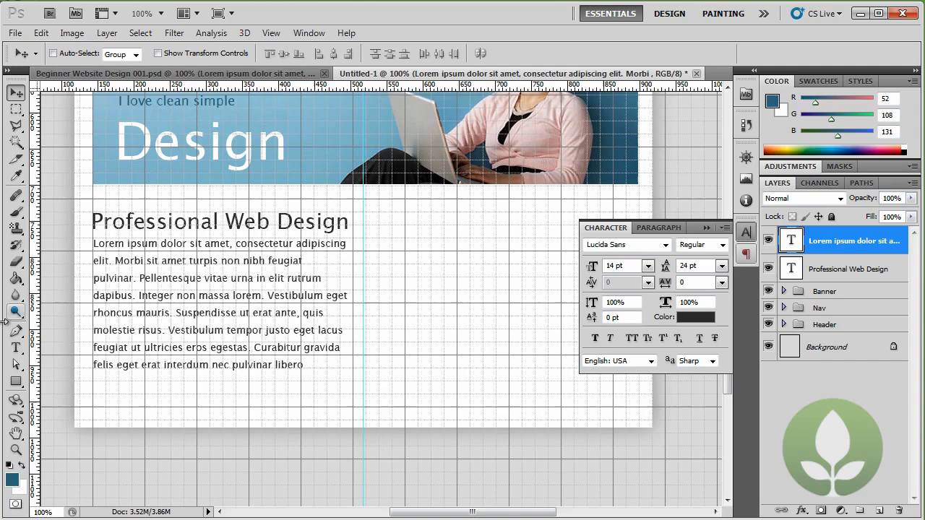
- Shorten the paragraph box so the text ends at 'Curabitur gravida', and commit the edit
click(16, 349)
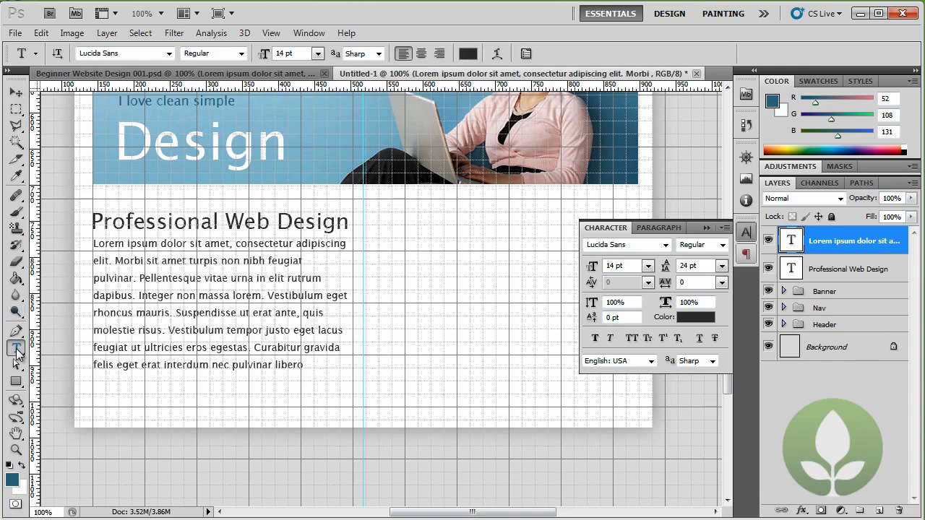
click(168, 319)
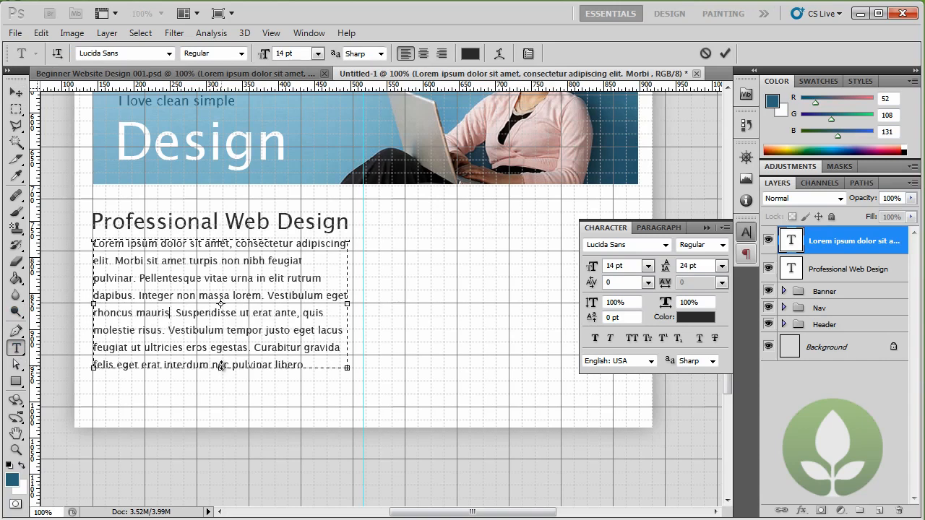
drag(220, 369, 221, 355)
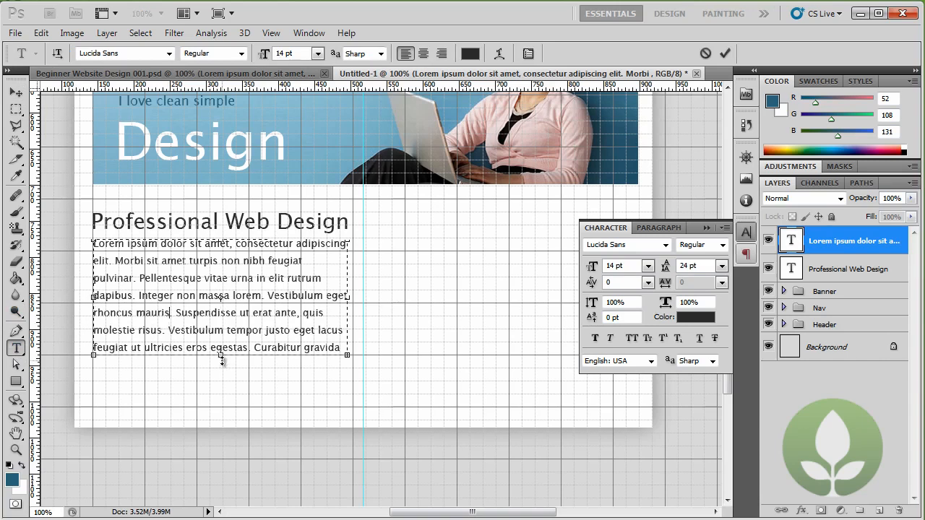
click(569, 403)
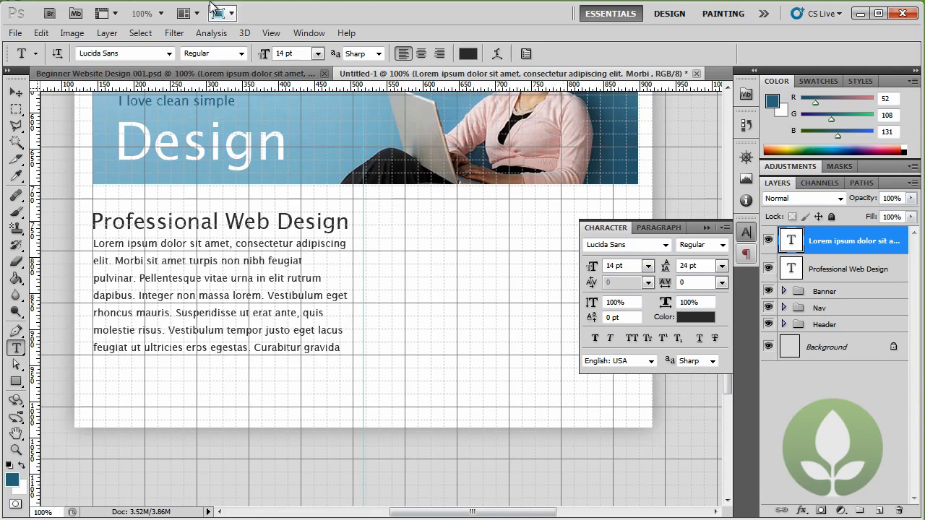
click(15, 33)
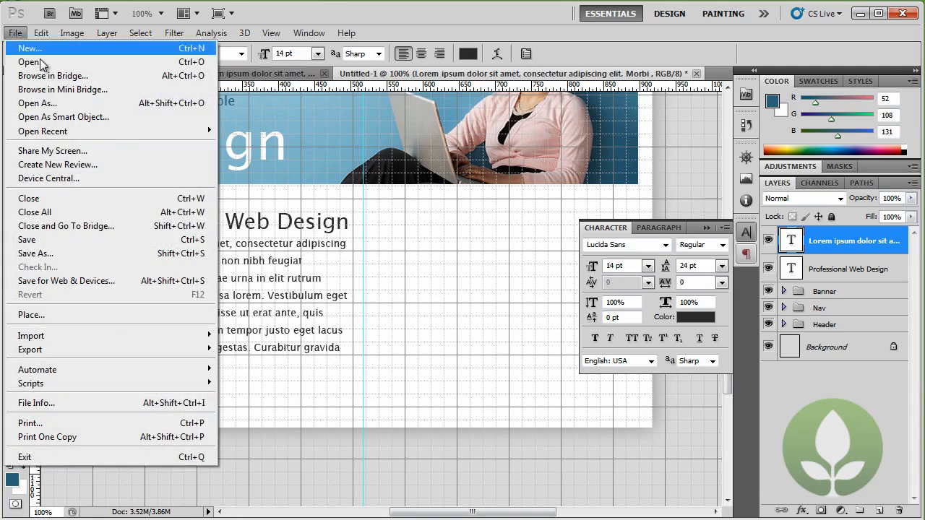
- Place websites.png right of the body text, scale it to about 83%, and hide the grid
click(57, 315)
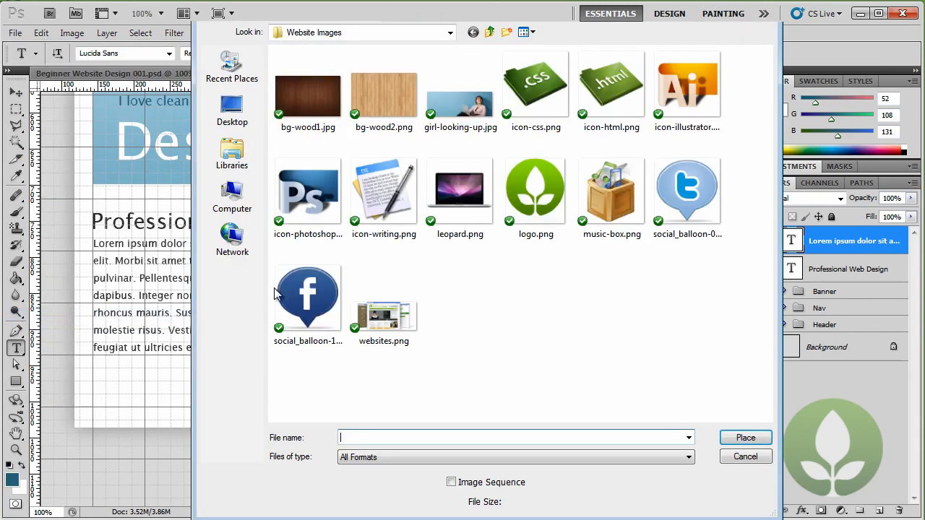
double_click(388, 314)
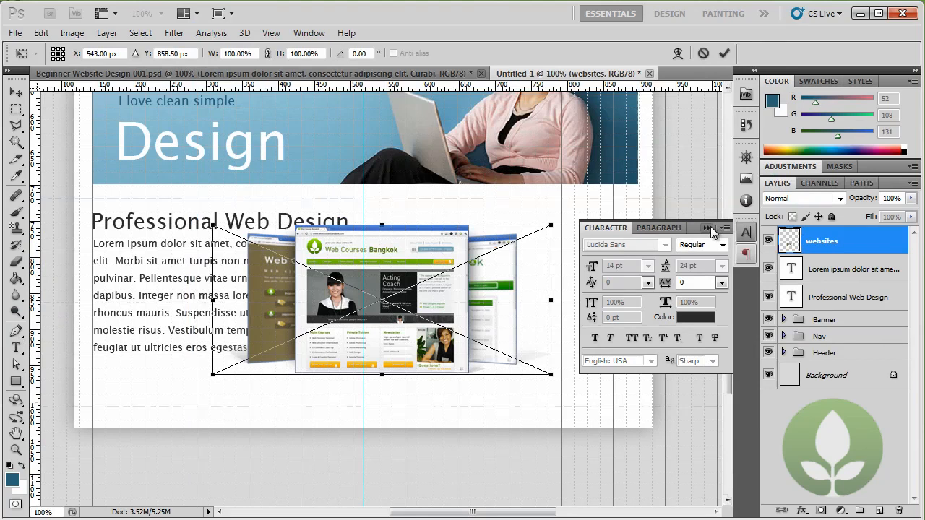
click(705, 228)
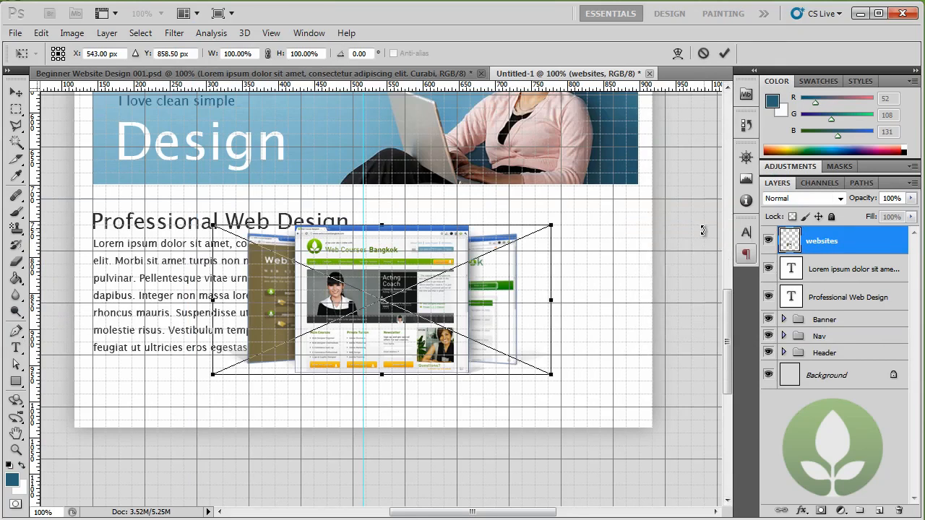
drag(369, 332, 451, 329)
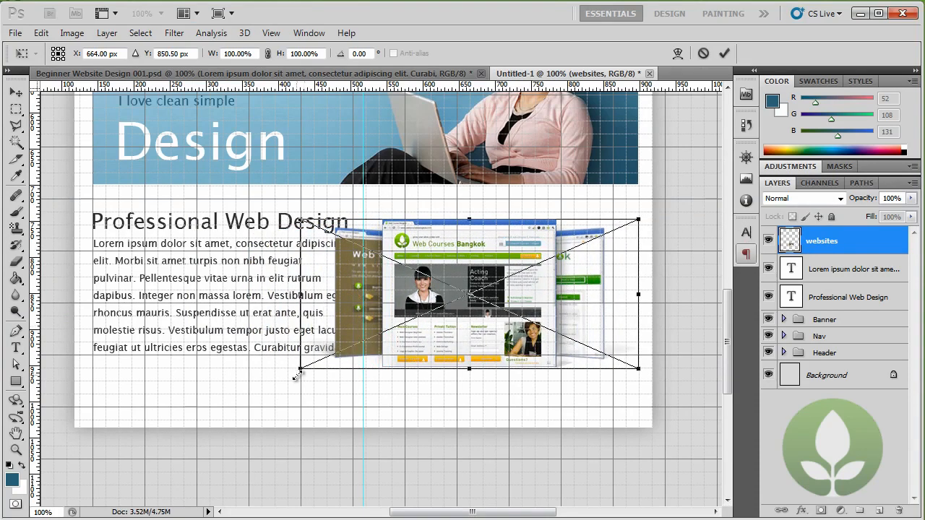
drag(300, 371, 359, 343)
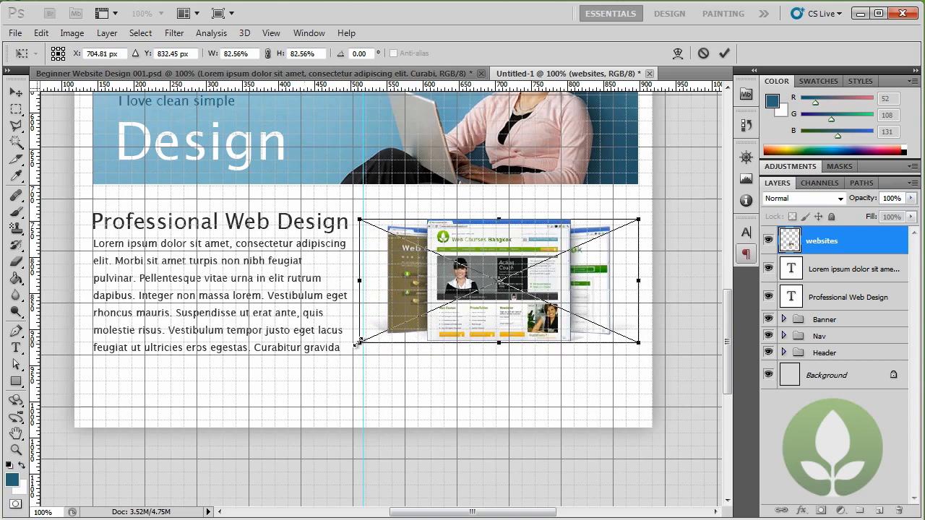
key(Return)
key(t)
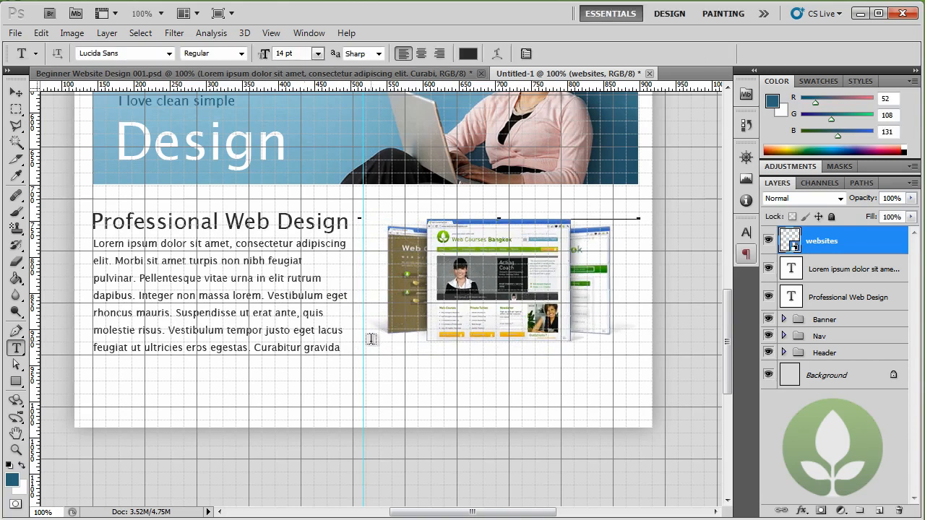
key(ctrl+h)
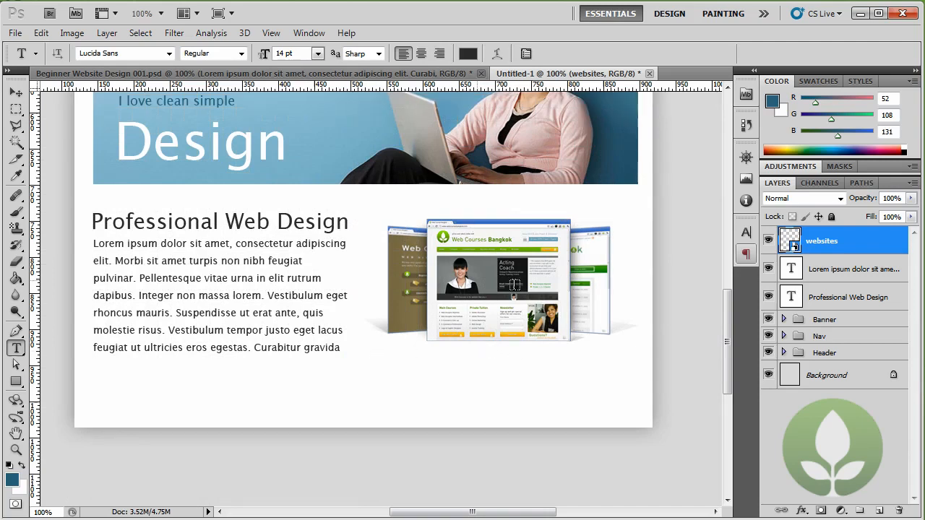
- Nudge the screenshots image lower, then group heading, paragraph and image as 'Body'
click(16, 93)
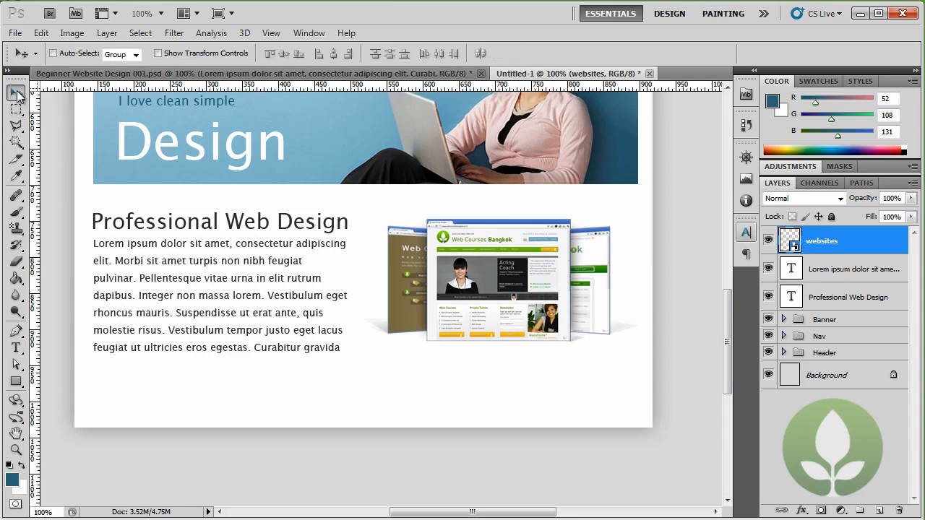
drag(457, 233, 454, 257)
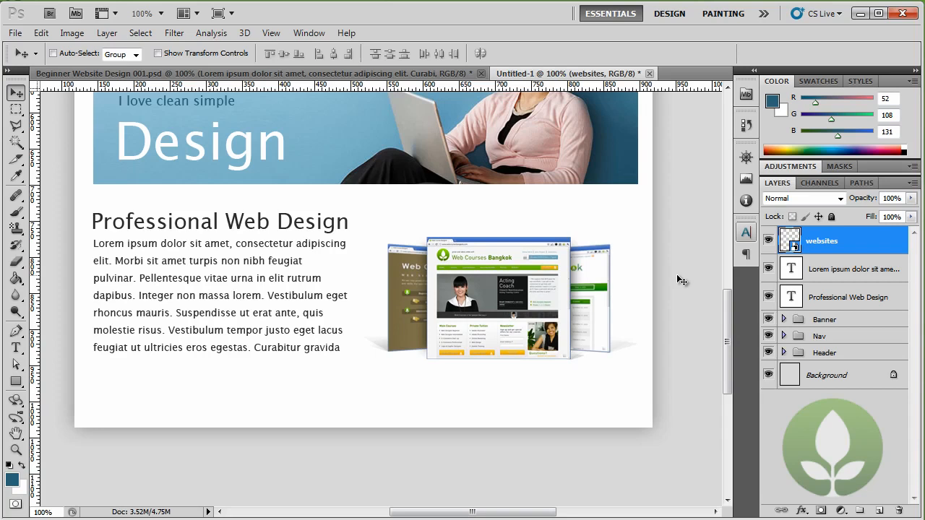
shift+click(839, 294)
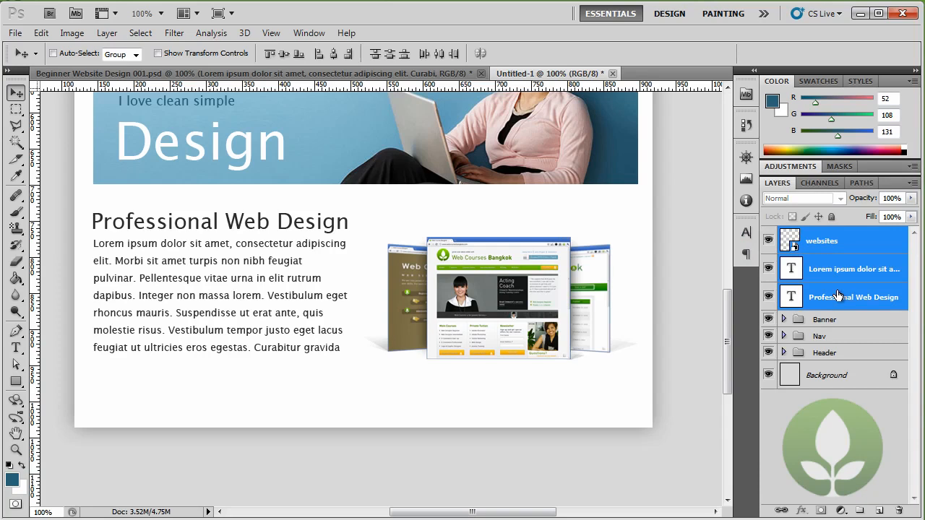
key(ctrl+g)
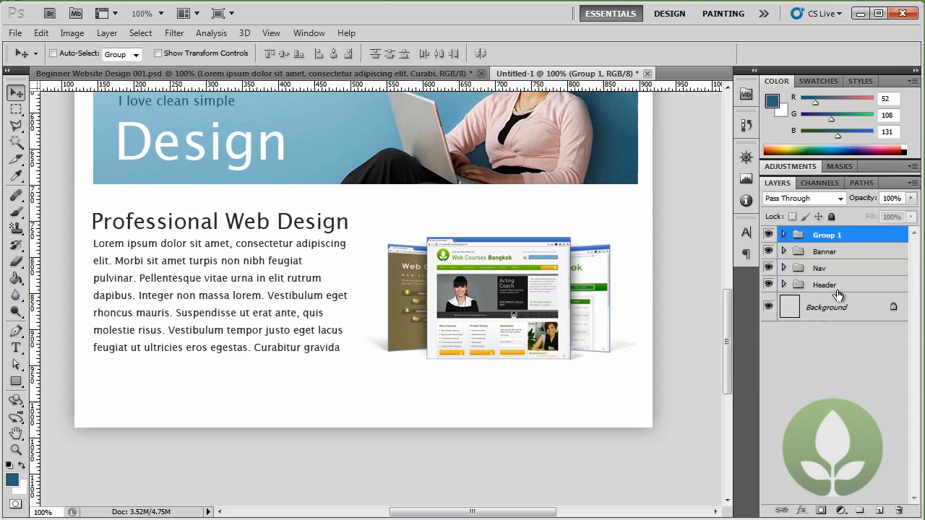
double_click(825, 235)
text(B)
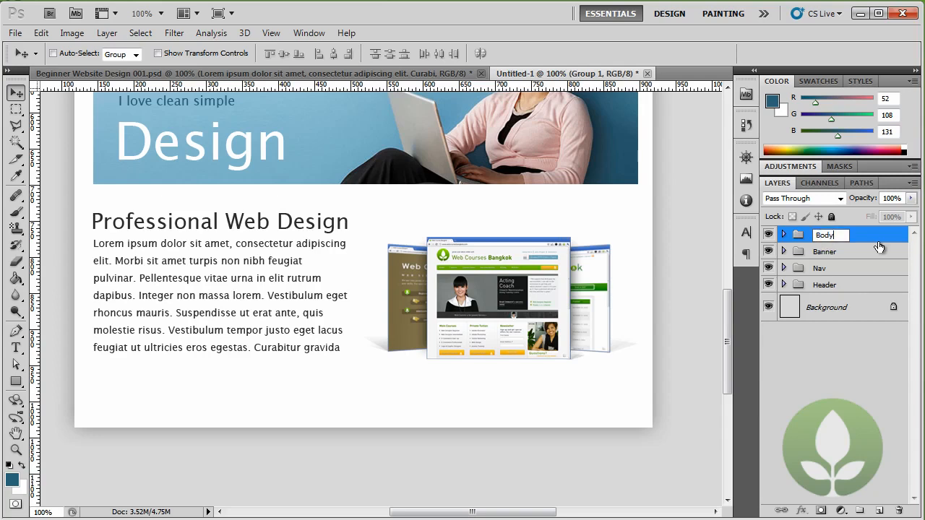
text(ody)
key(Return)
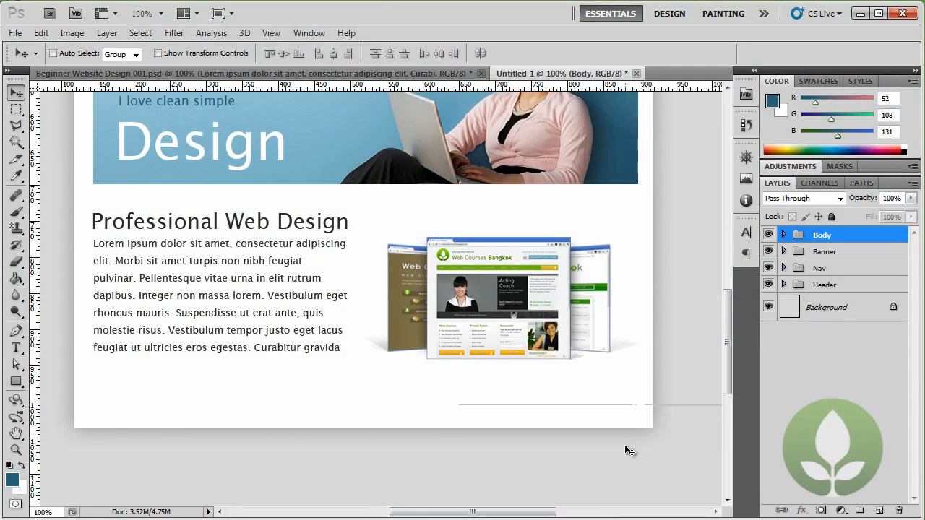
key(ctrl+h)
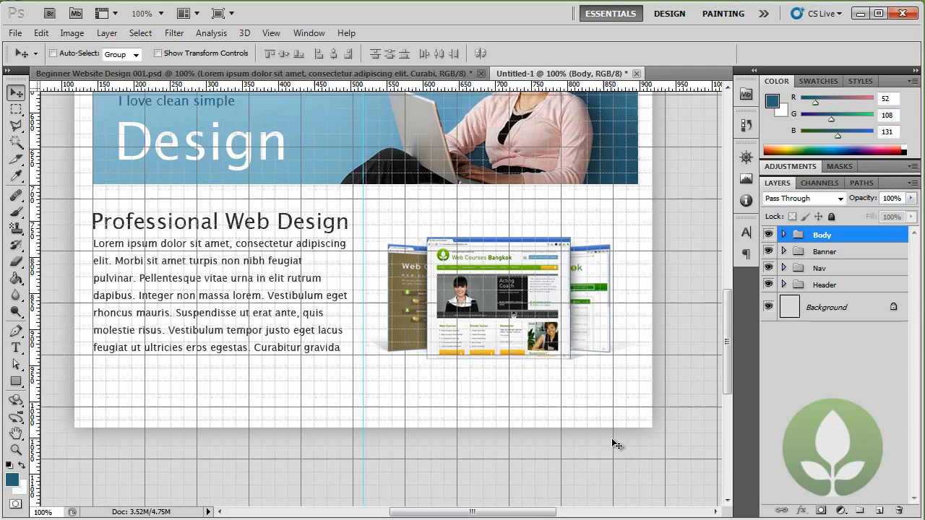
- Pick the Rectangle tool and set the foreground to a light green sampled from the page
click(17, 383)
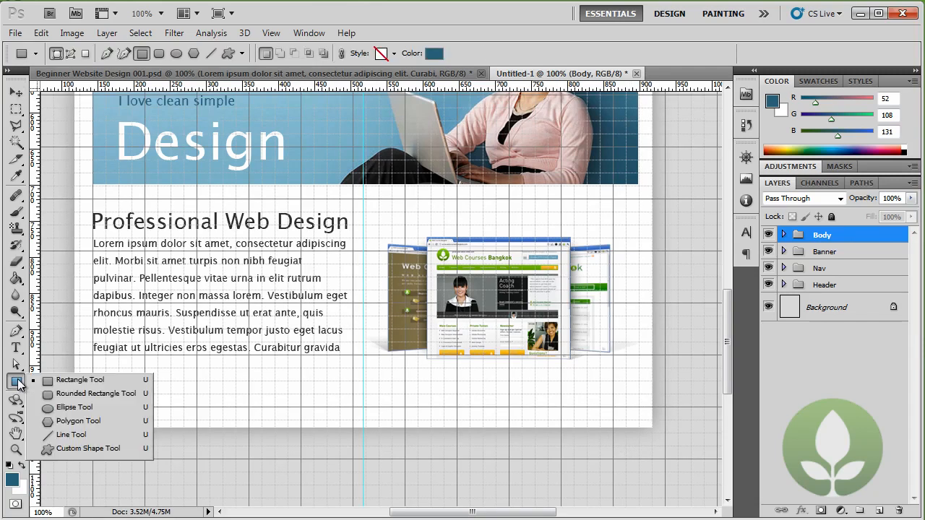
click(81, 380)
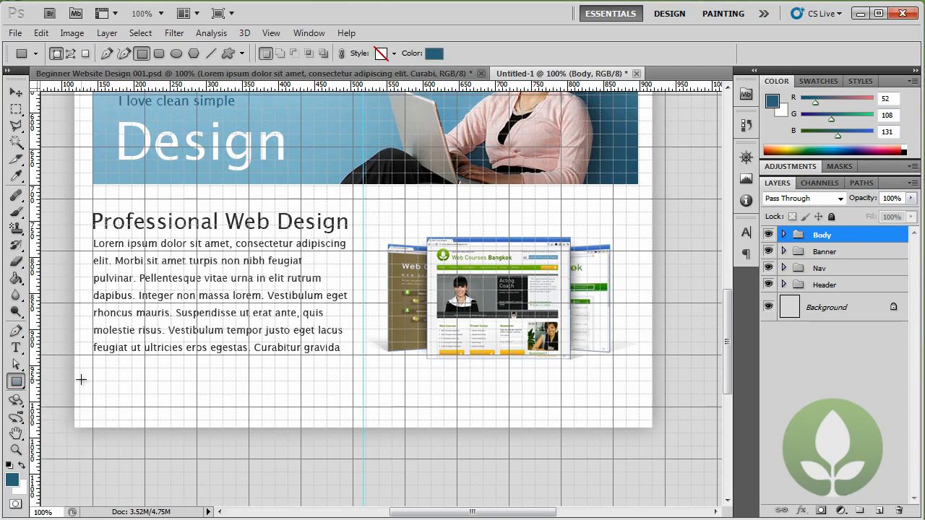
key(i)
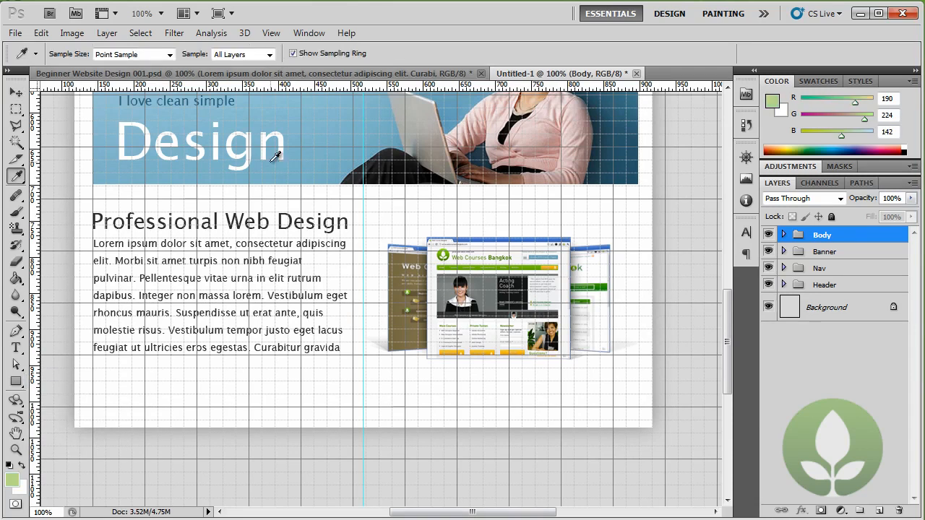
click(12, 484)
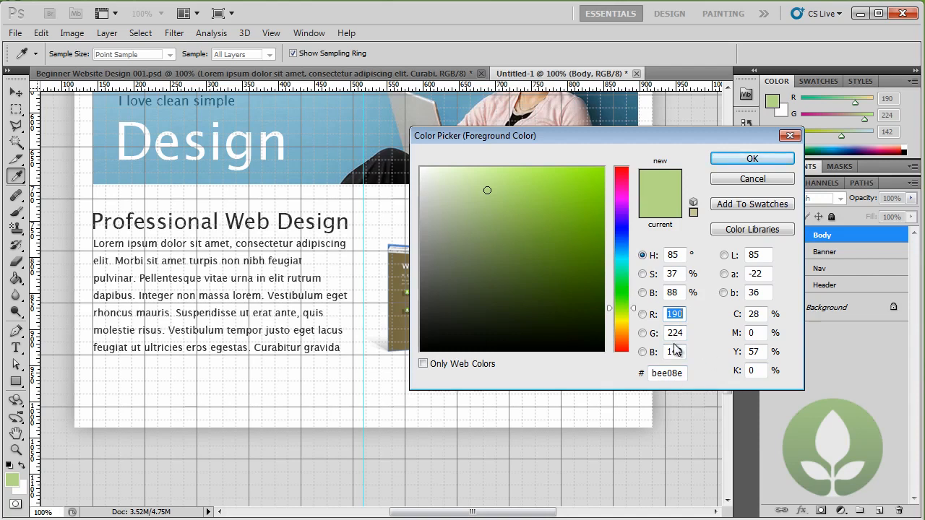
click(729, 158)
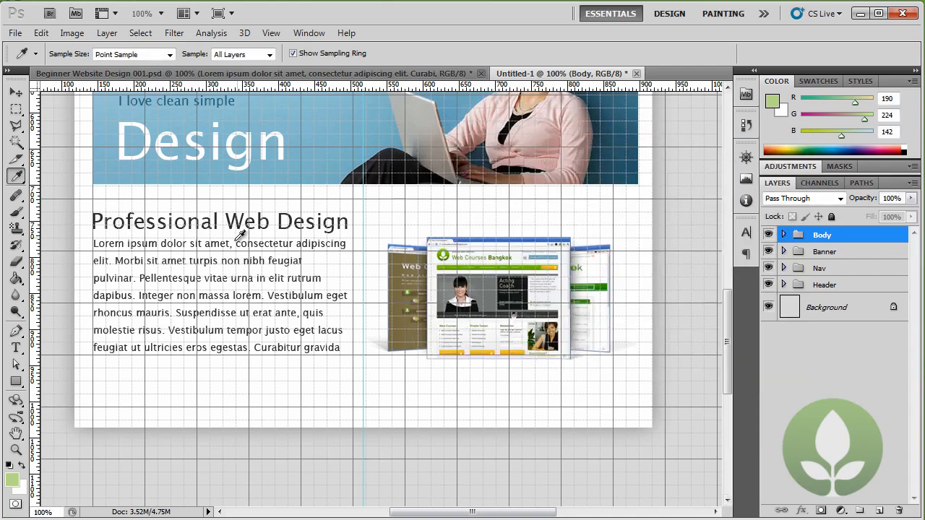
- Draw a light green rectangle across the page width below the body content
click(16, 381)
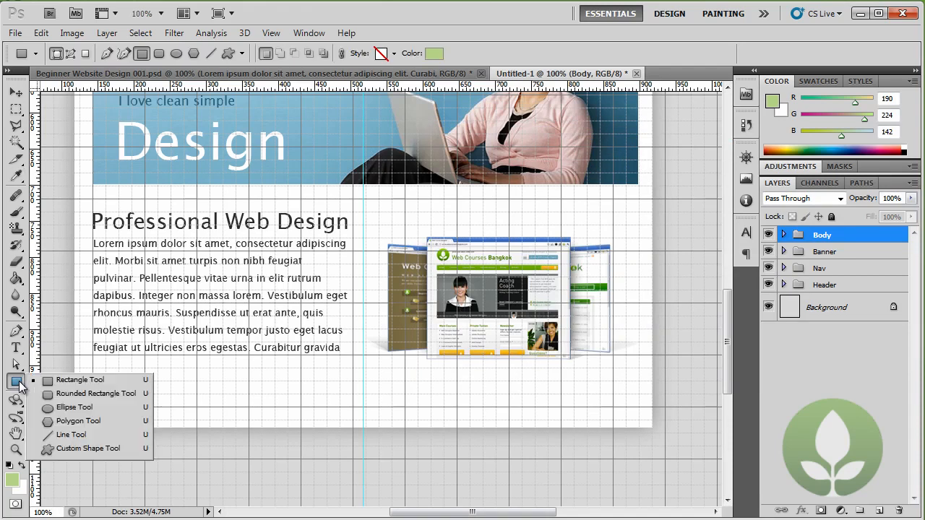
click(56, 383)
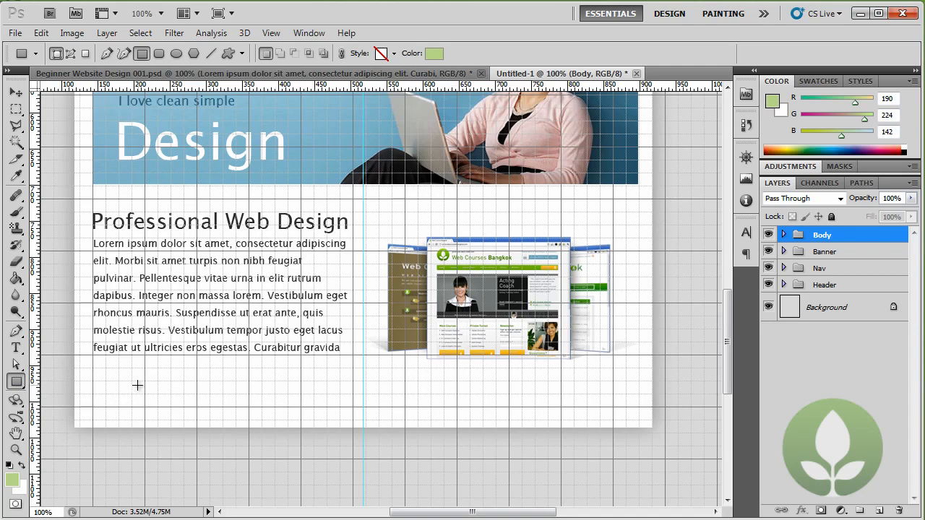
drag(115, 387, 639, 438)
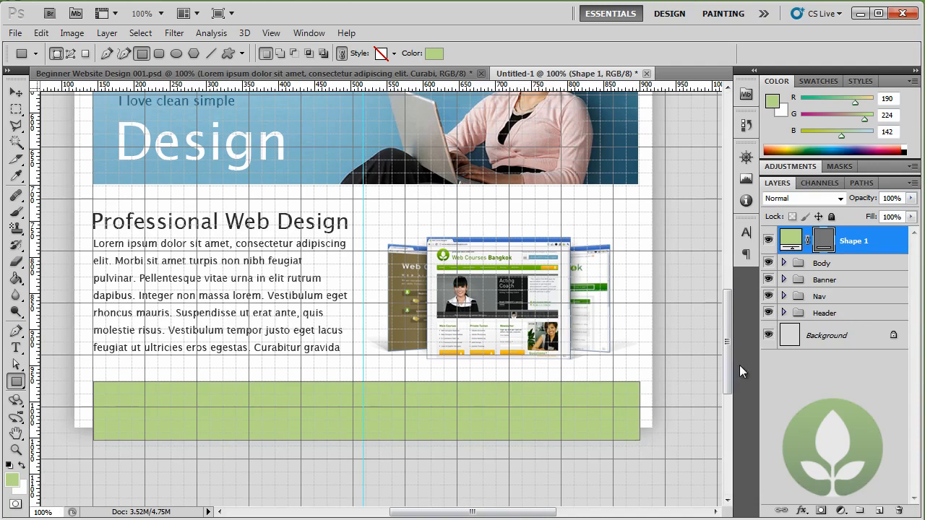
drag(730, 351, 730, 377)
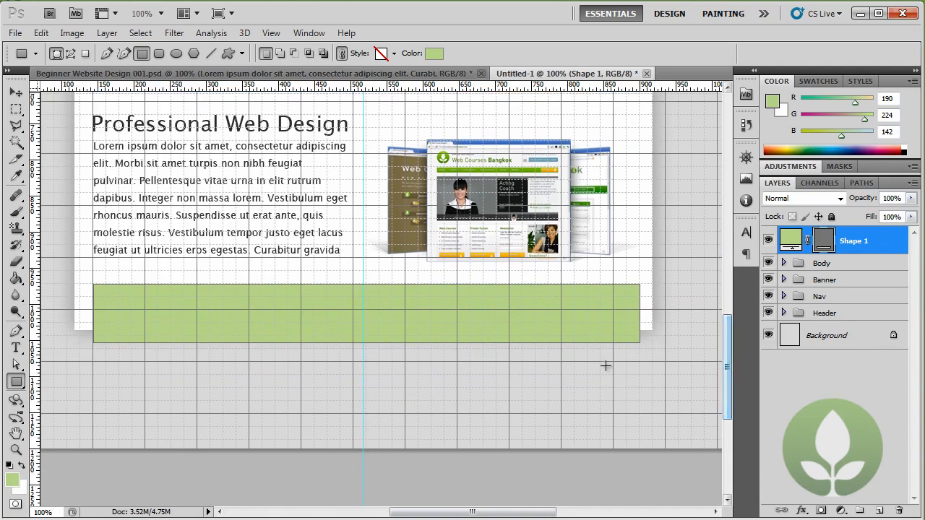
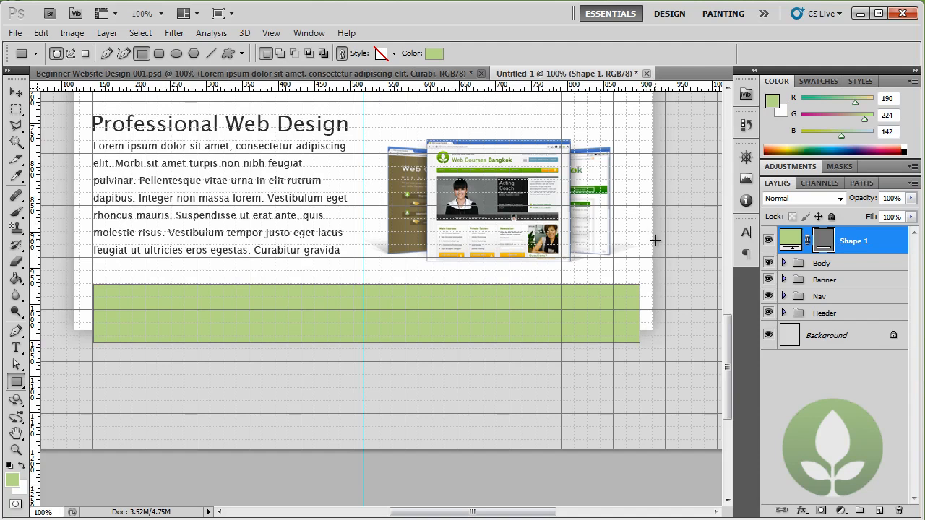
- Stretch the Header group's white Background layer to about 104.4% height so it extends below the green bar
click(784, 312)
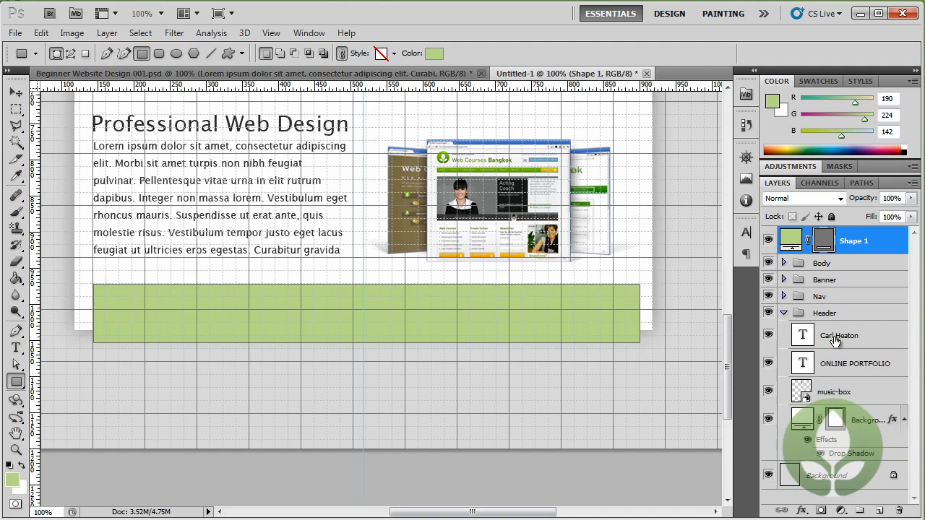
click(858, 420)
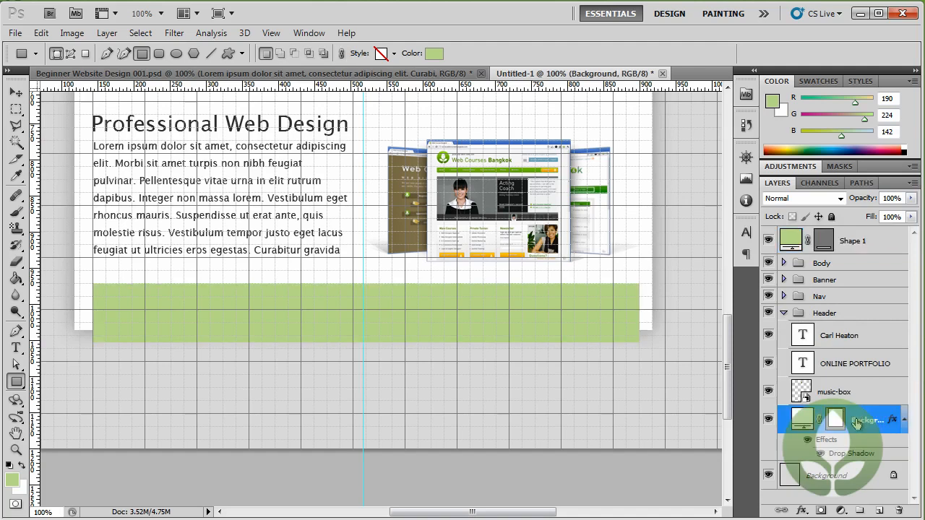
key(ctrl+t)
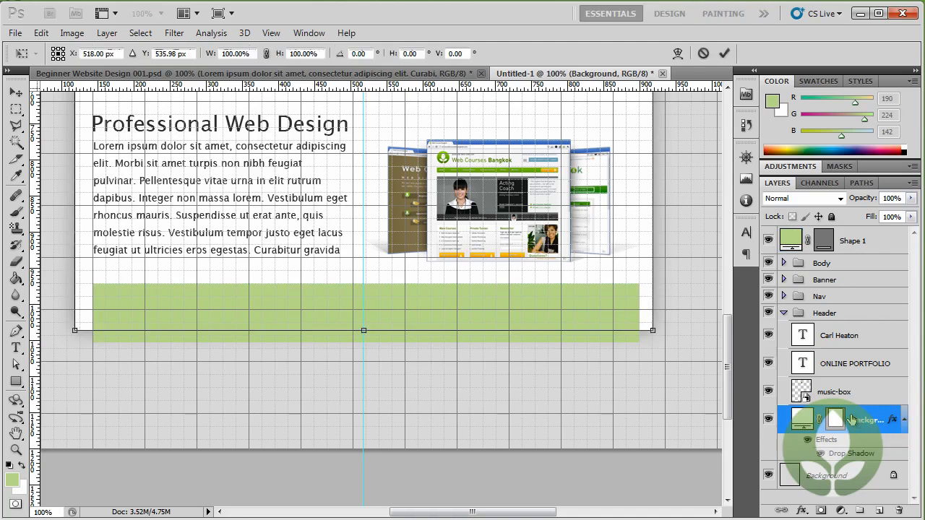
drag(363, 331, 367, 370)
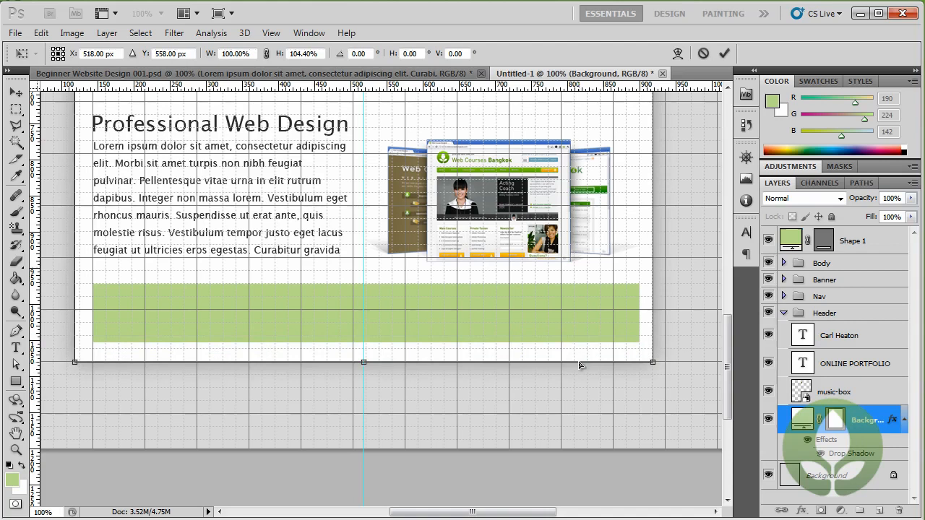
key(Return)
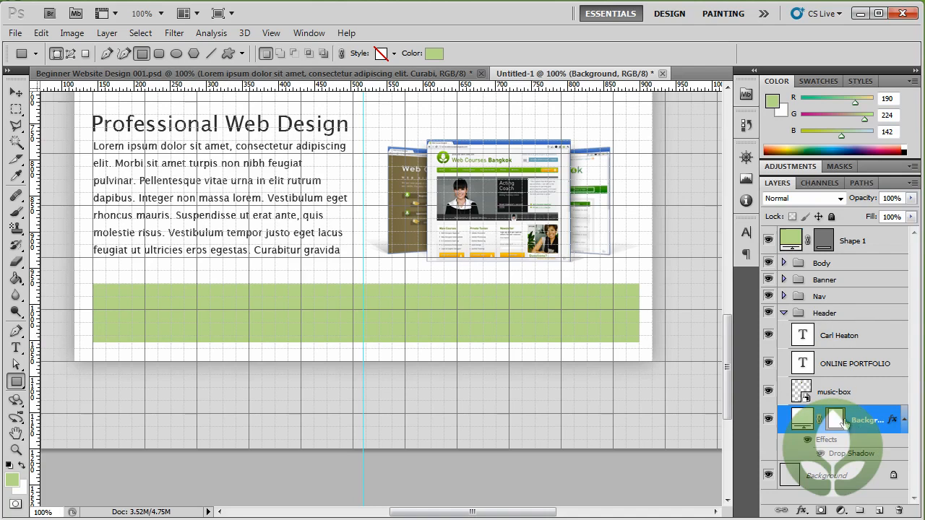
mouse_move(855, 423)
mouse_down()
mouse_move(842, 469)
mouse_move(851, 292)
mouse_move(863, 426)
mouse_up()
click(784, 315)
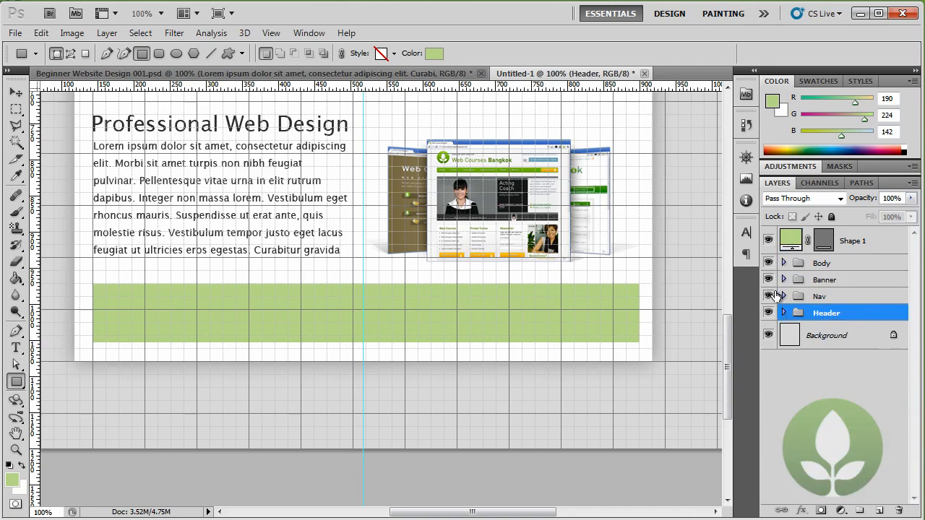
- With Shape 1 selected, set the Type tool's text colour to dark green #4d711a
click(864, 244)
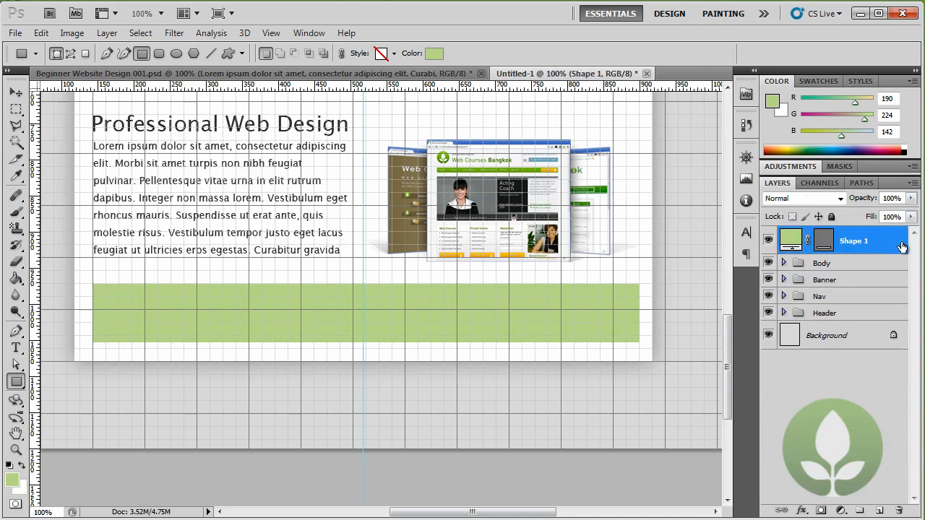
click(17, 349)
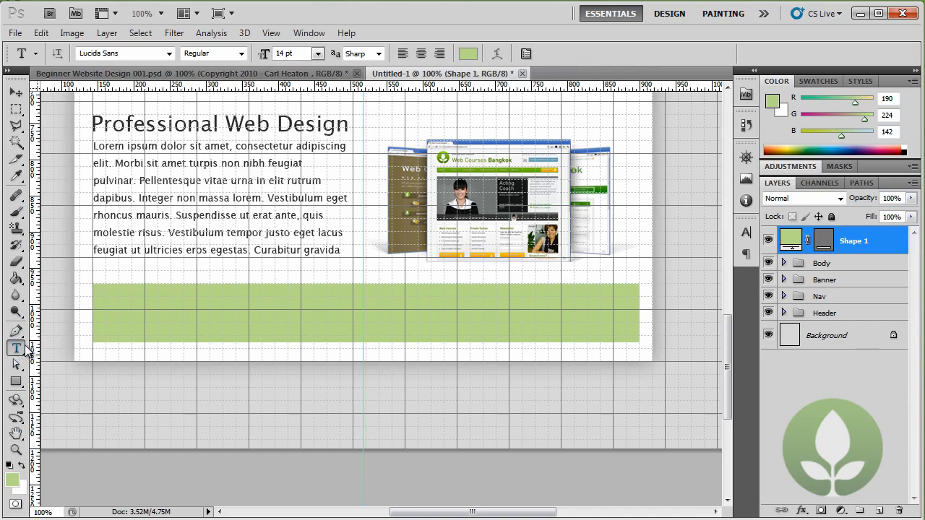
click(468, 55)
drag(684, 373, 647, 377)
text(4)
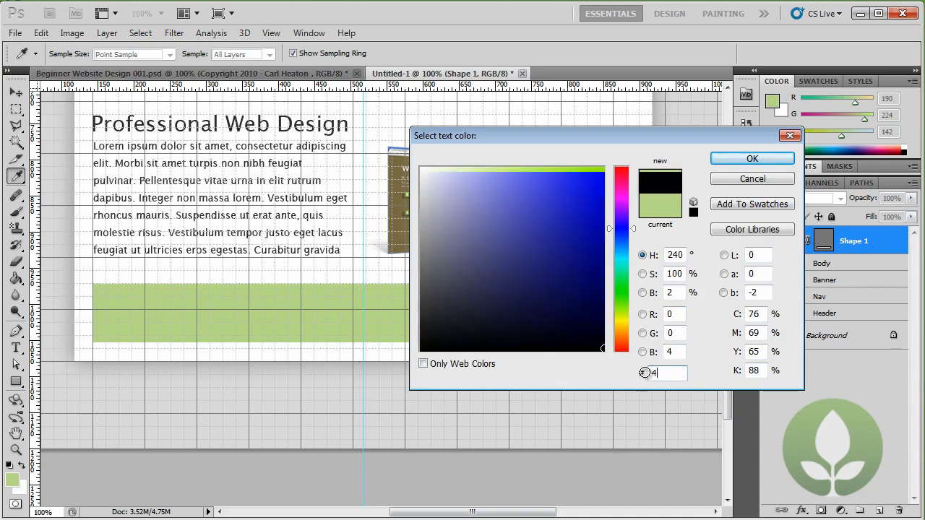
text(d7)
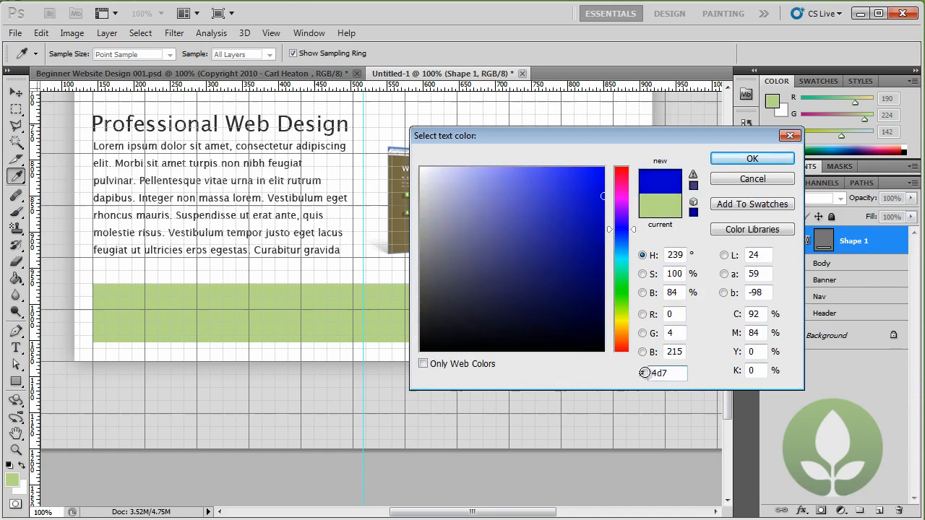
text(11a)
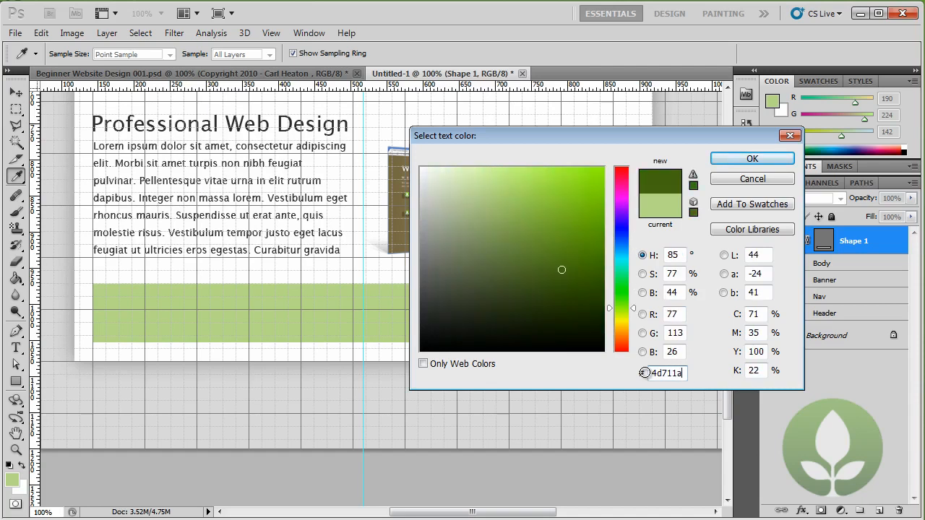
key(Return)
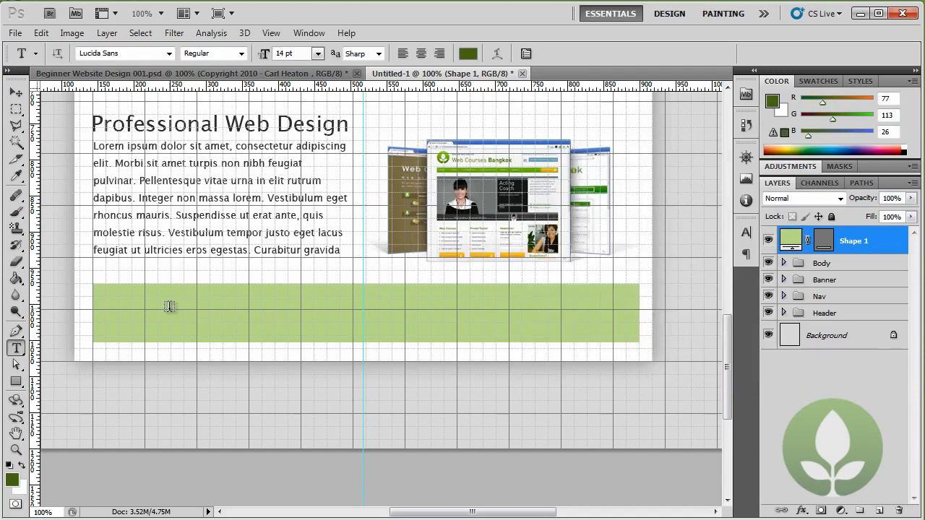
- Type 'Copyright 2011 - ' plus the author's name at the bar's left end and nudge it into place
click(115, 312)
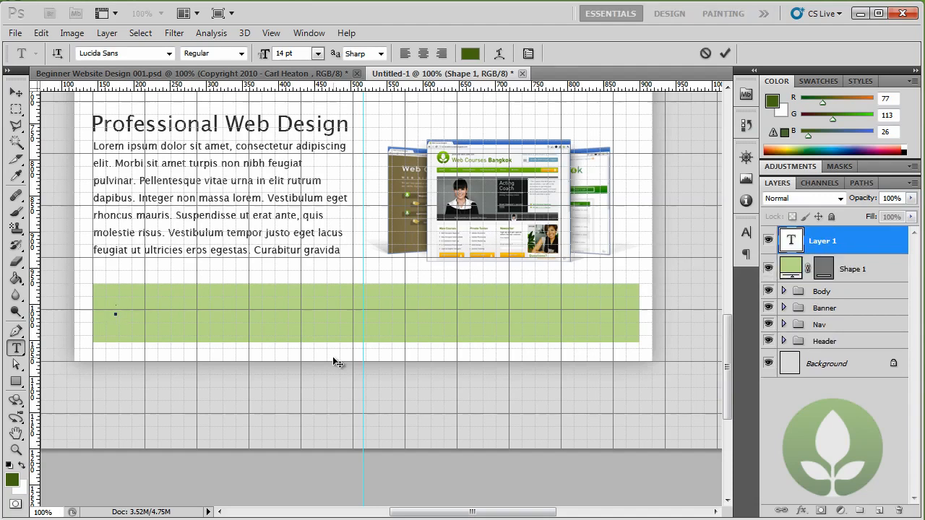
text(Copyright 2011)
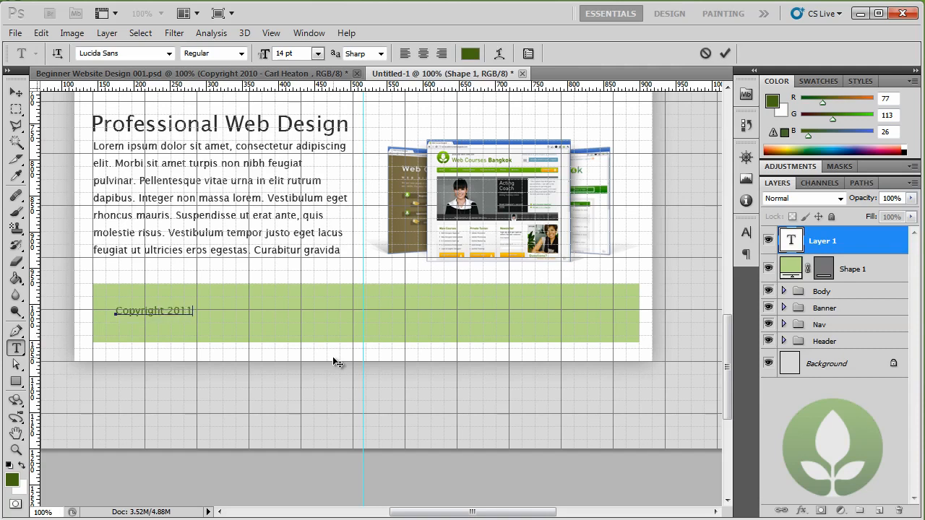
text( - Carl Heaton)
key(ctrl+Return)
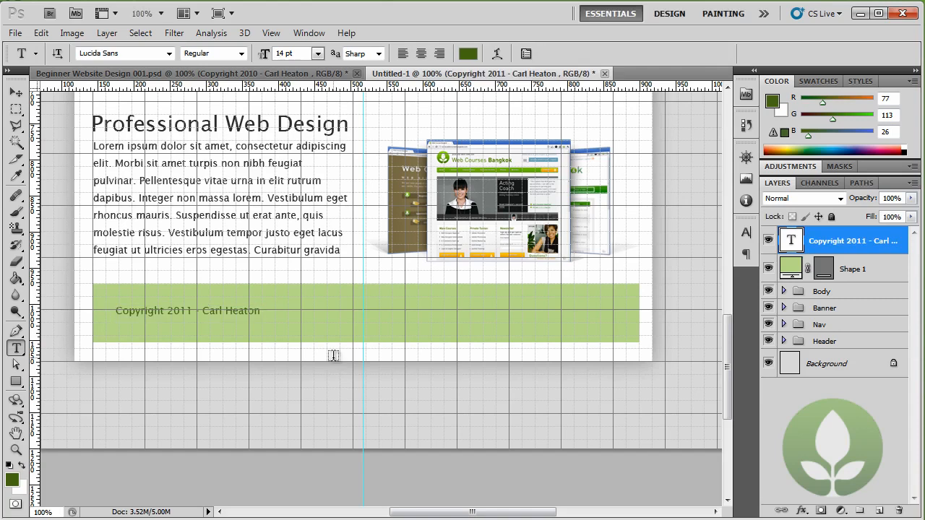
click(16, 93)
drag(137, 316, 126, 315)
key(Up)
key(Up)
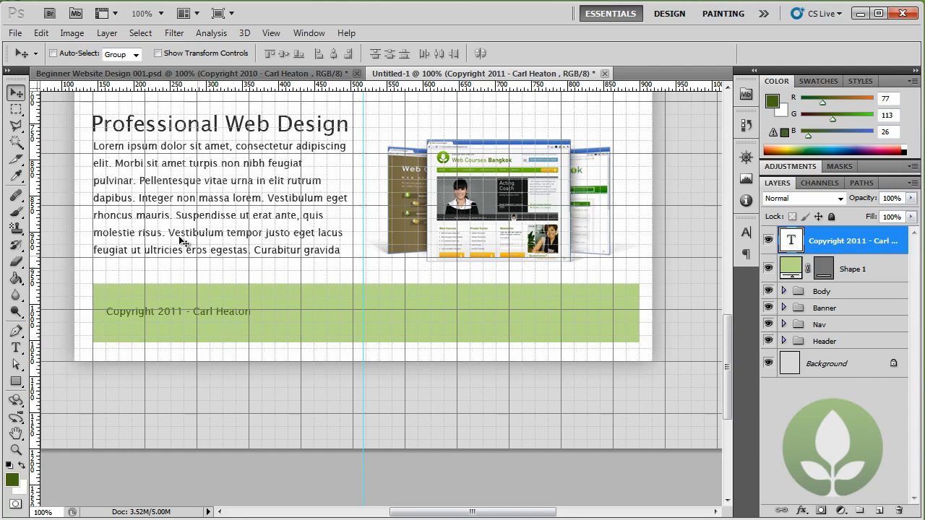
- Place social_balloon-05.png as the Twitter icon at the right end of the green footer
click(15, 33)
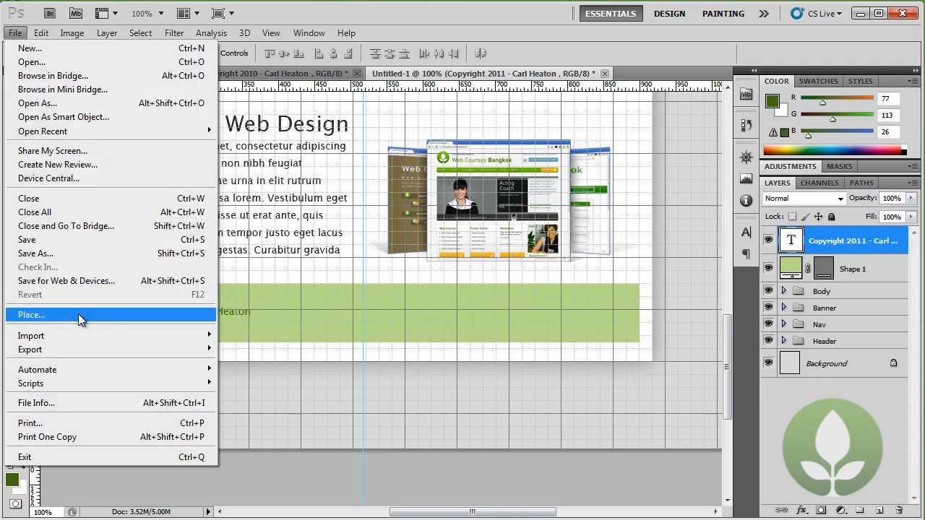
click(100, 311)
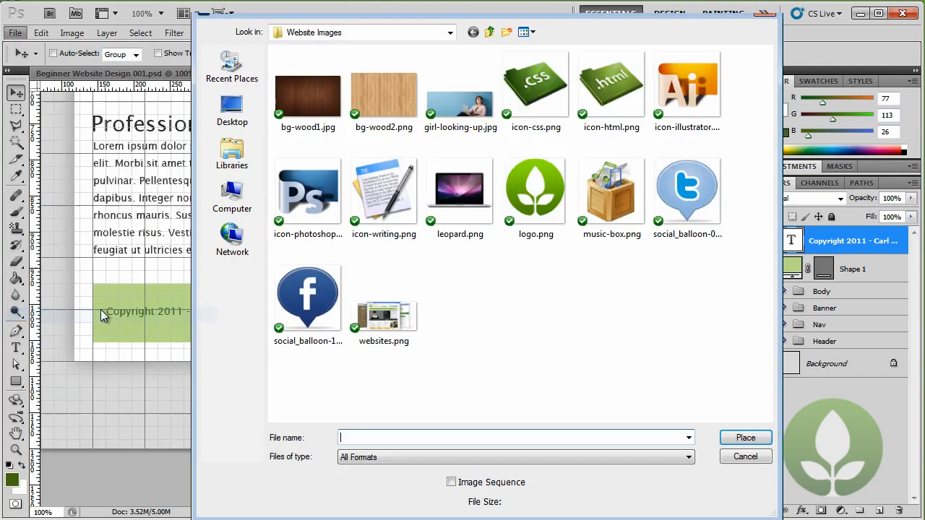
click(697, 206)
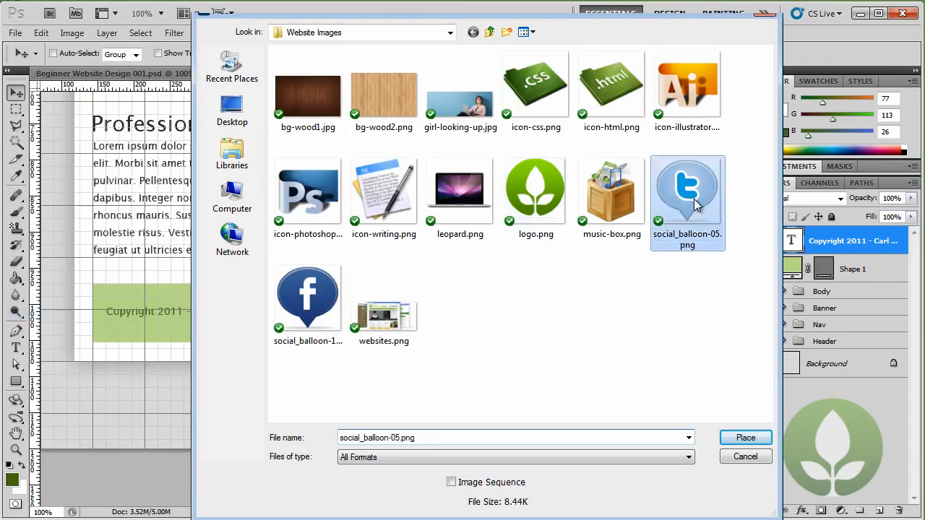
click(759, 439)
drag(399, 307, 620, 322)
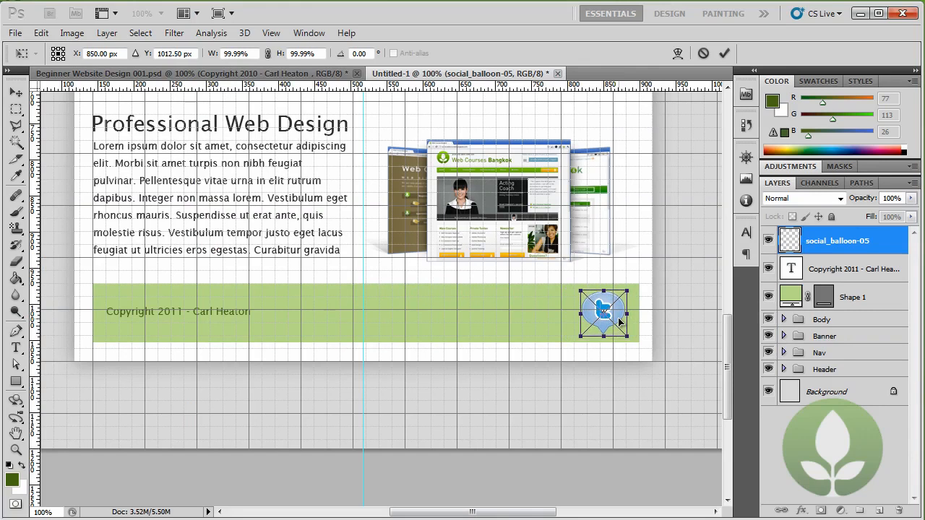
key(Return)
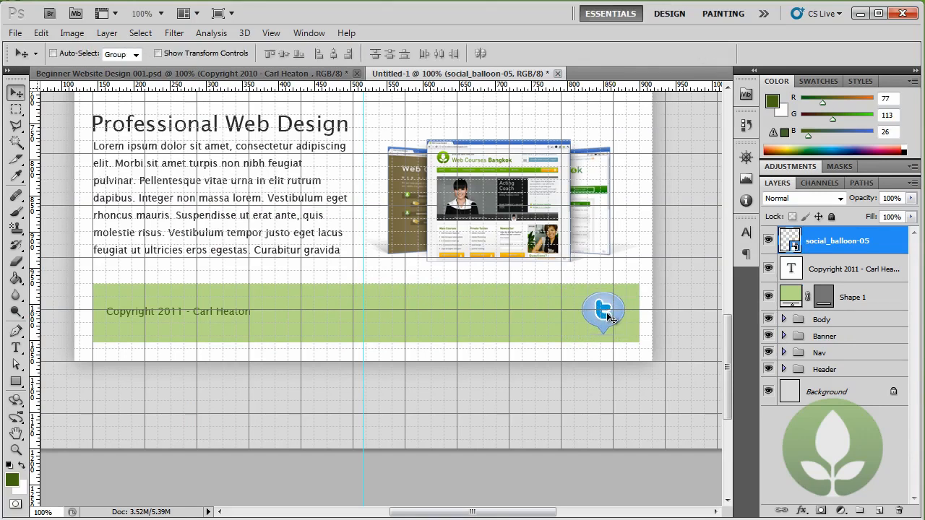
- Place social_balloon-14.png as the Facebook icon just left of the Twitter icon
click(15, 32)
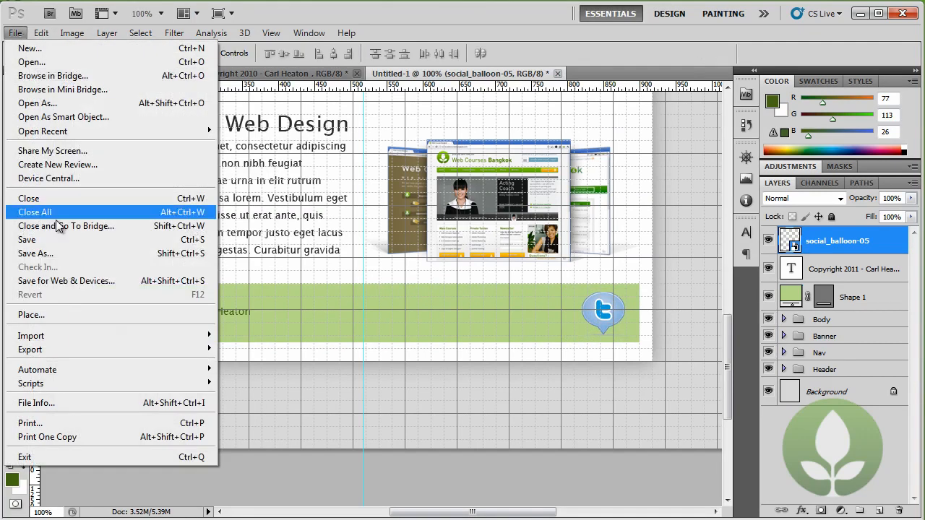
click(77, 312)
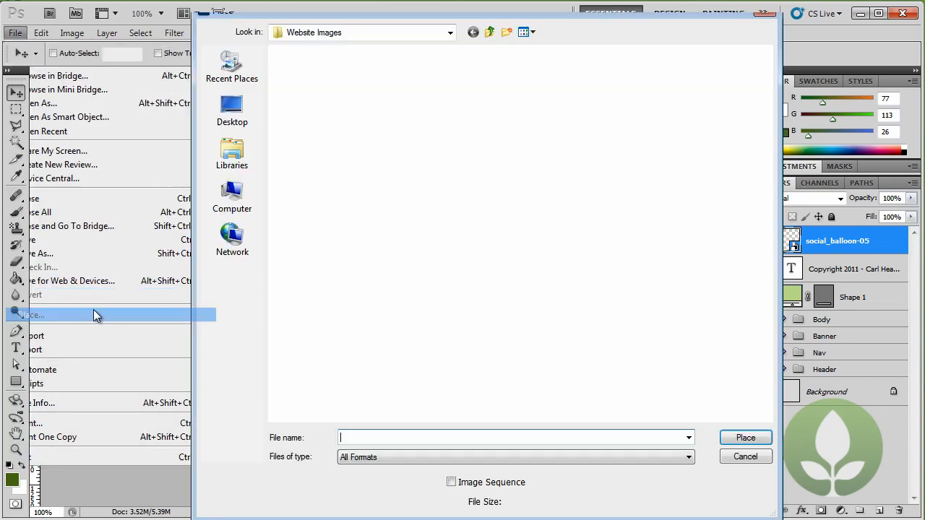
double_click(317, 296)
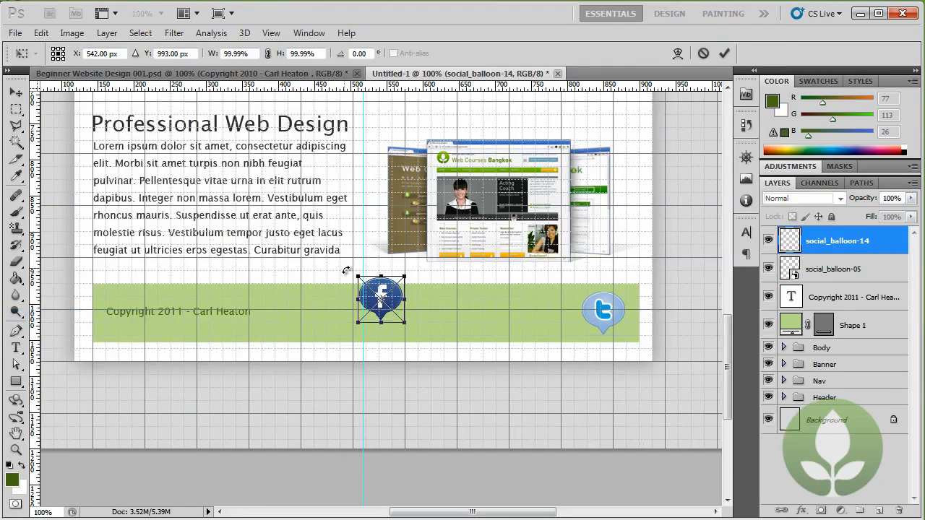
drag(395, 318, 562, 333)
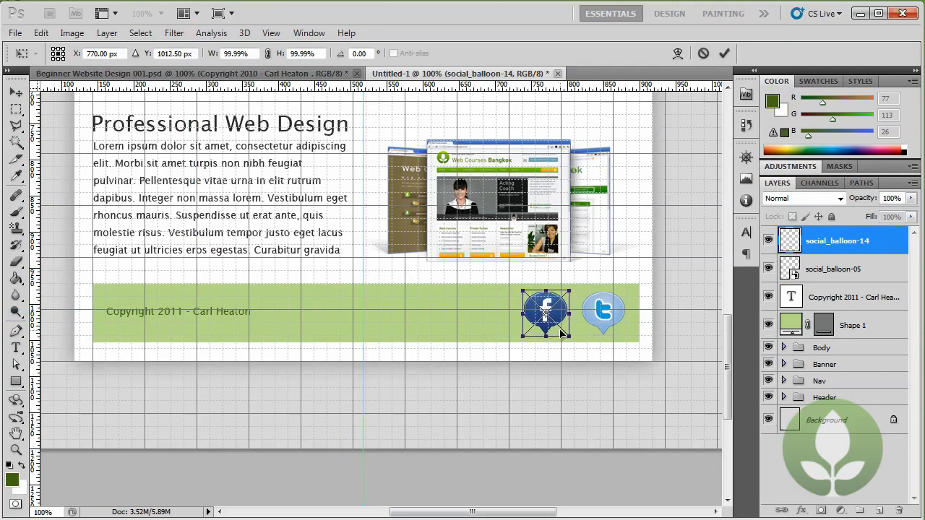
key(Return)
key(Right)
key(Right)
key(Right)
key(Right)
key(Right)
key(Right)
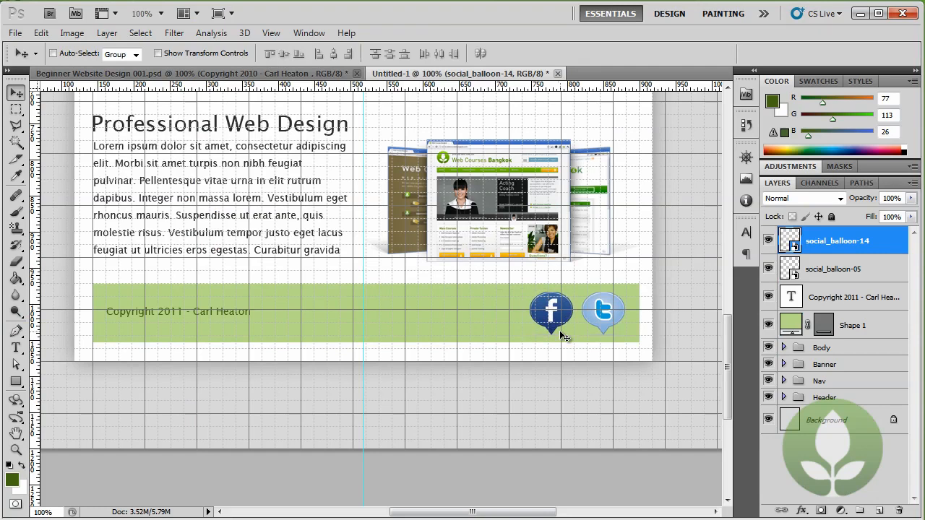
- Hide the grid and guides with Ctrl+H, zoom out, and select the Background layer
key(ctrl+h)
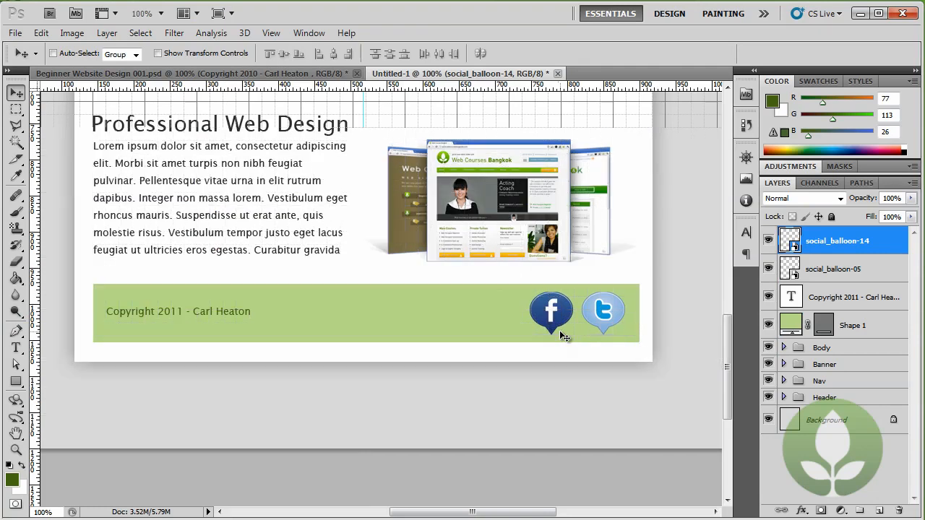
key(ctrl+minus)
drag(729, 352, 709, 350)
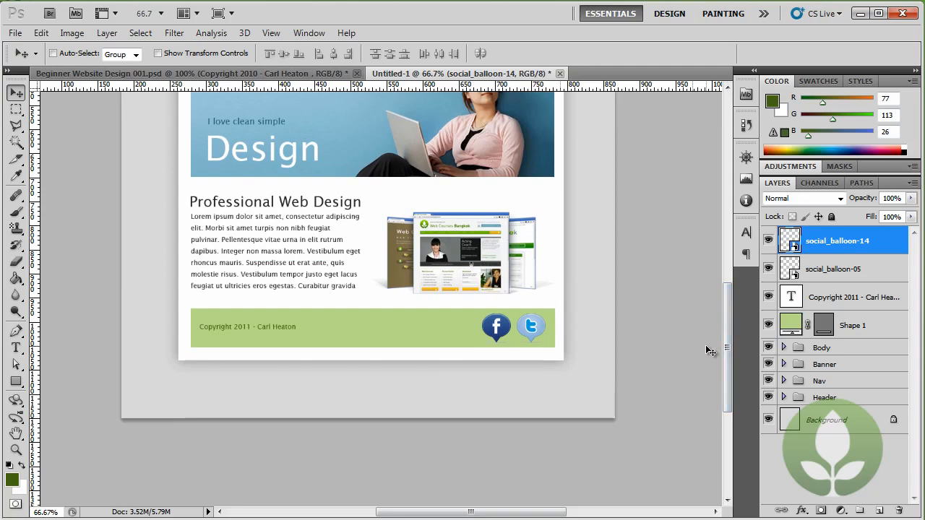
click(823, 431)
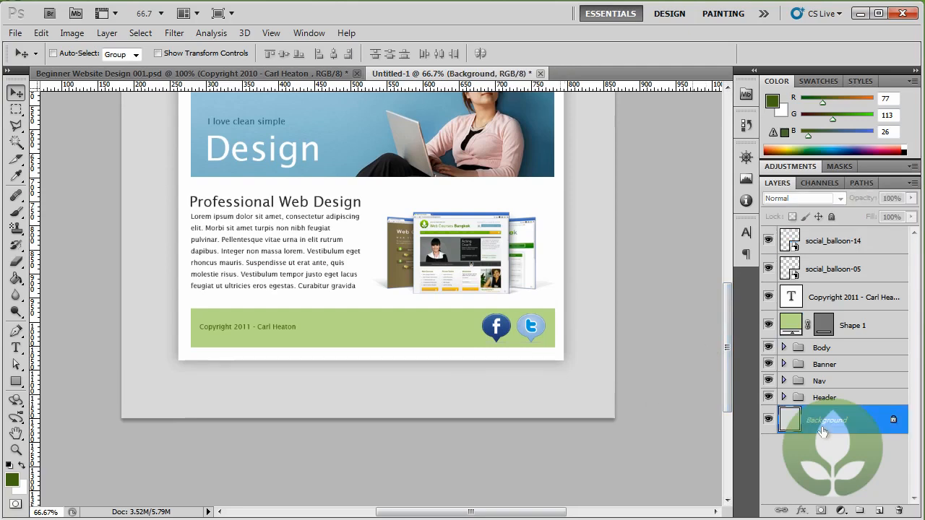
- Place bg-wood2.png, scale it to cover the whole canvas, then zoom to 50%
click(15, 33)
click(79, 315)
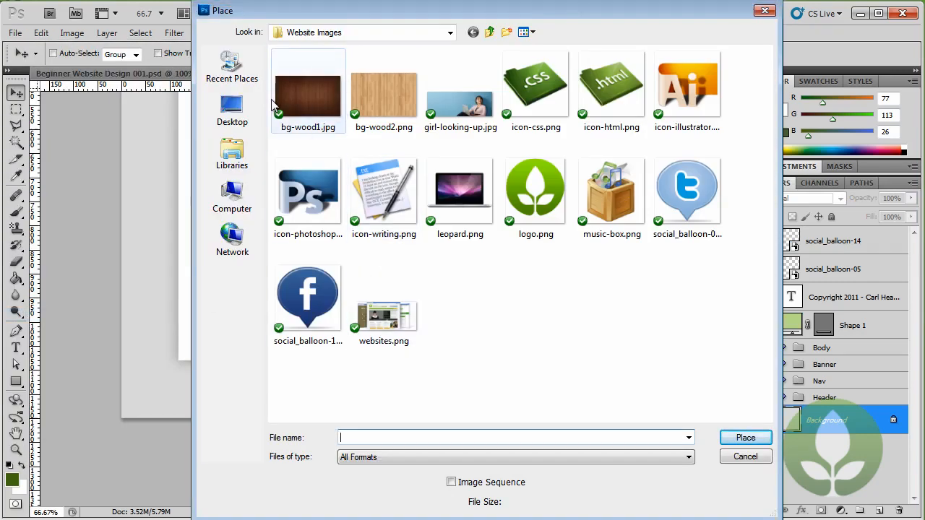
click(371, 92)
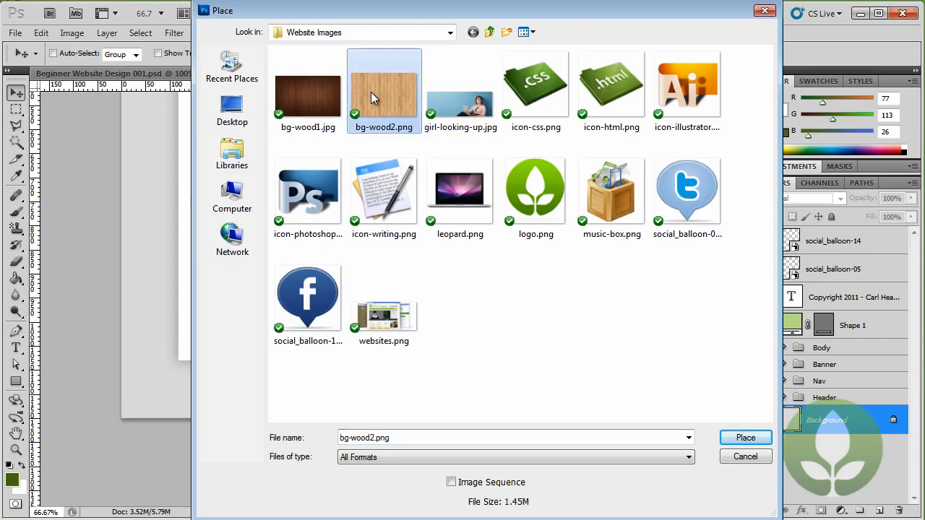
click(762, 441)
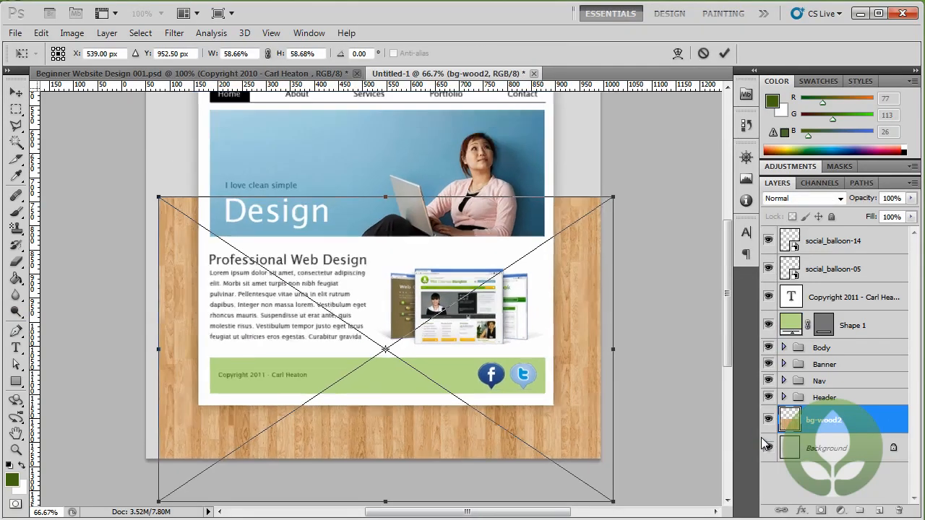
key(ctrl+minus)
key(ctrl+minus)
drag(514, 305, 743, 154)
drag(630, 263, 547, 256)
key(Return)
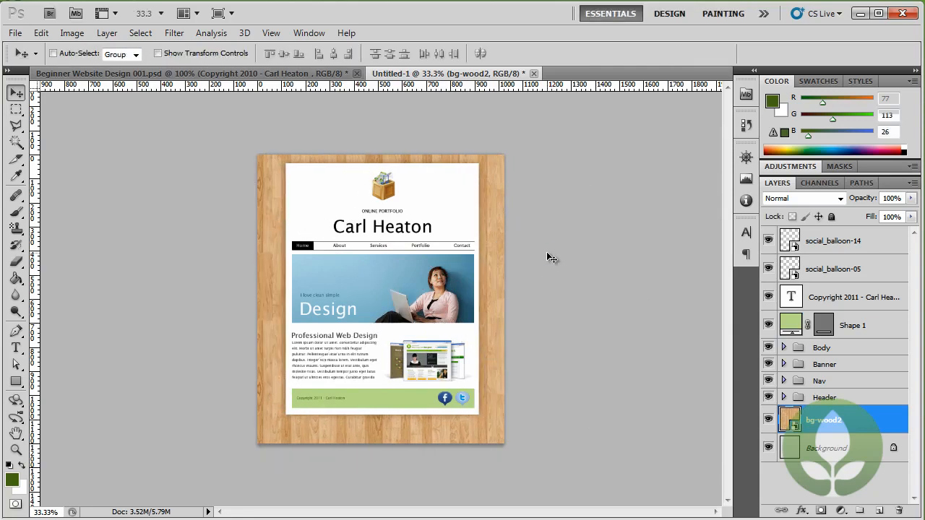
key(z)
click(397, 269)
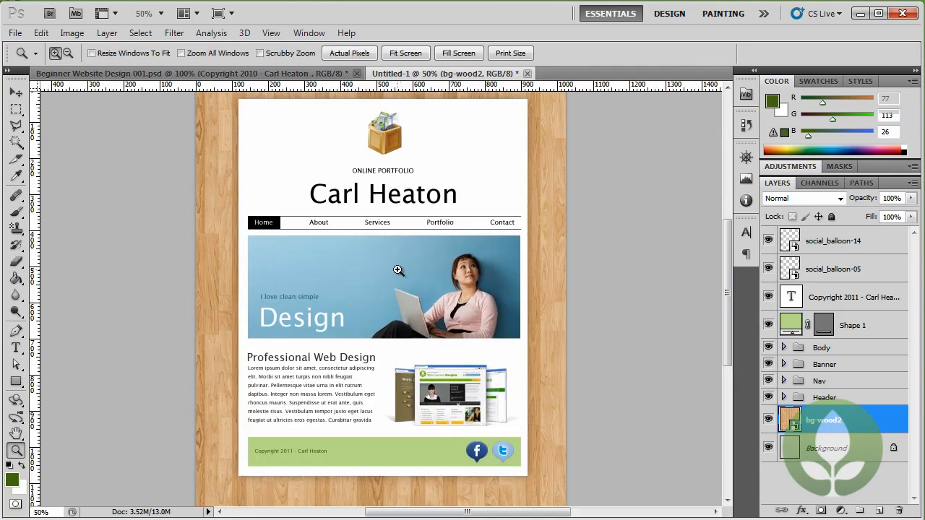